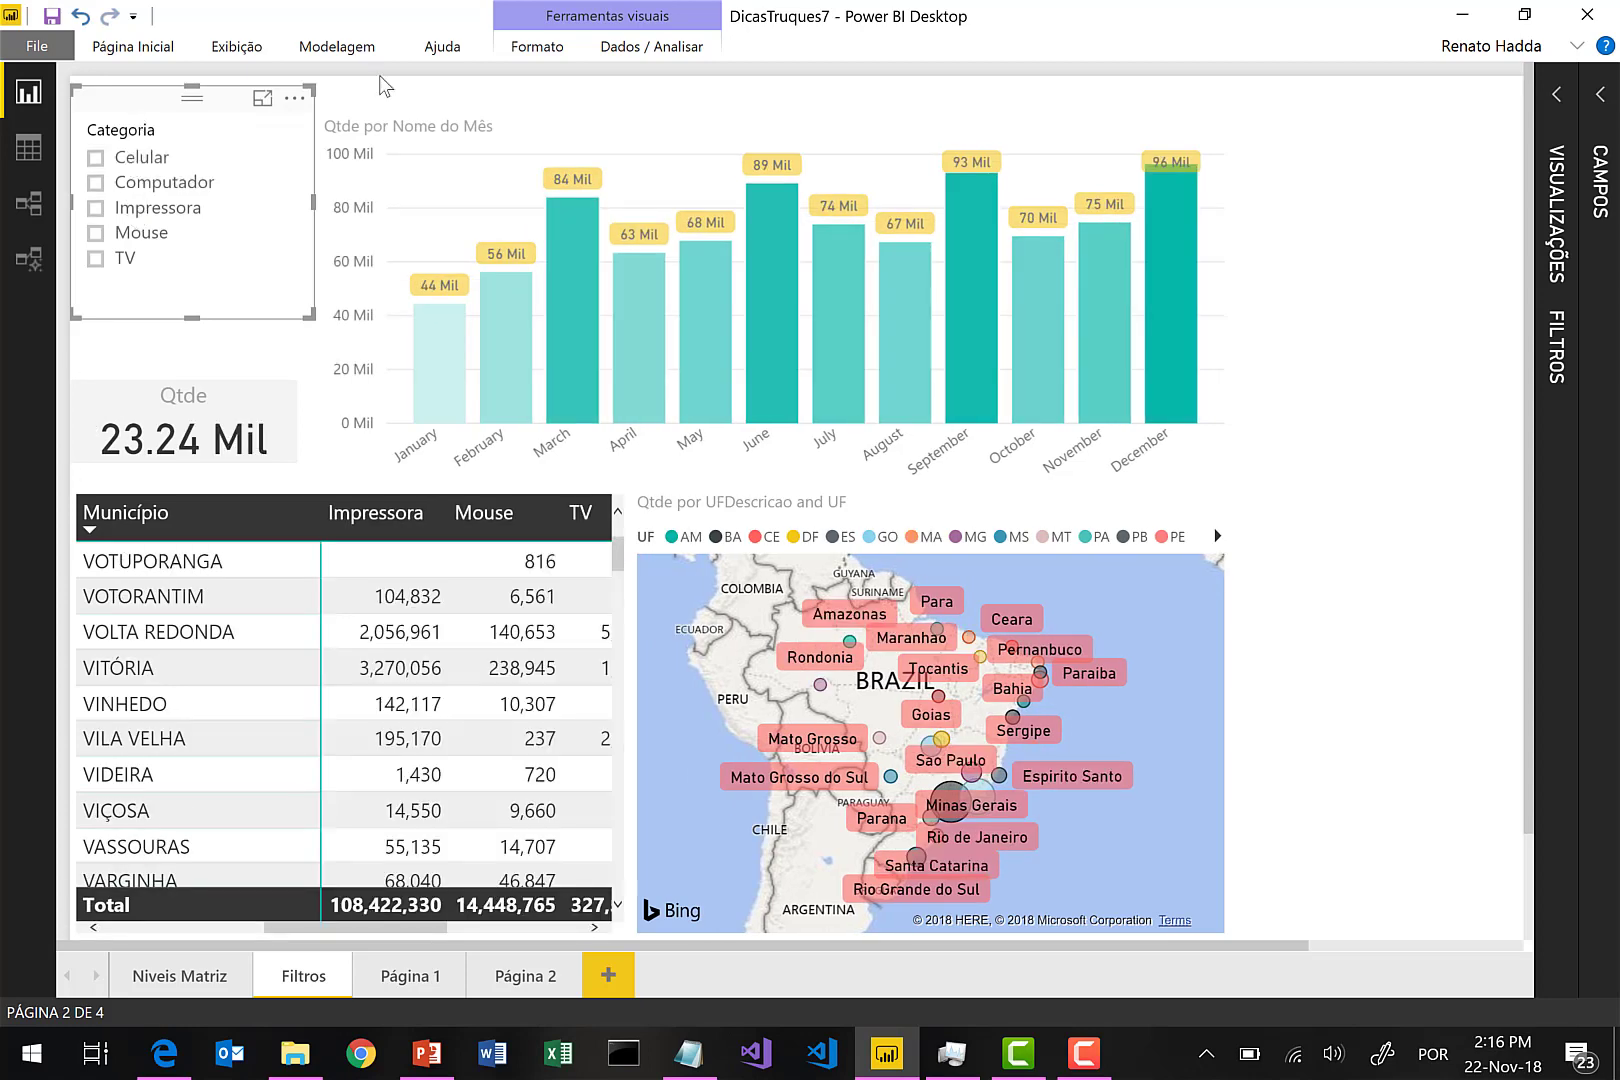
Examine the filter levels available for the monthly Qtde column chart and for the page.
left_click(1559, 95)
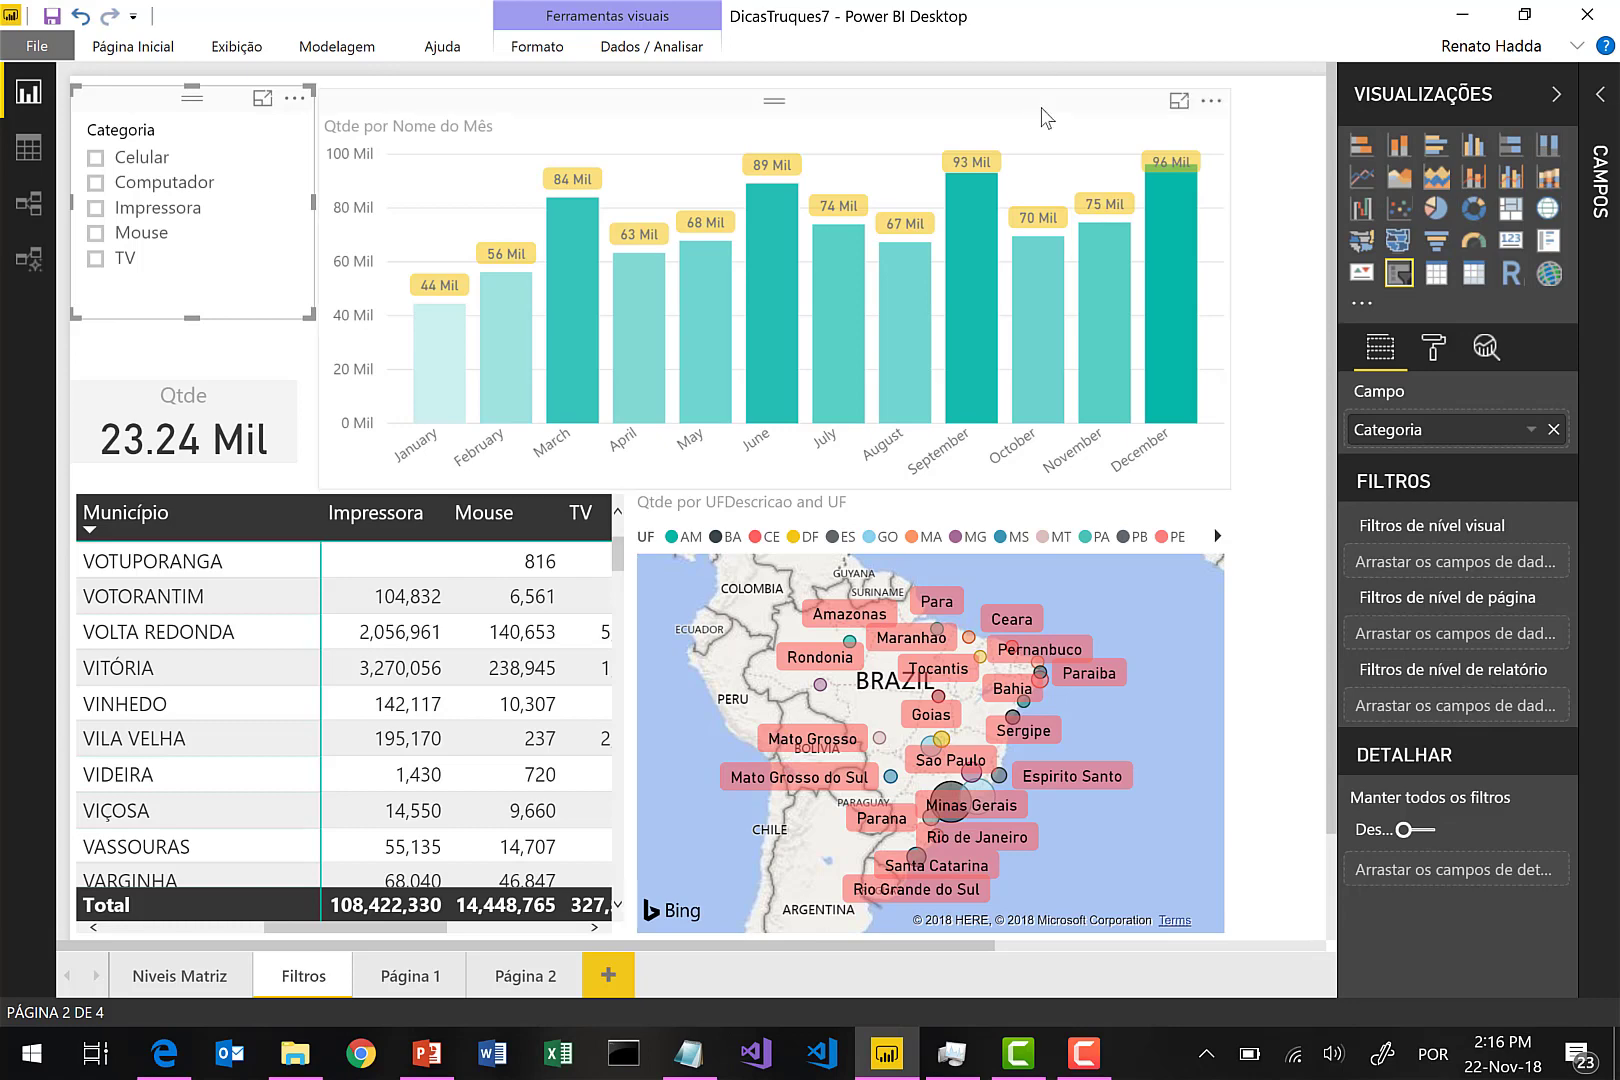
left_click(1046, 118)
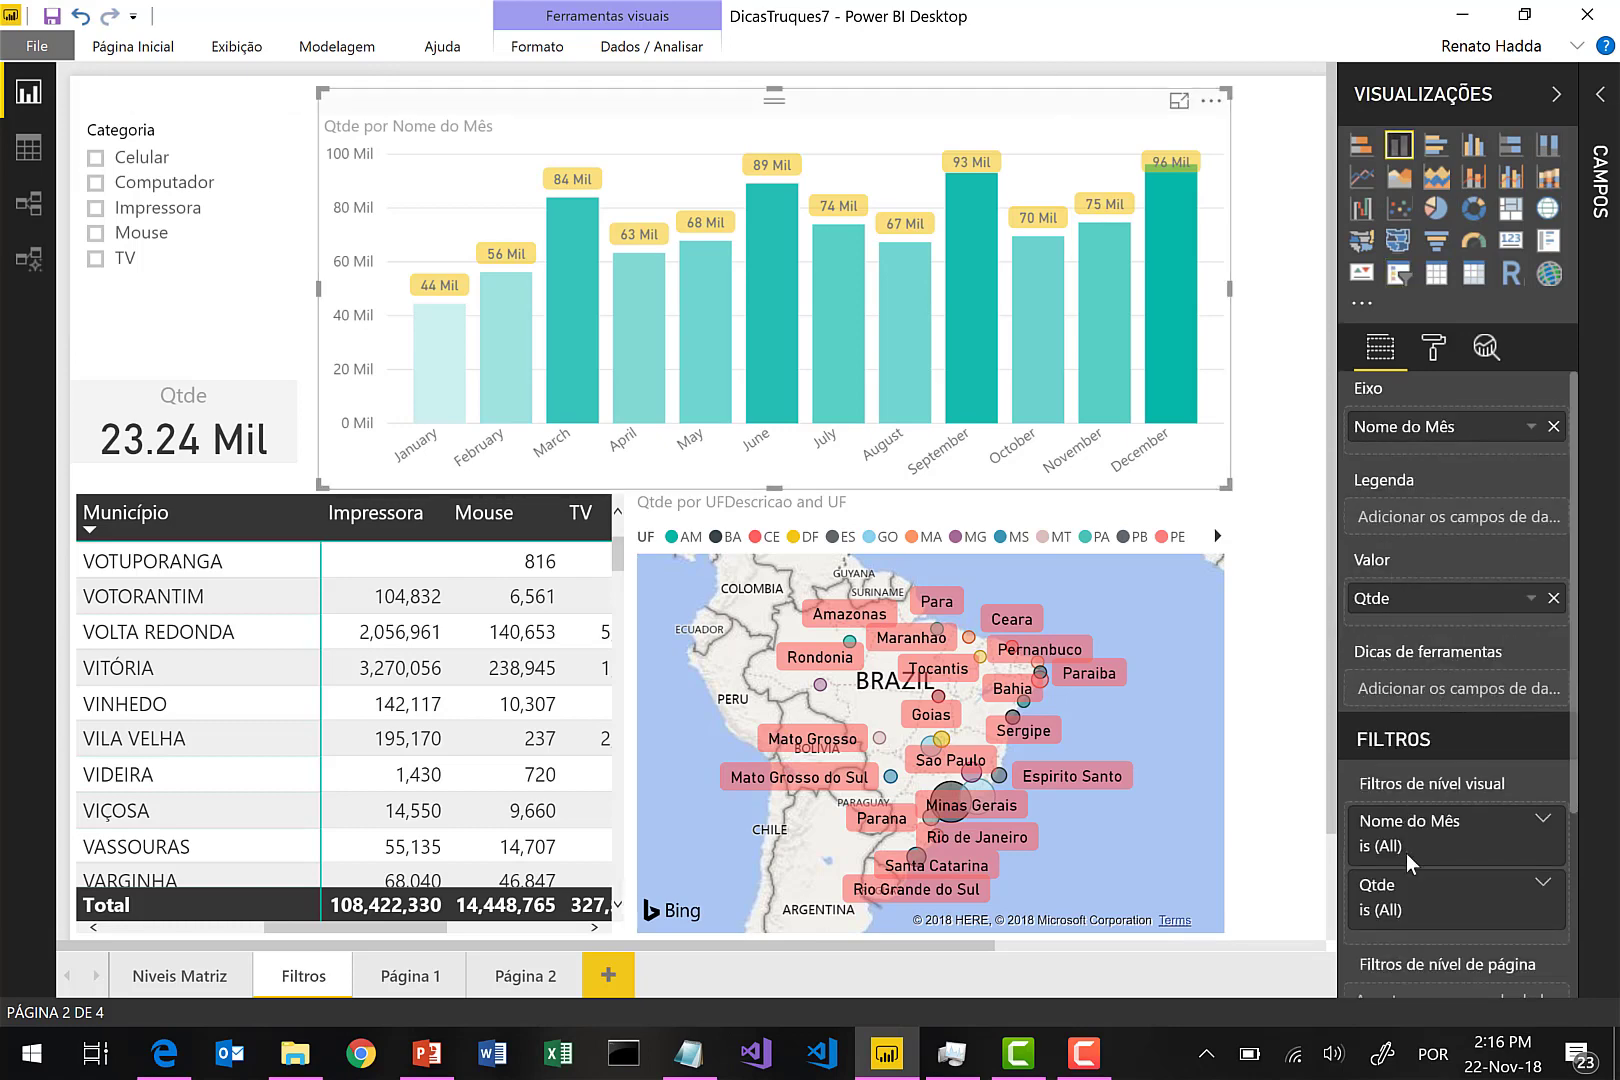
scroll(1409, 862, "down", 3)
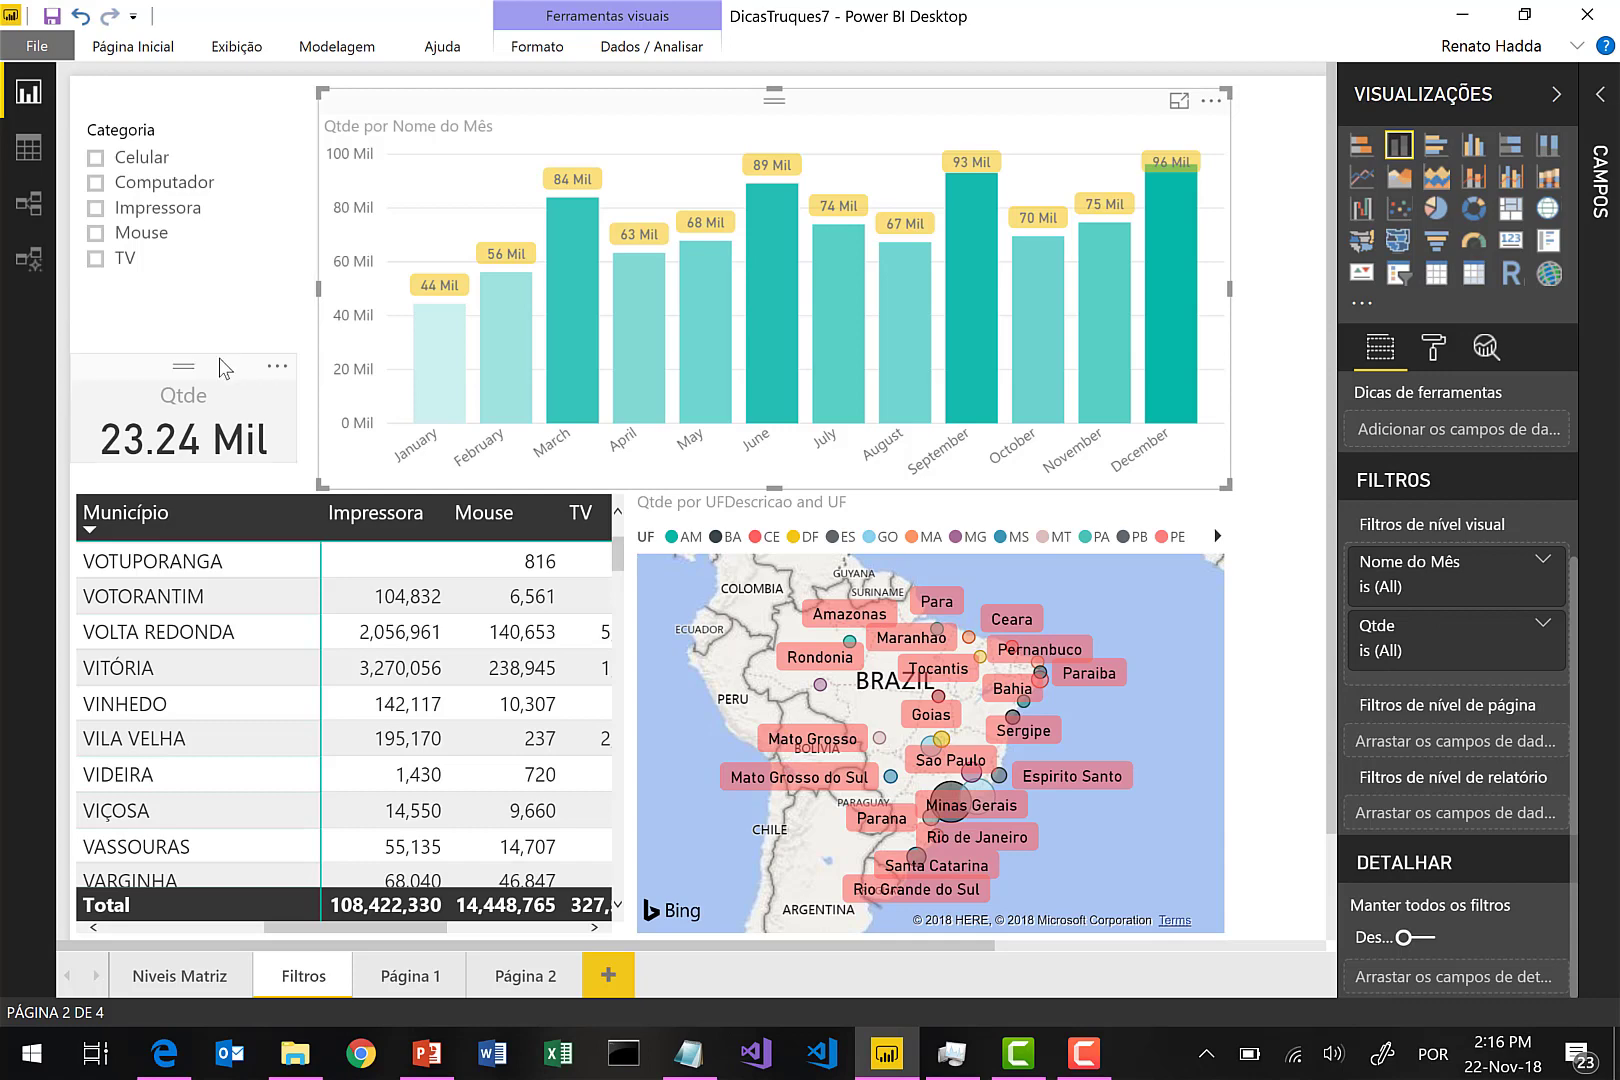
left_click(224, 364)
left_click(218, 345)
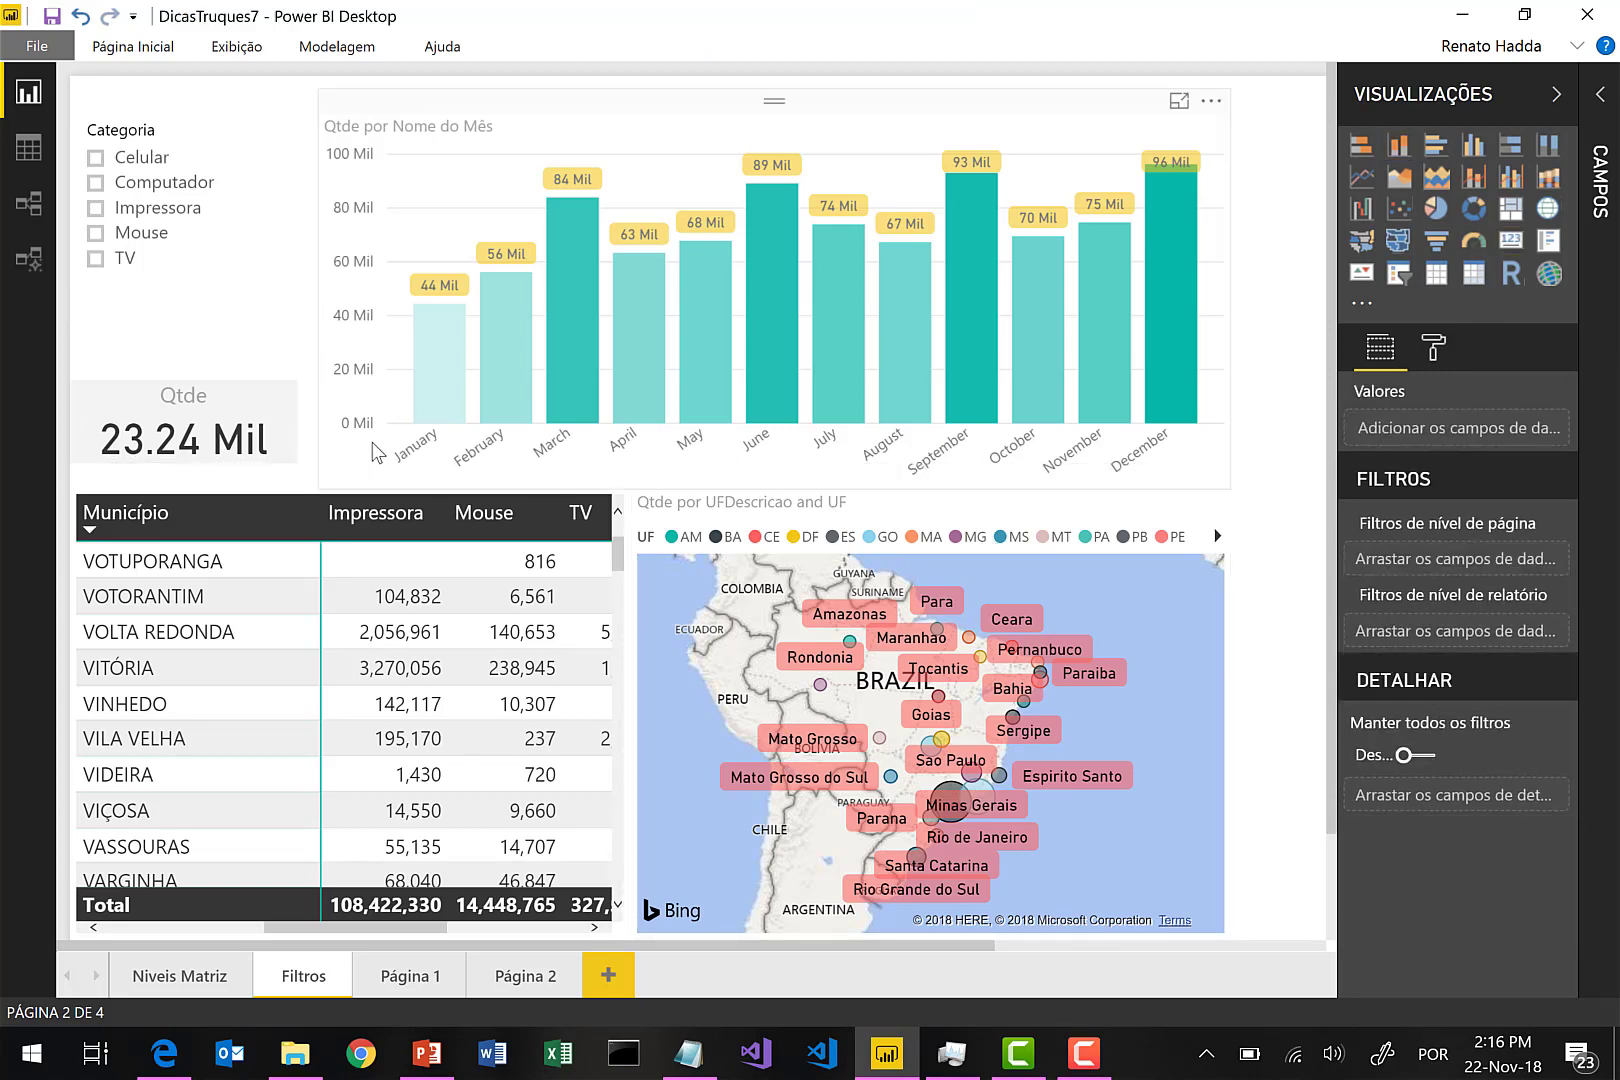
Enable the updated filter pane with filters in the visual header for this report, and expand the new Filtros pane.
left_click(37, 46)
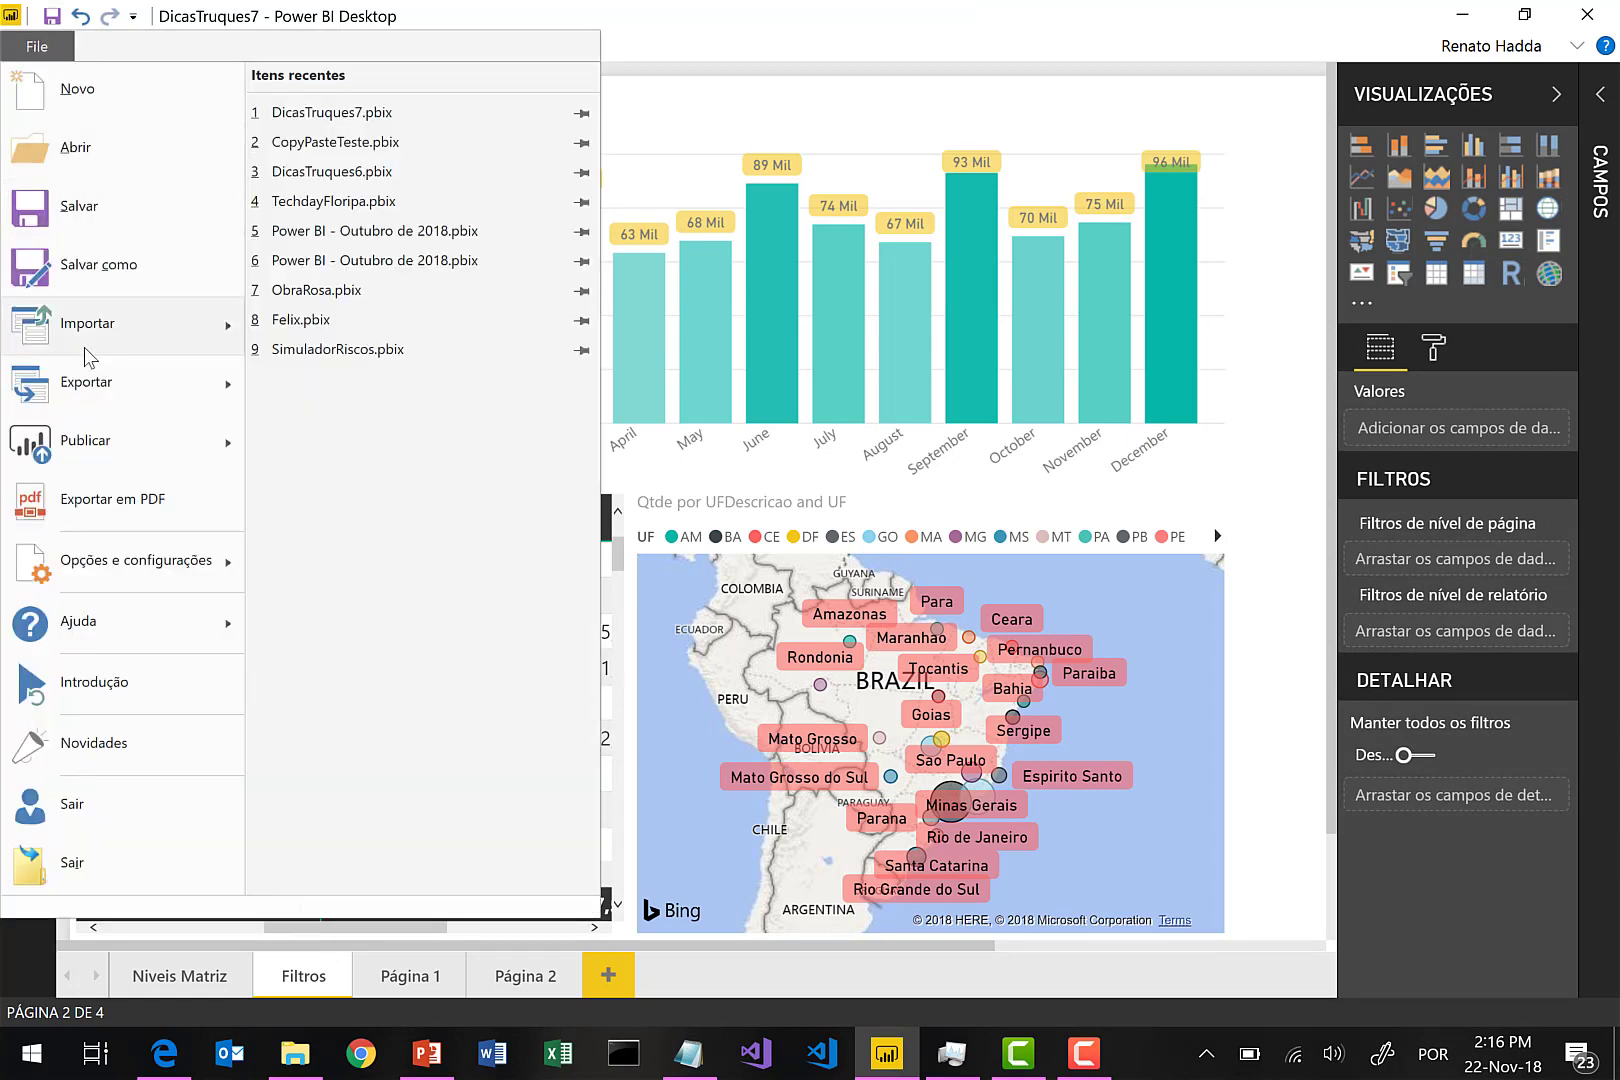
mouse_move(128, 570)
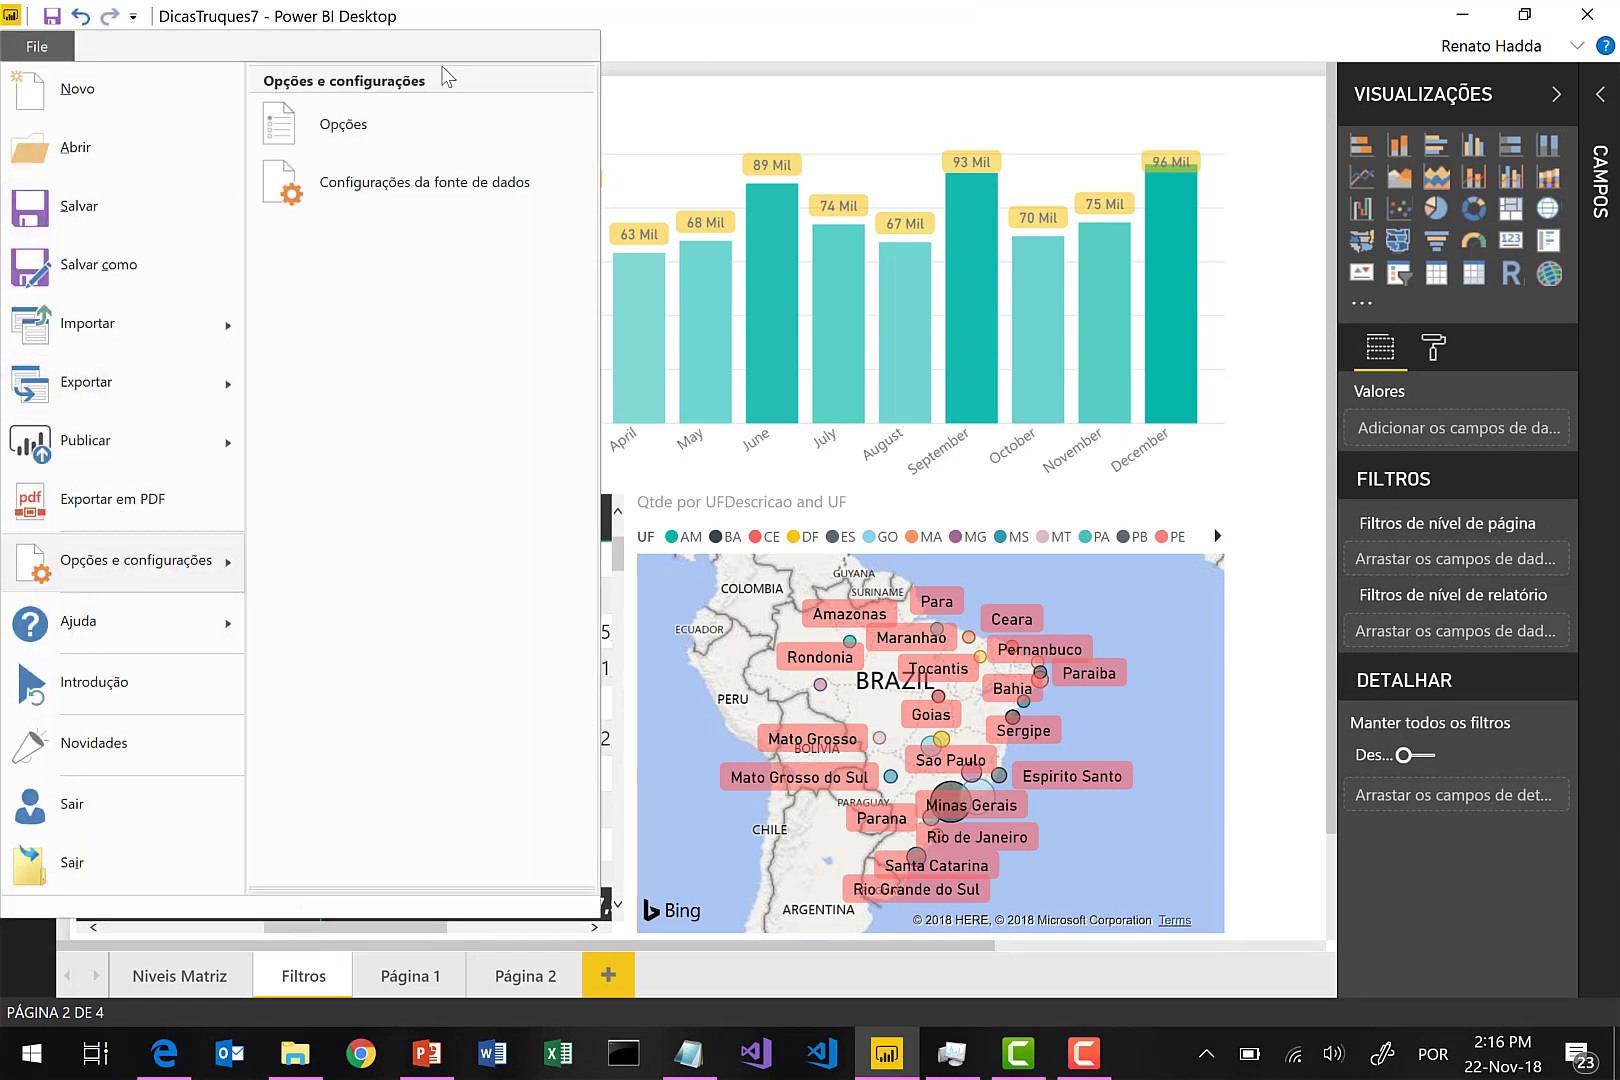
left_click(390, 127)
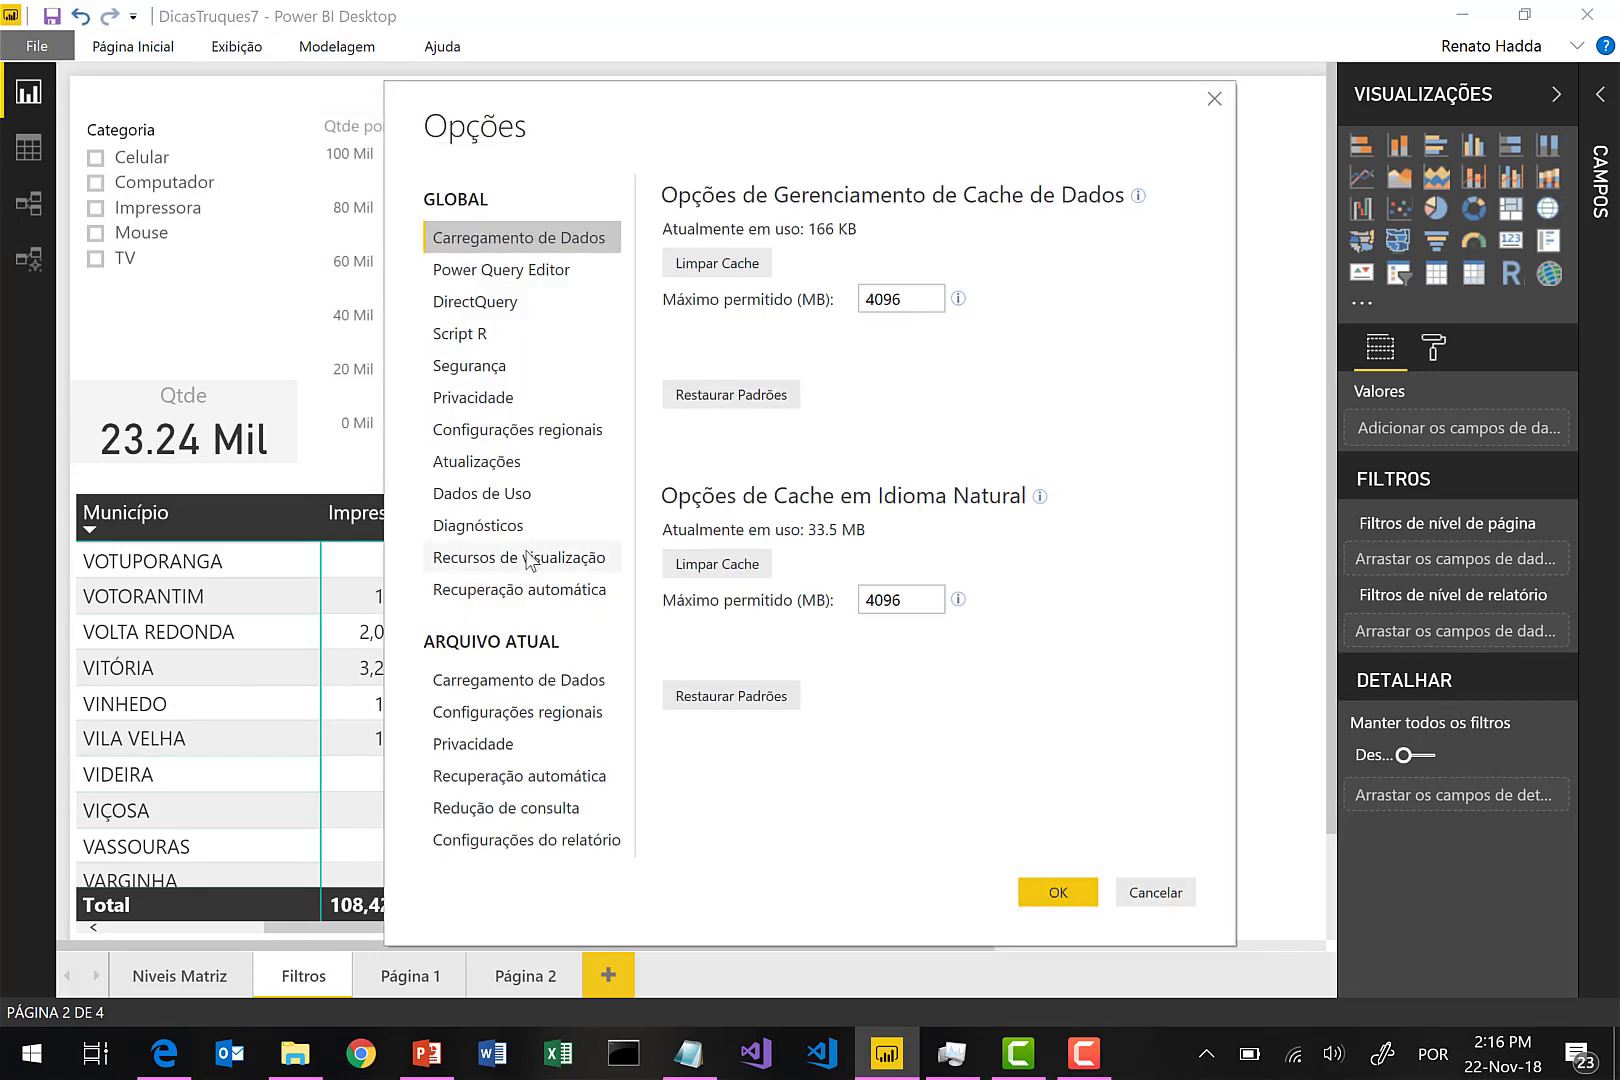
left_click(529, 559)
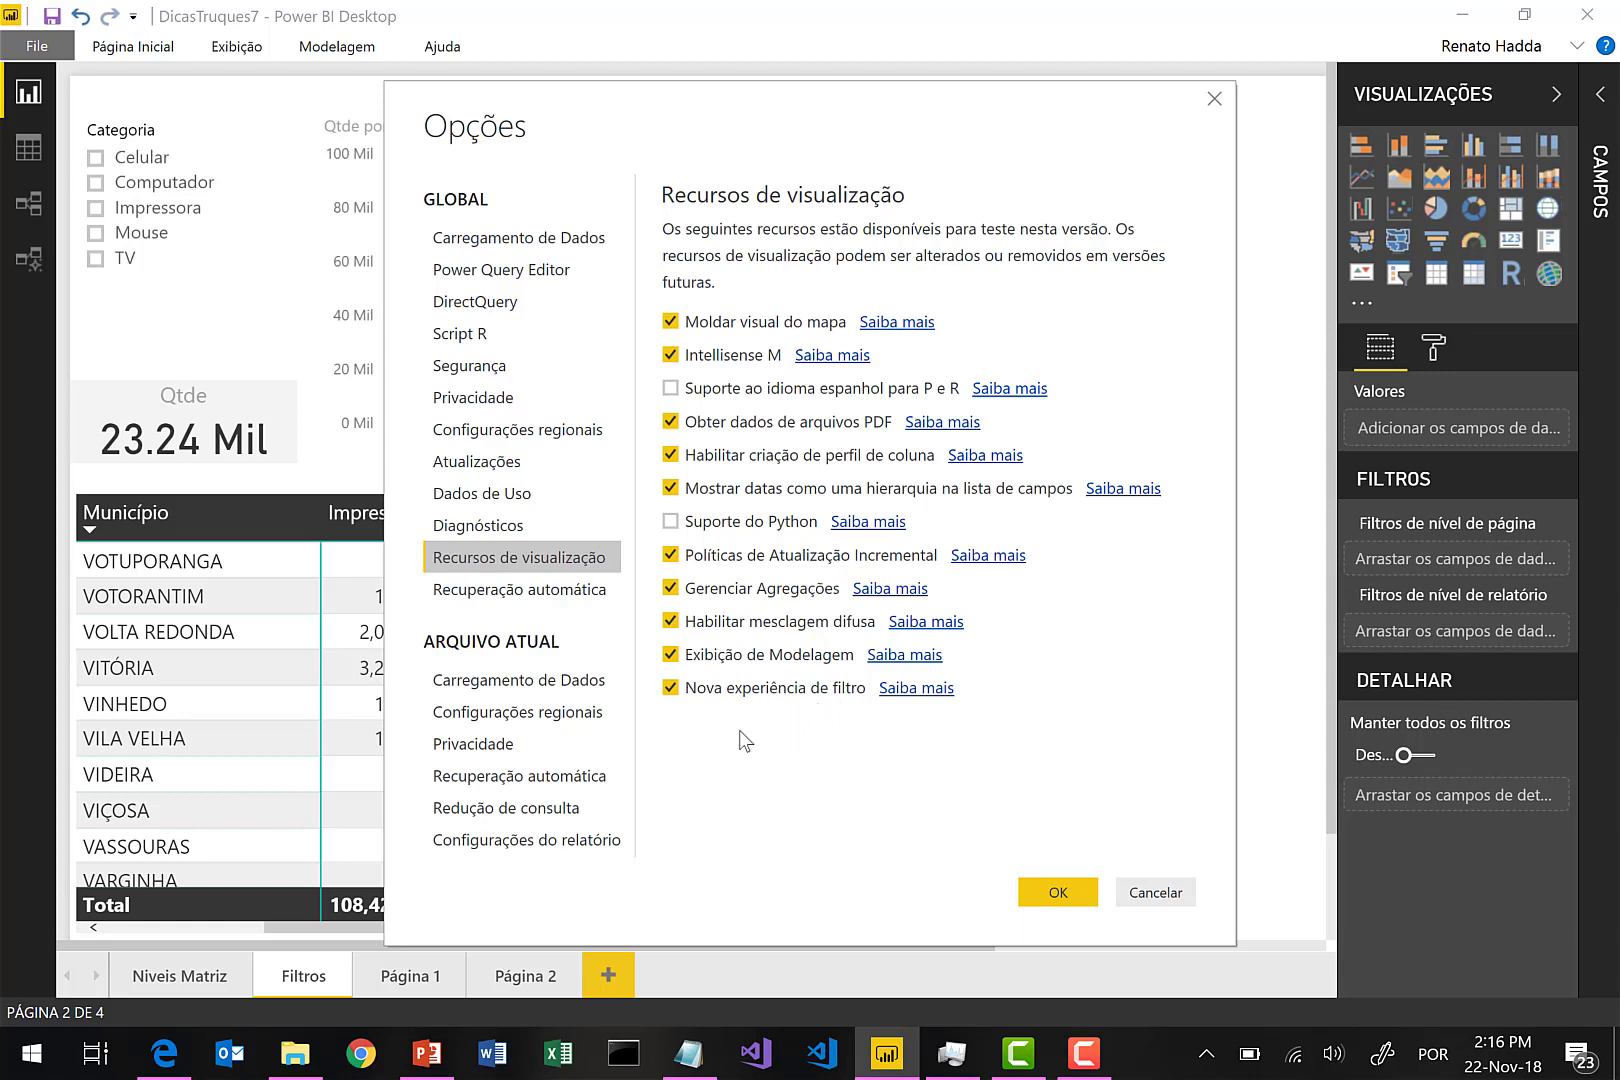
left_click(588, 846)
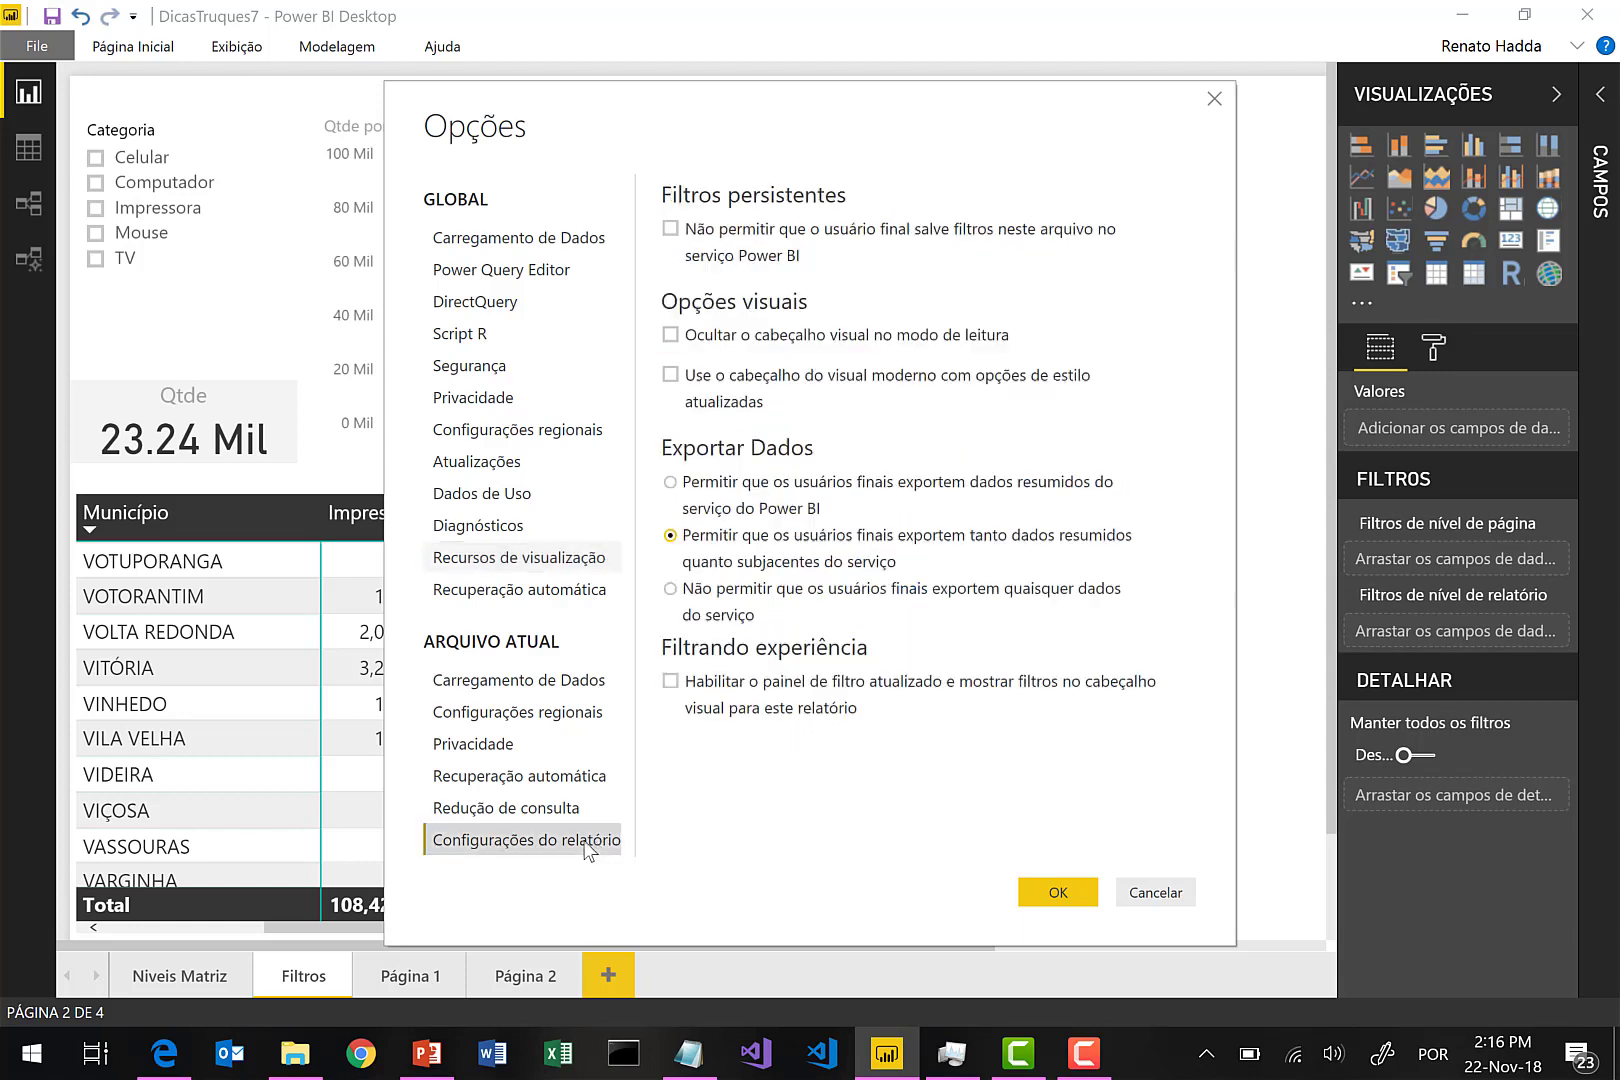
left_click(670, 681)
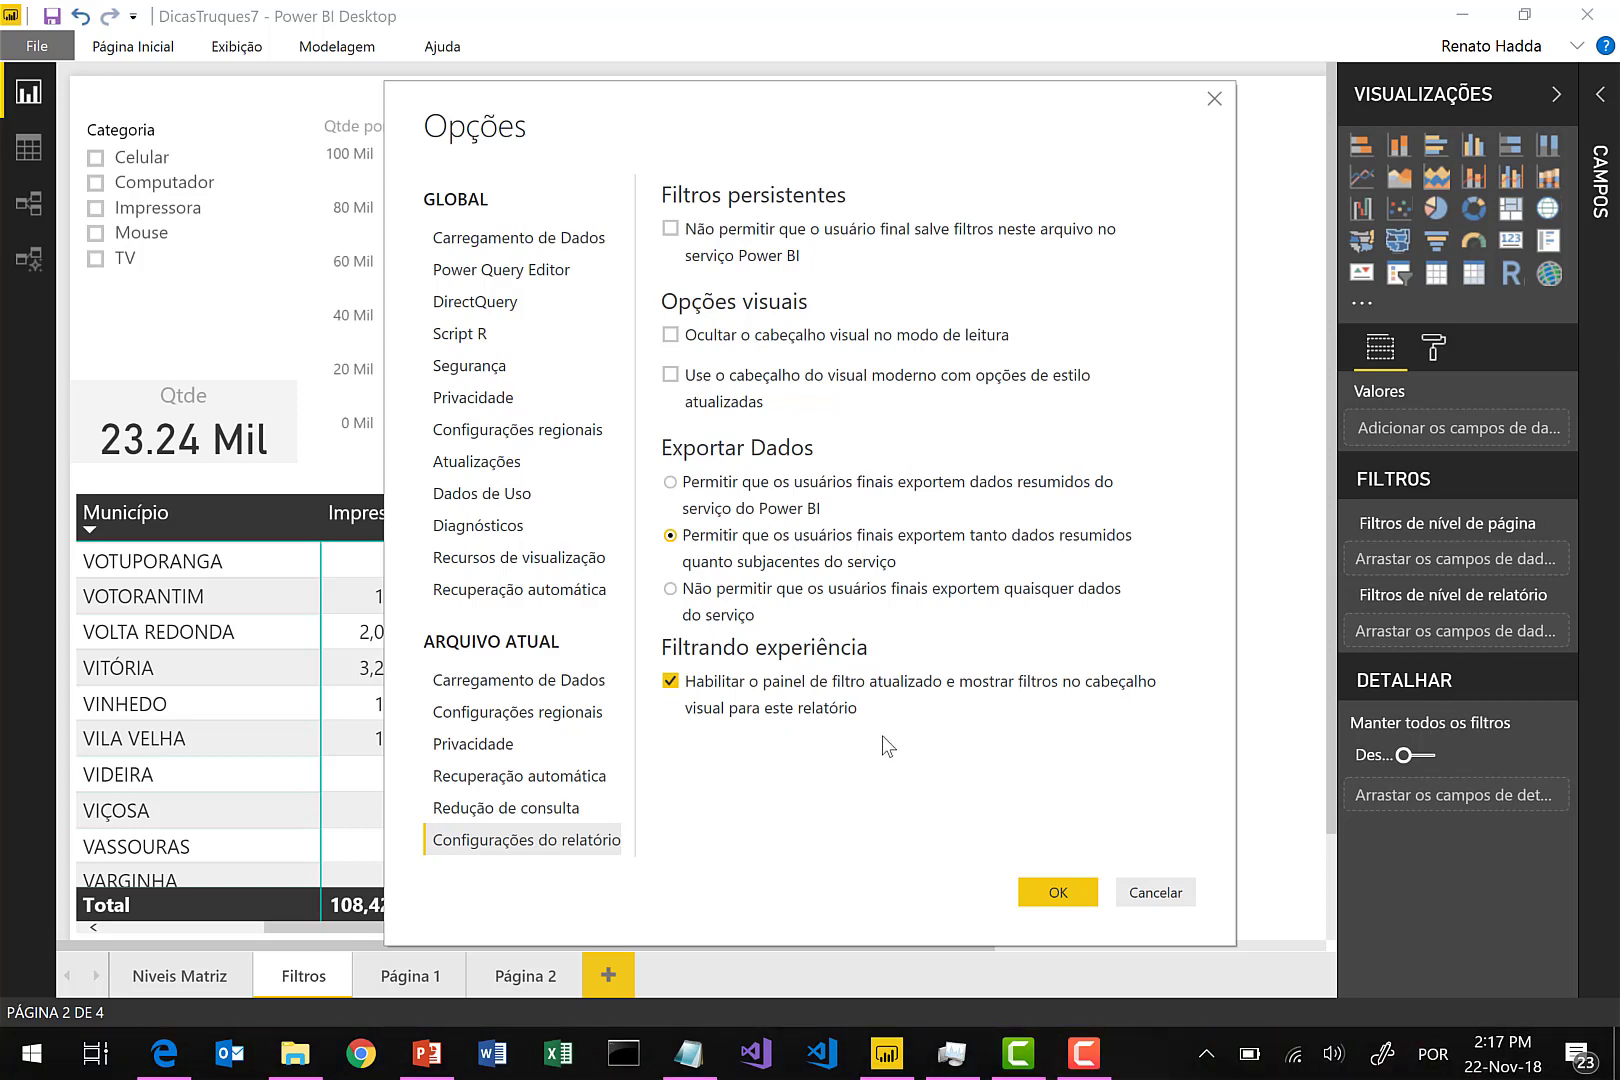
left_click(1062, 899)
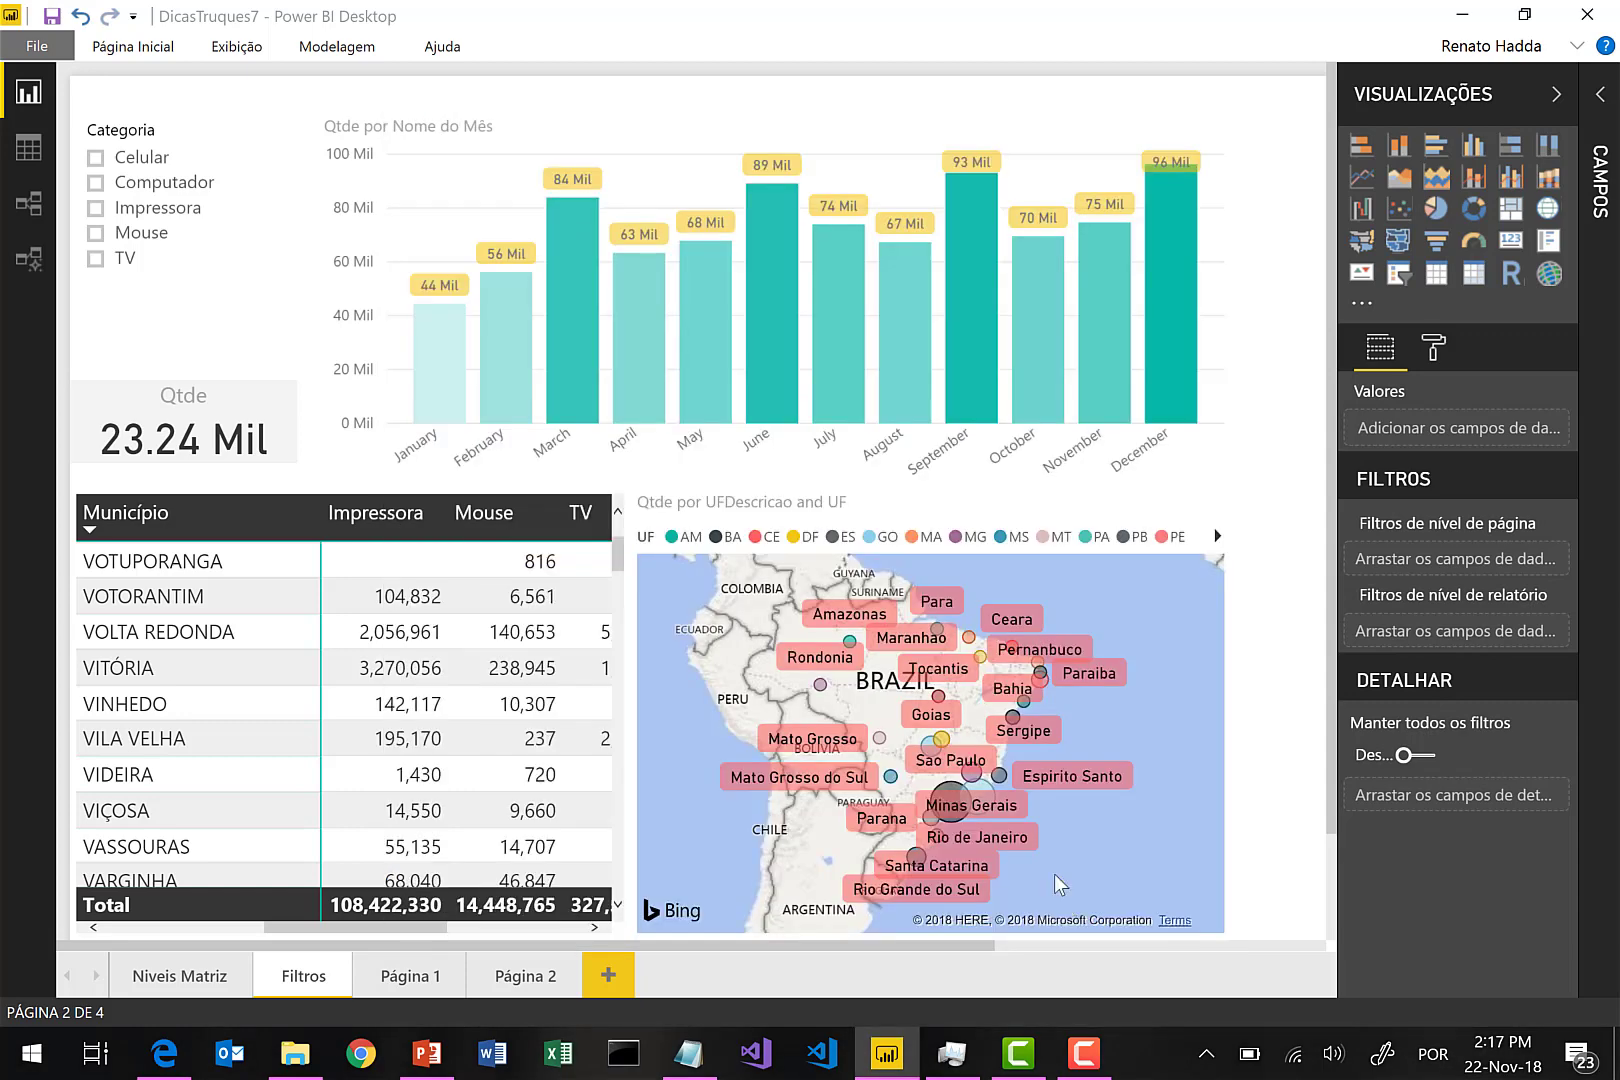
left_click(1322, 100)
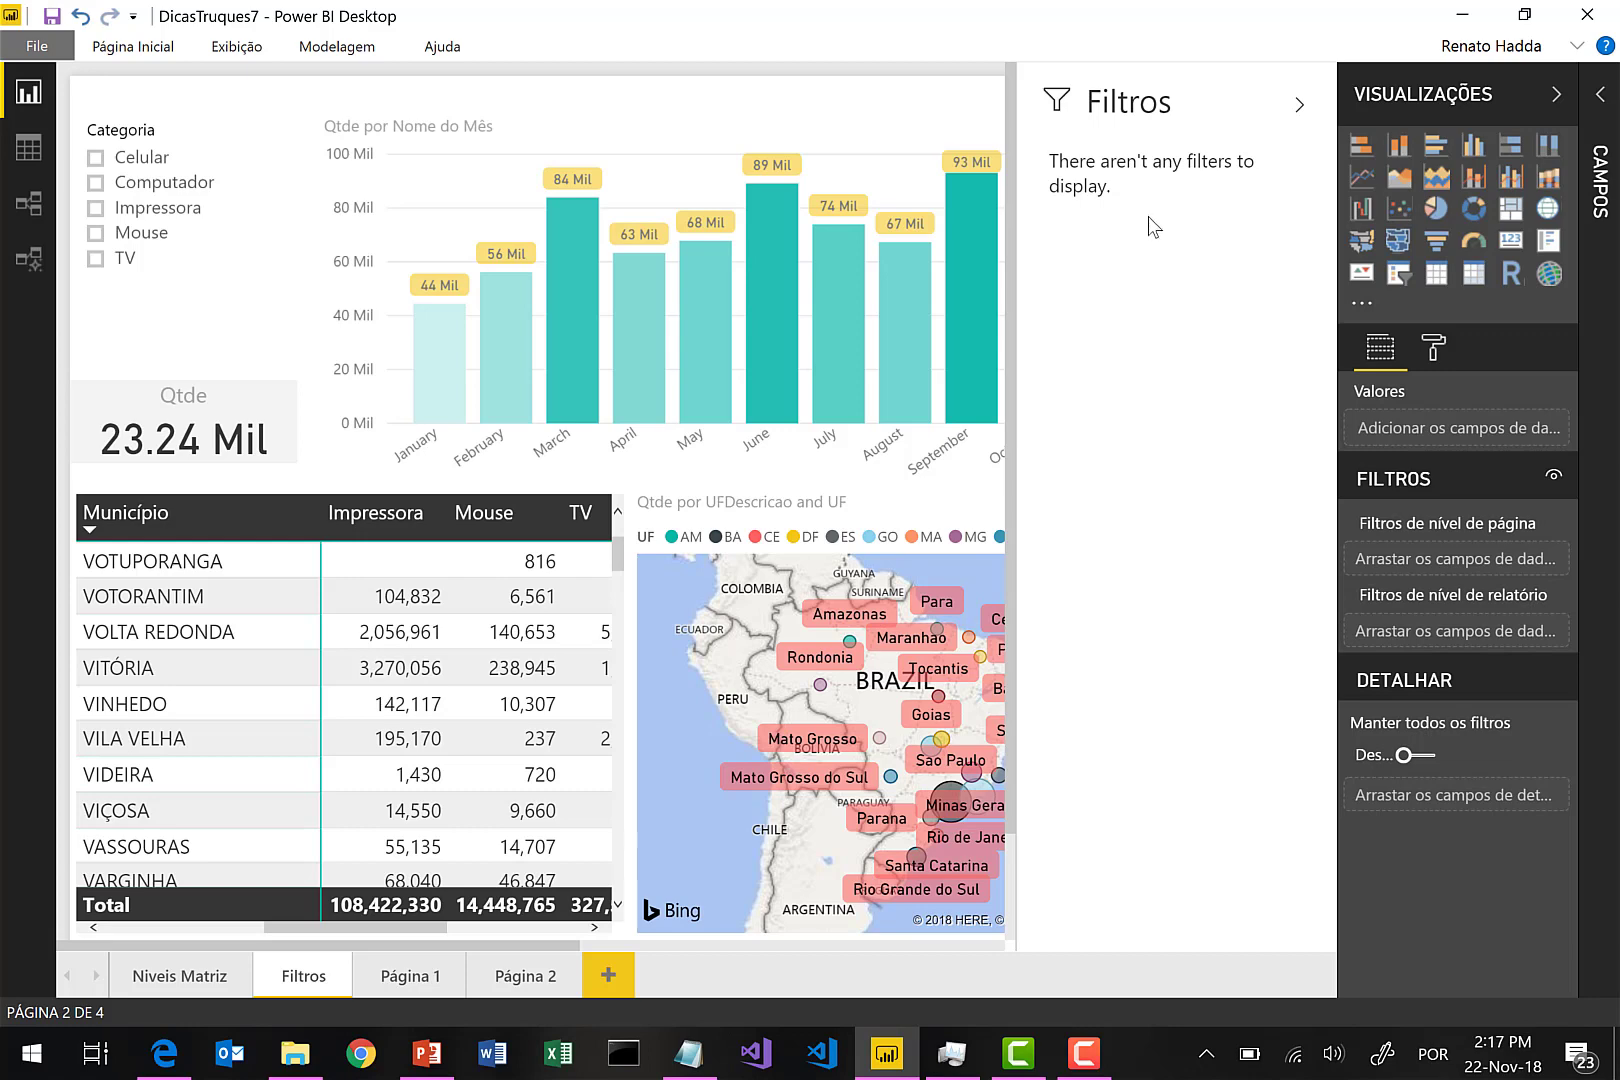
Try the Categoria slicer with Mouse and with Impressora, and clear the selection.
left_click(719, 98)
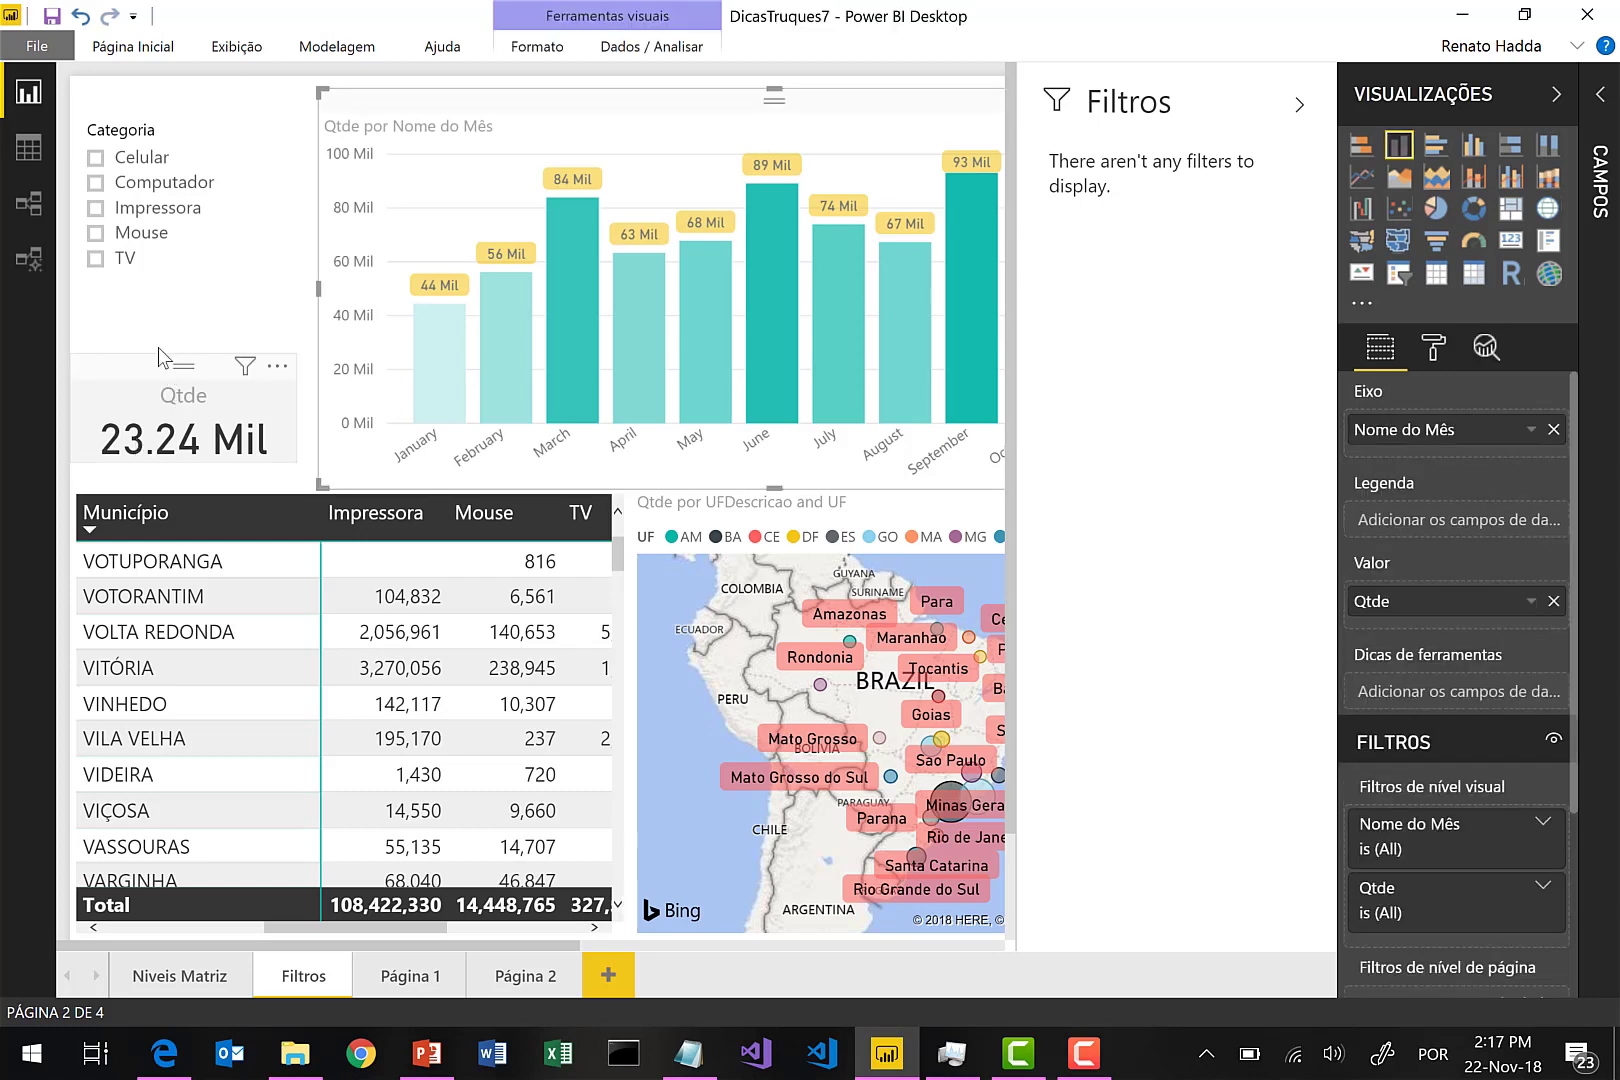
left_click(140, 300)
left_click(96, 232)
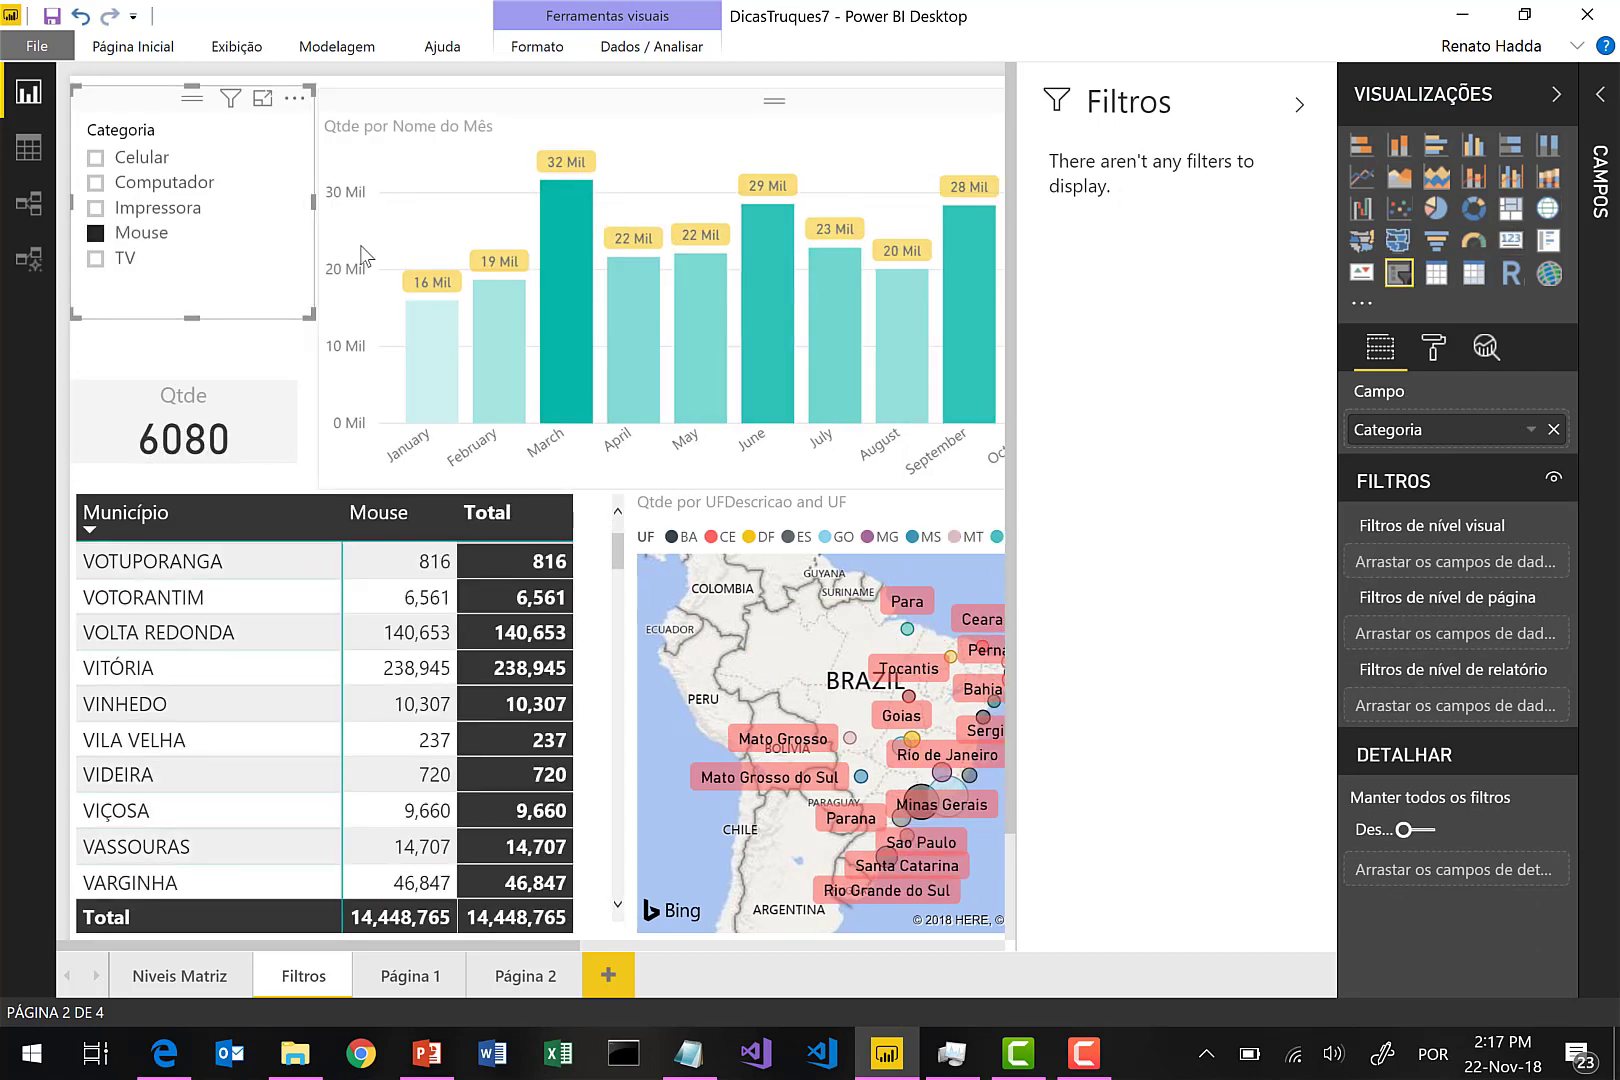
left_click(178, 212)
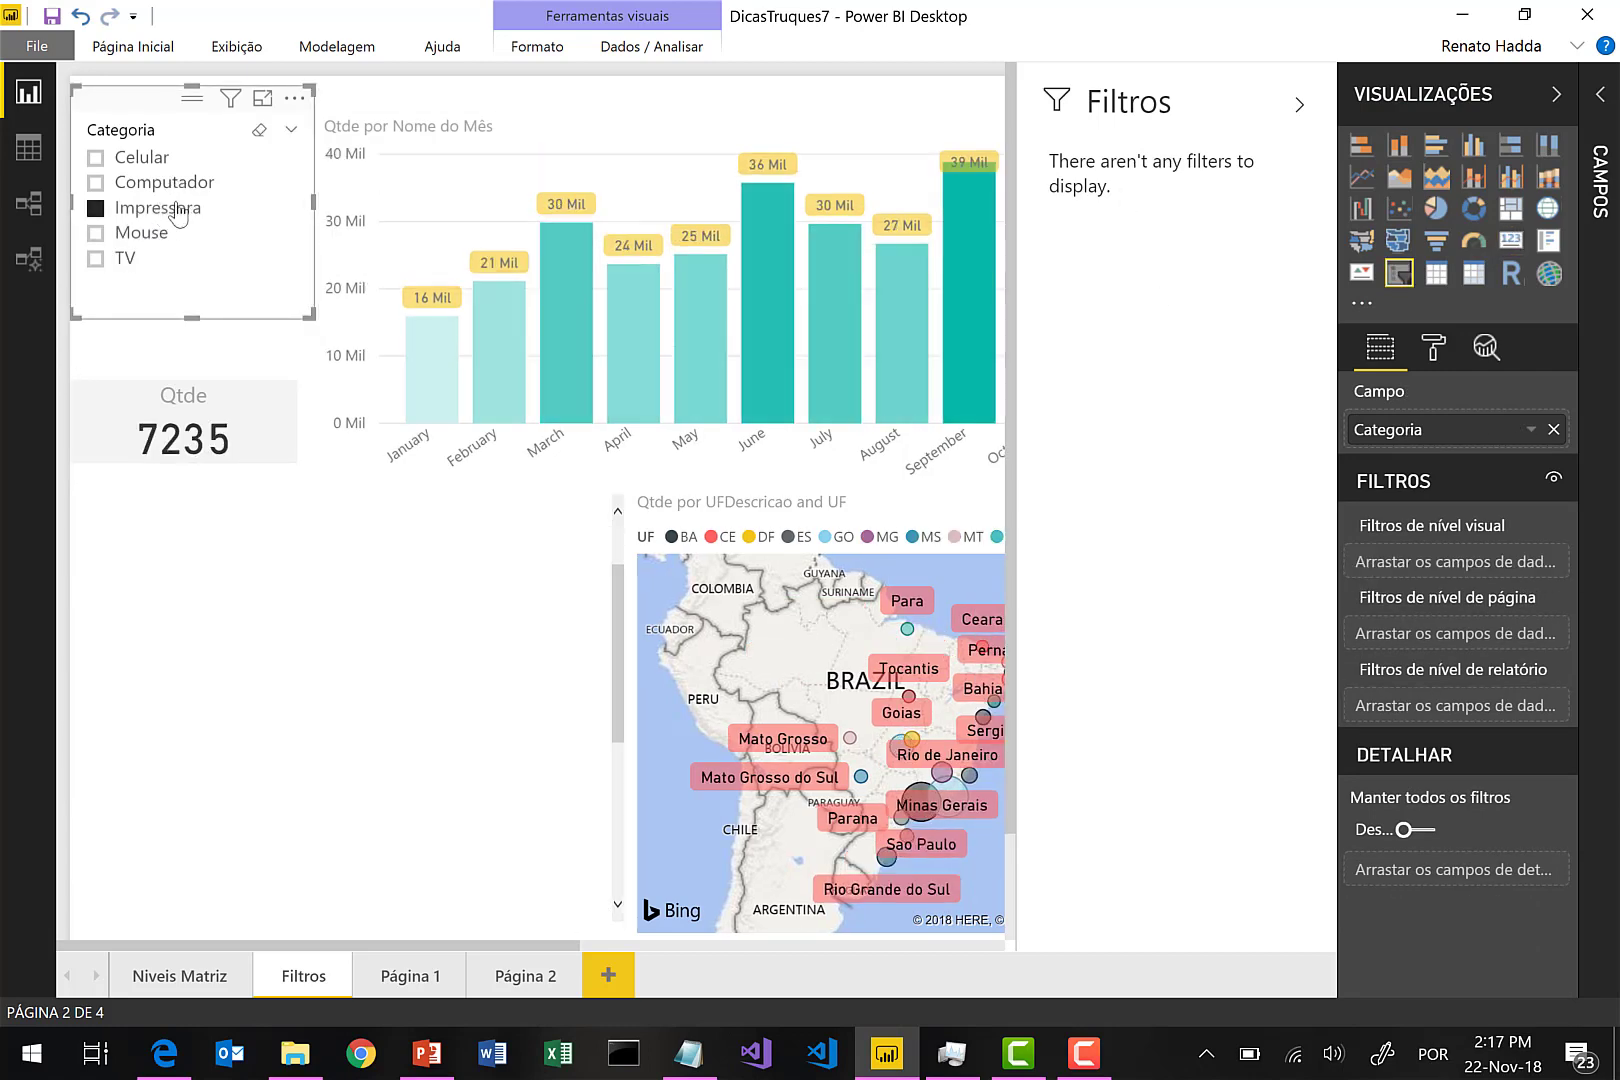
left_click(180, 212)
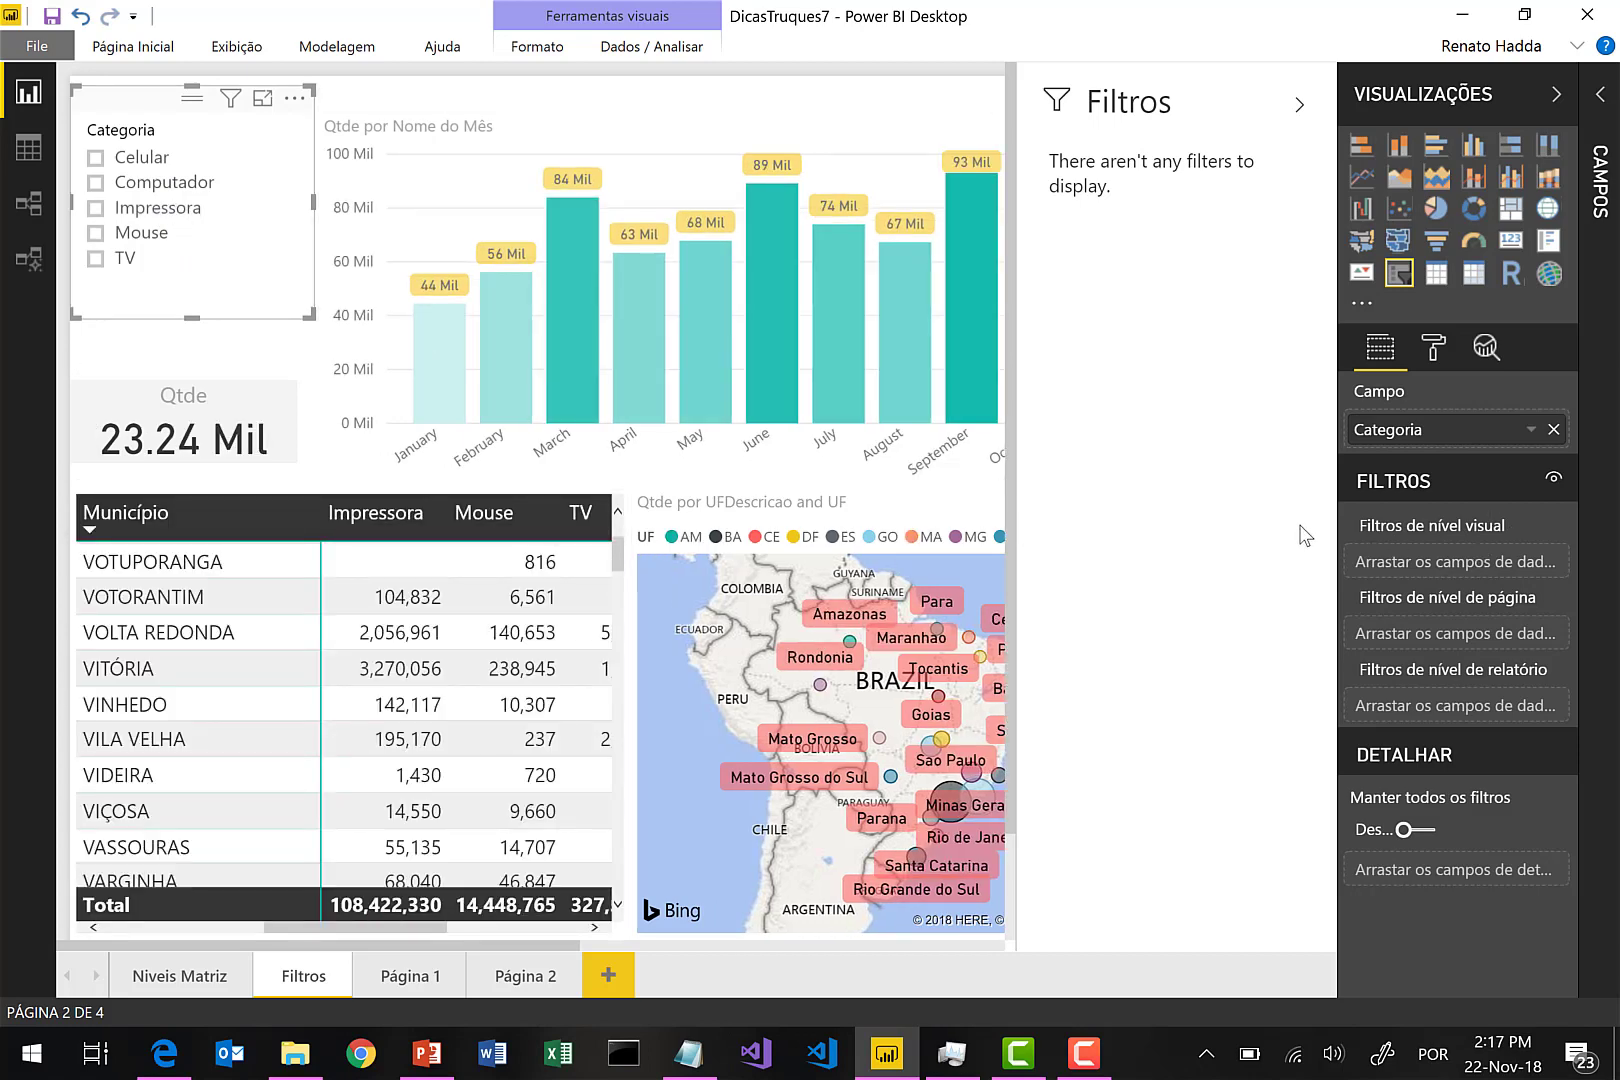
Add the Categoria field as a page-level filter.
left_click(1578, 186)
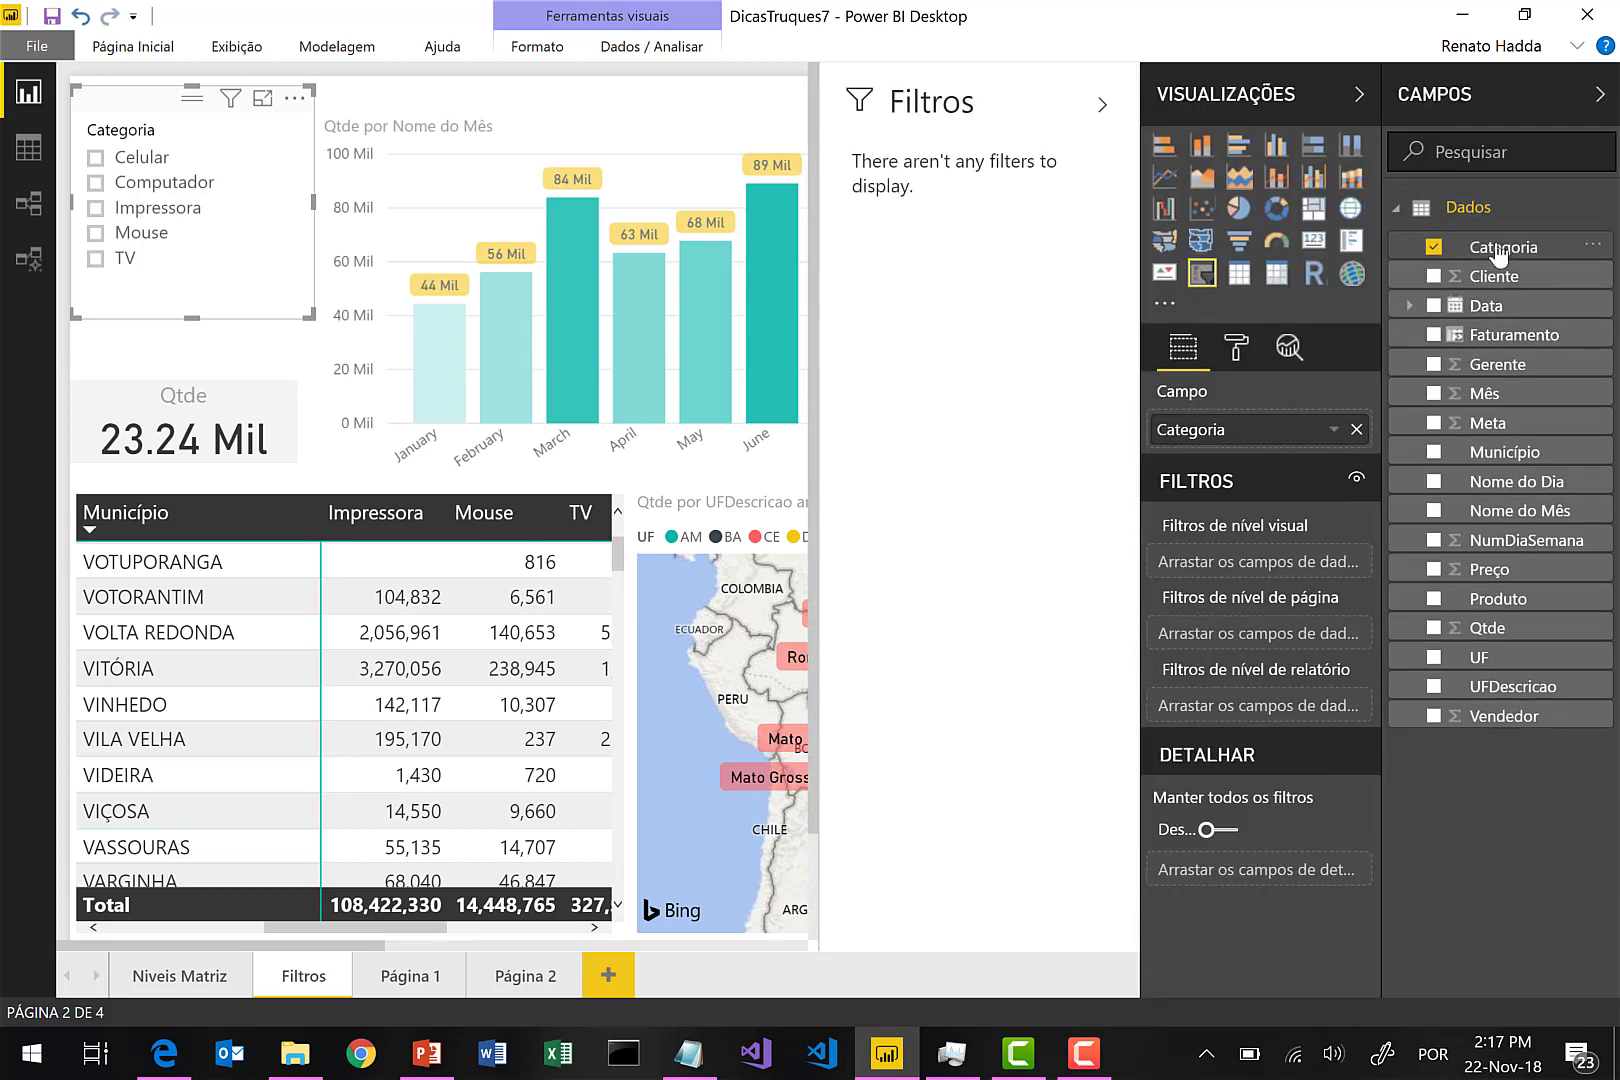
left_click_drag(1500, 252, 1258, 650)
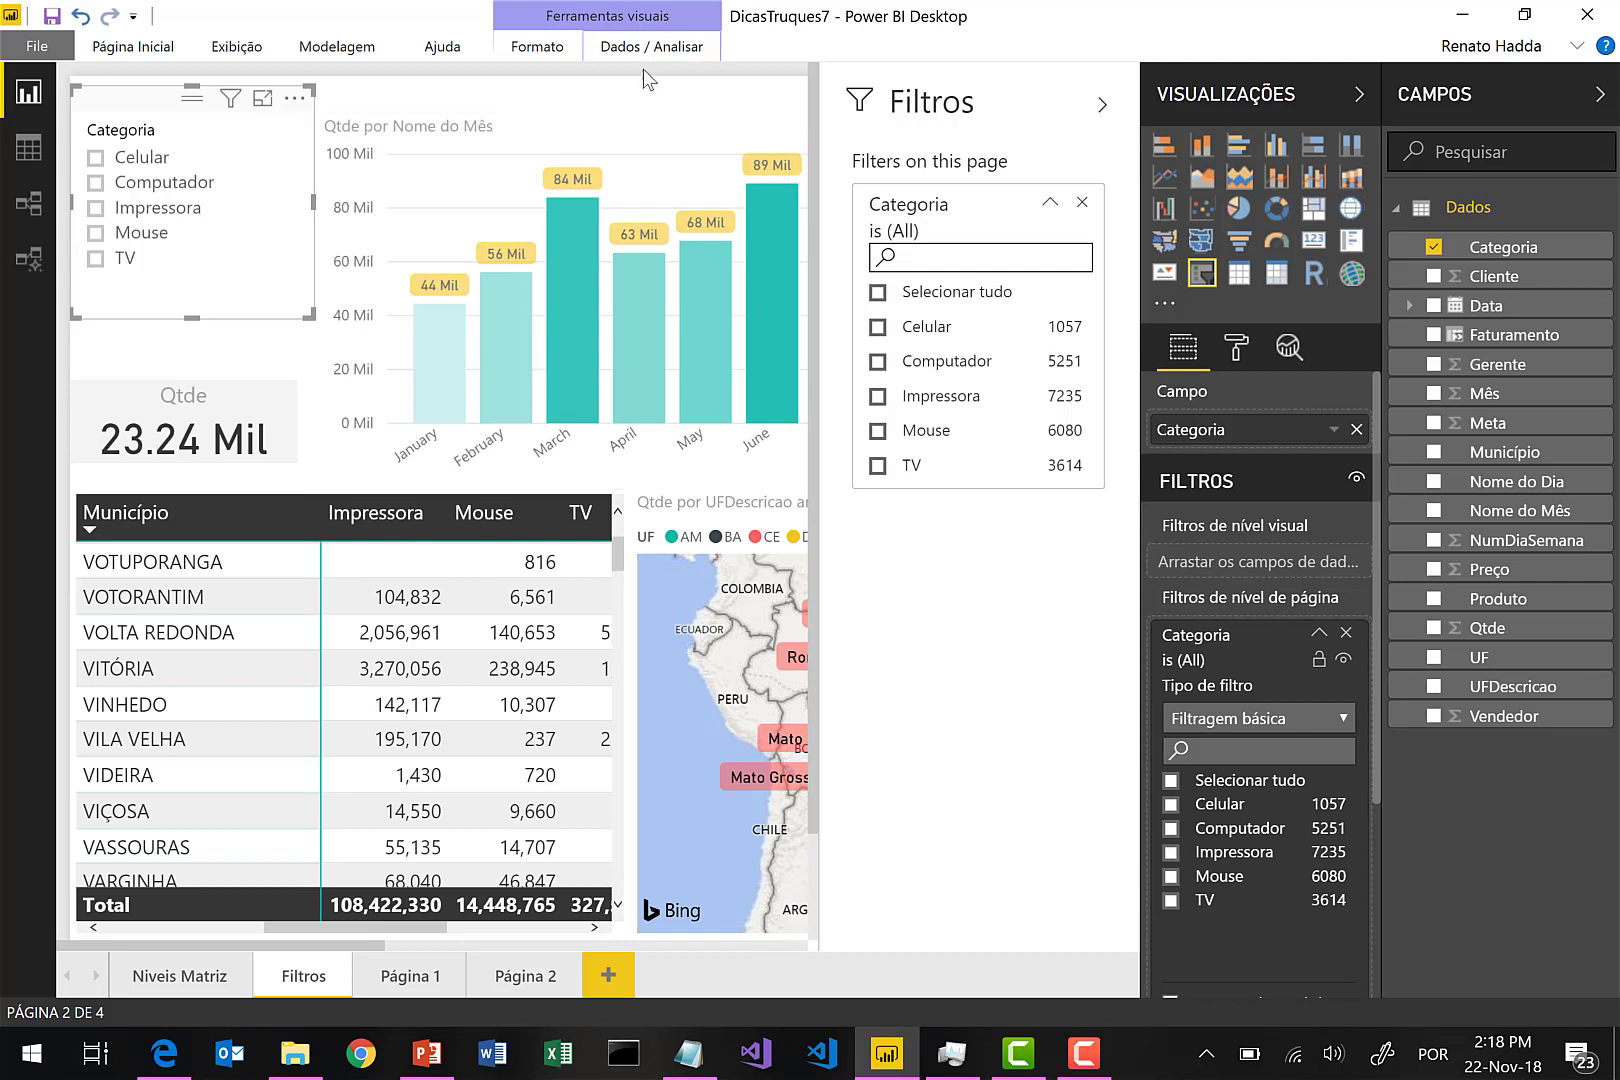
Filter the monthly column chart to Qtde values greater than or equal to 80000.
left_click(619, 92)
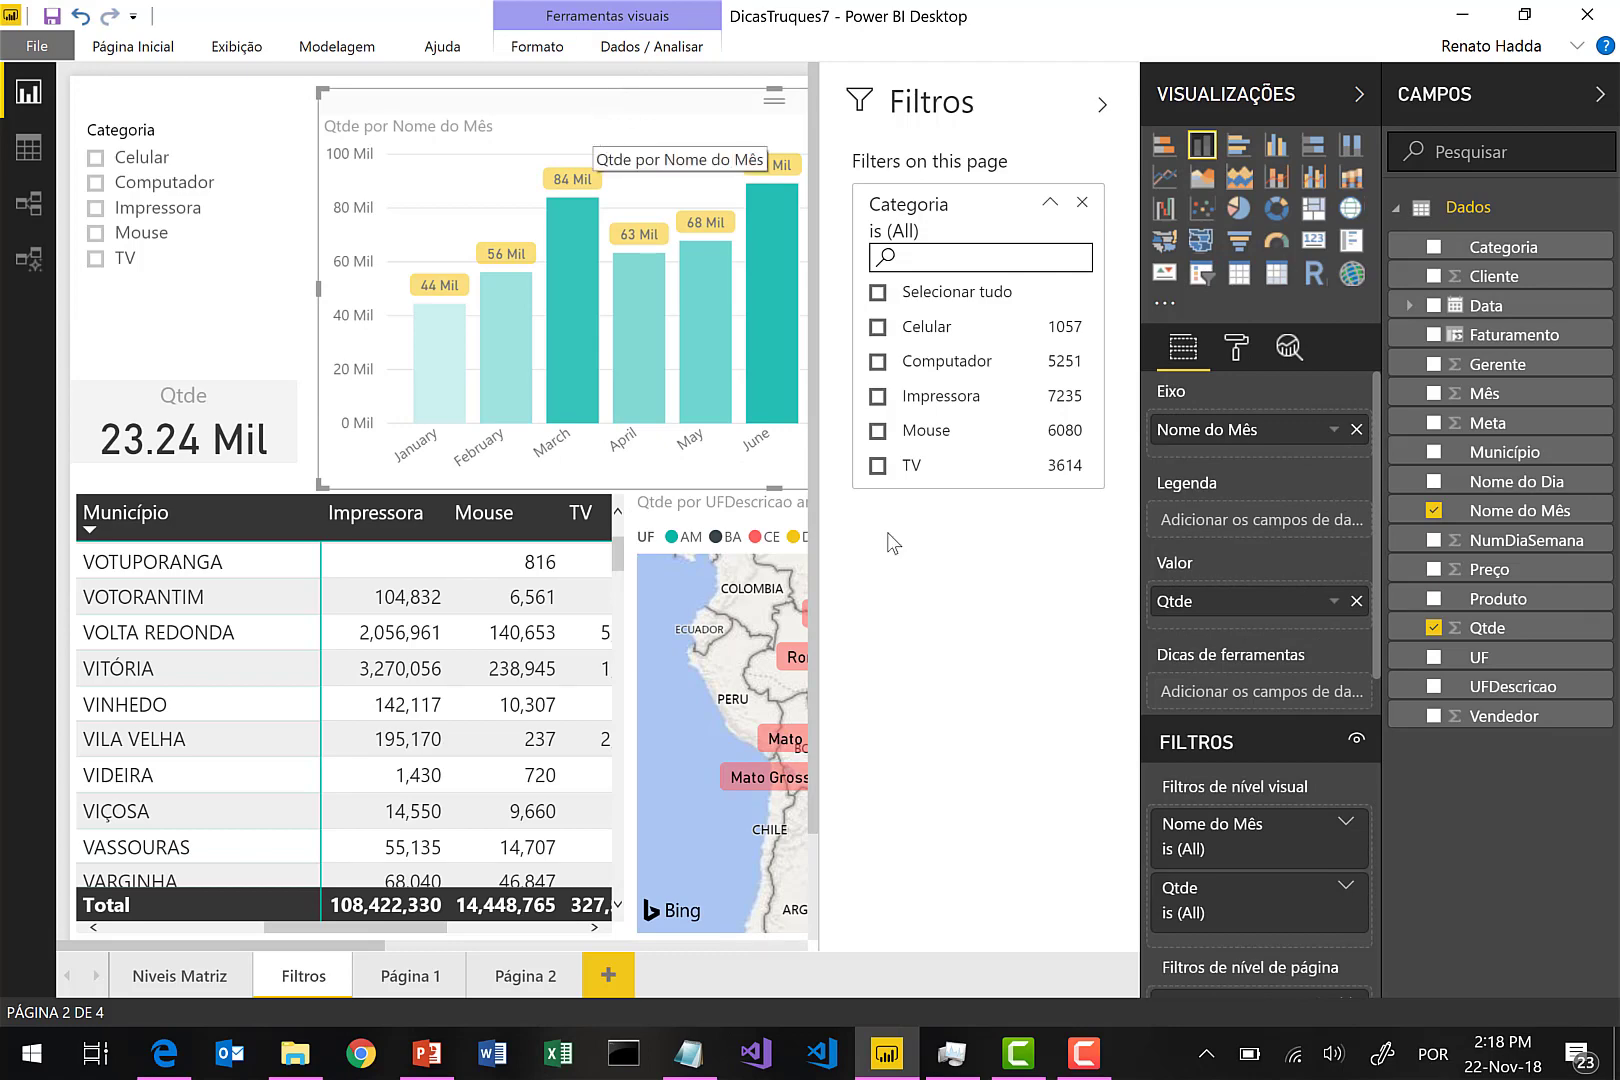
scroll(1255, 893, "down", 3)
scroll(1225, 787, "down", 1)
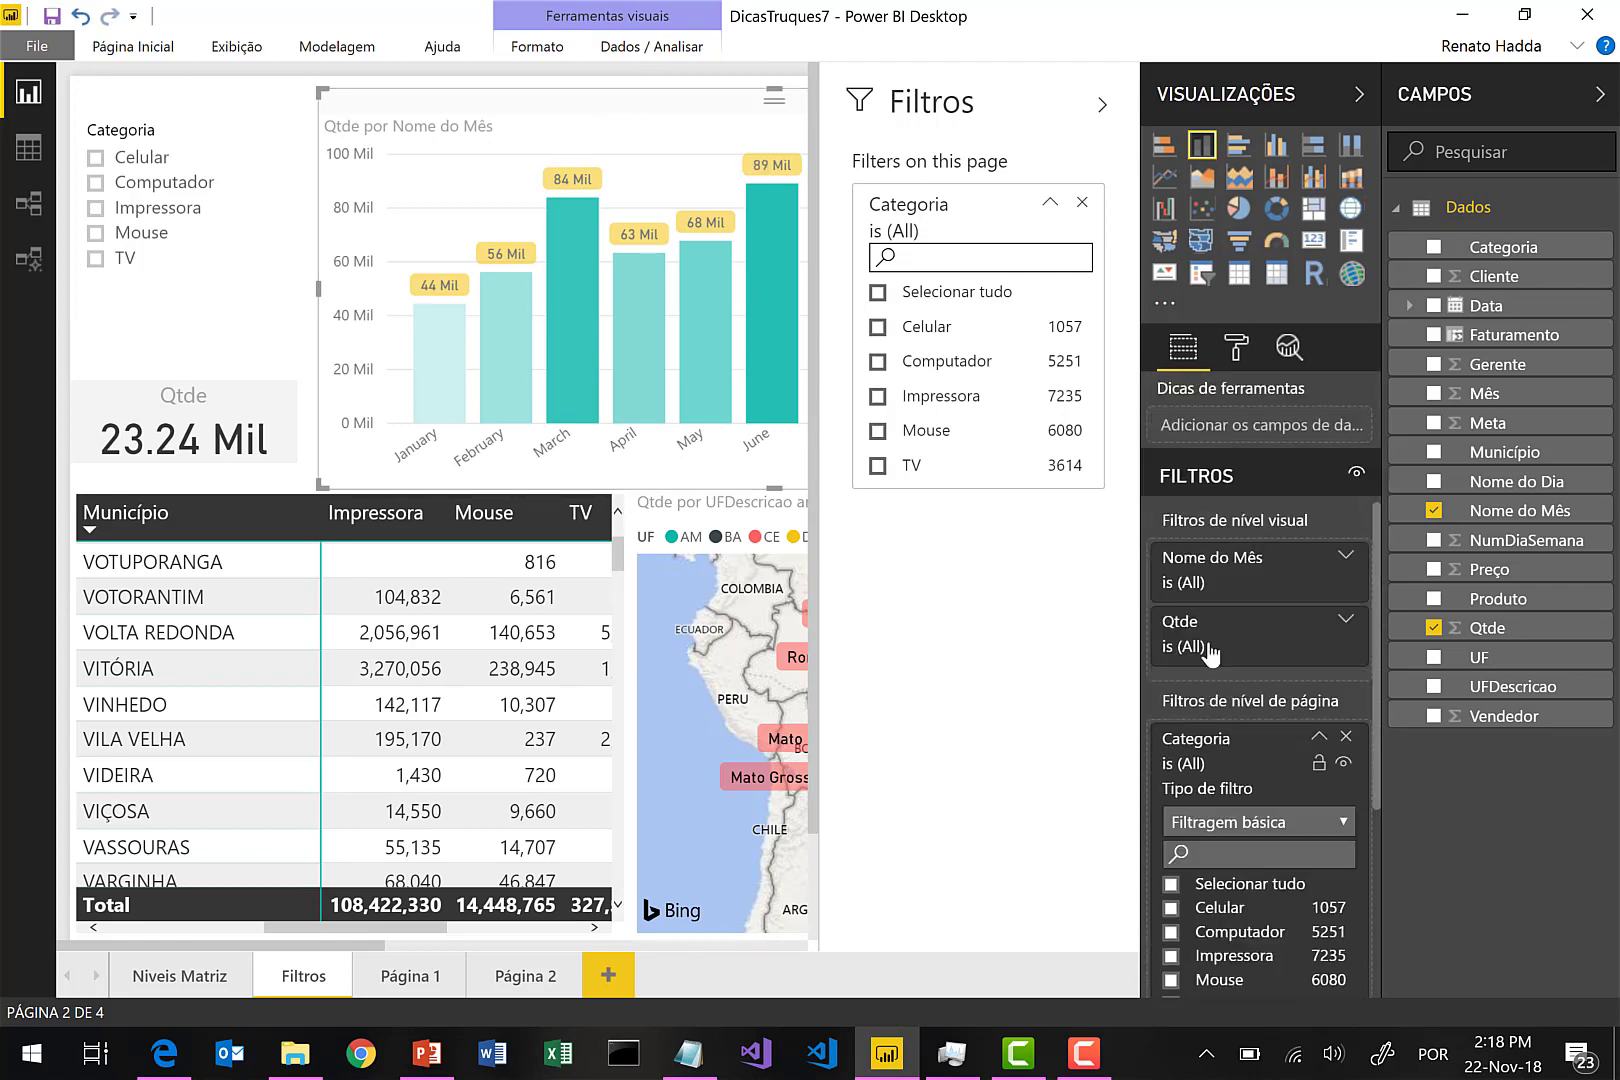
left_click(1346, 621)
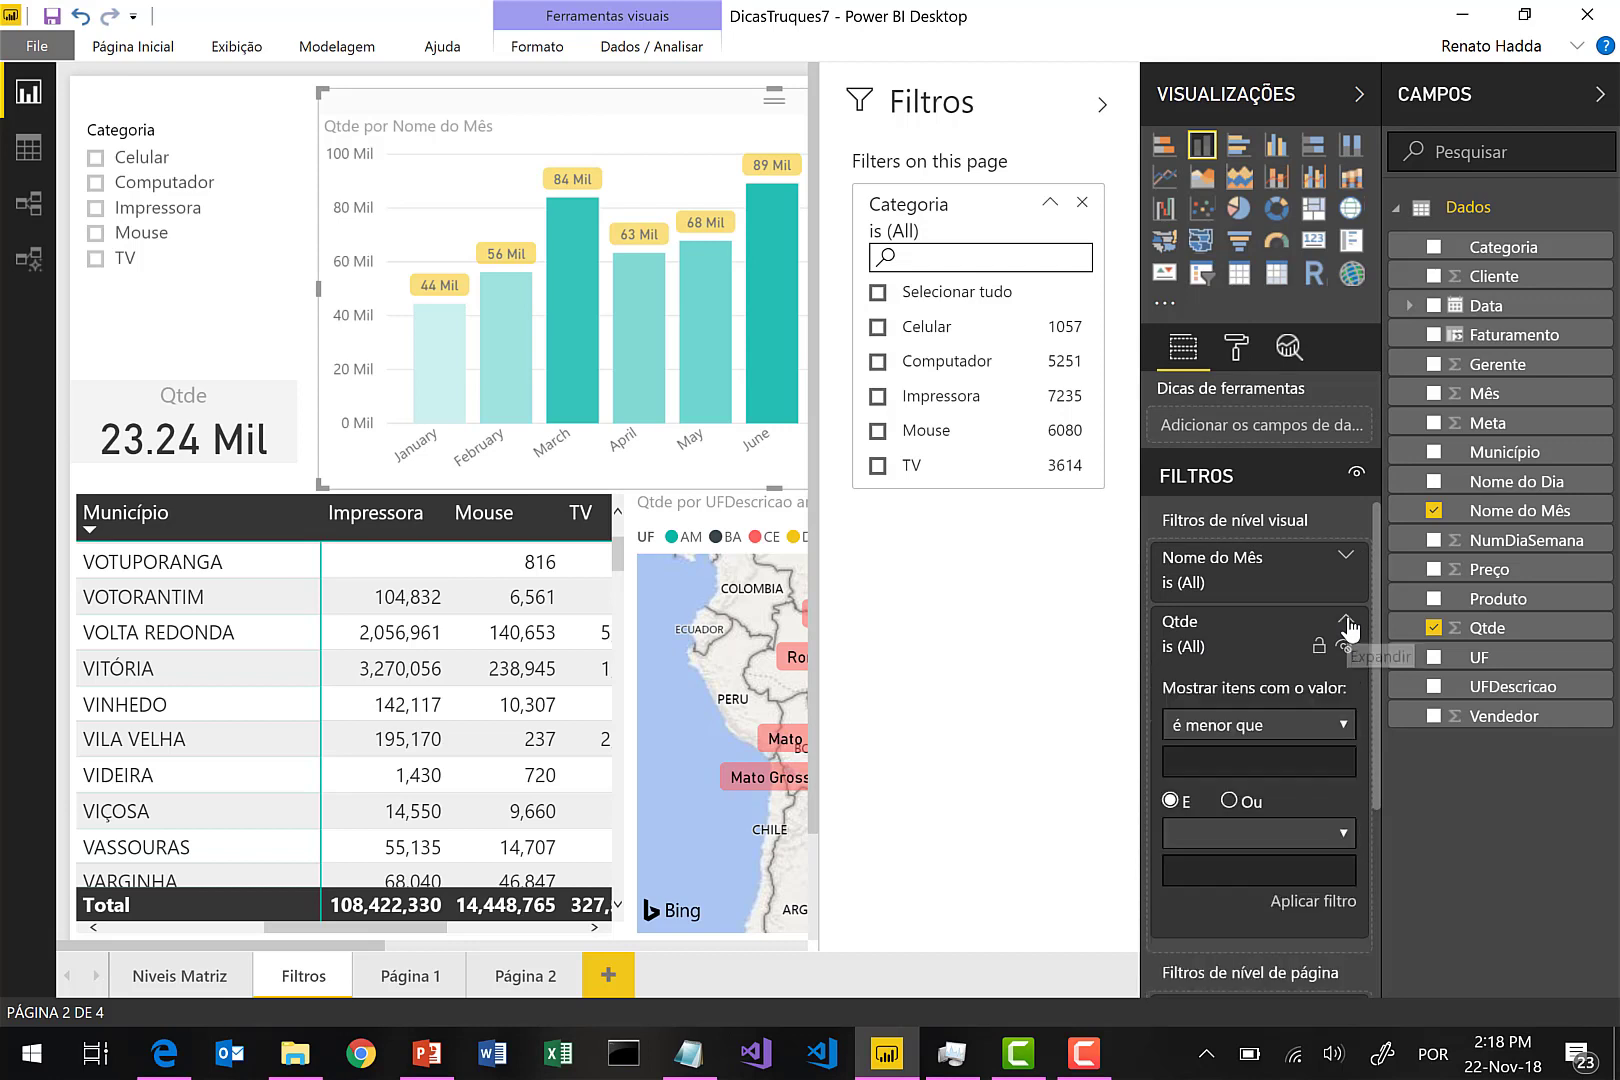
left_click(1242, 728)
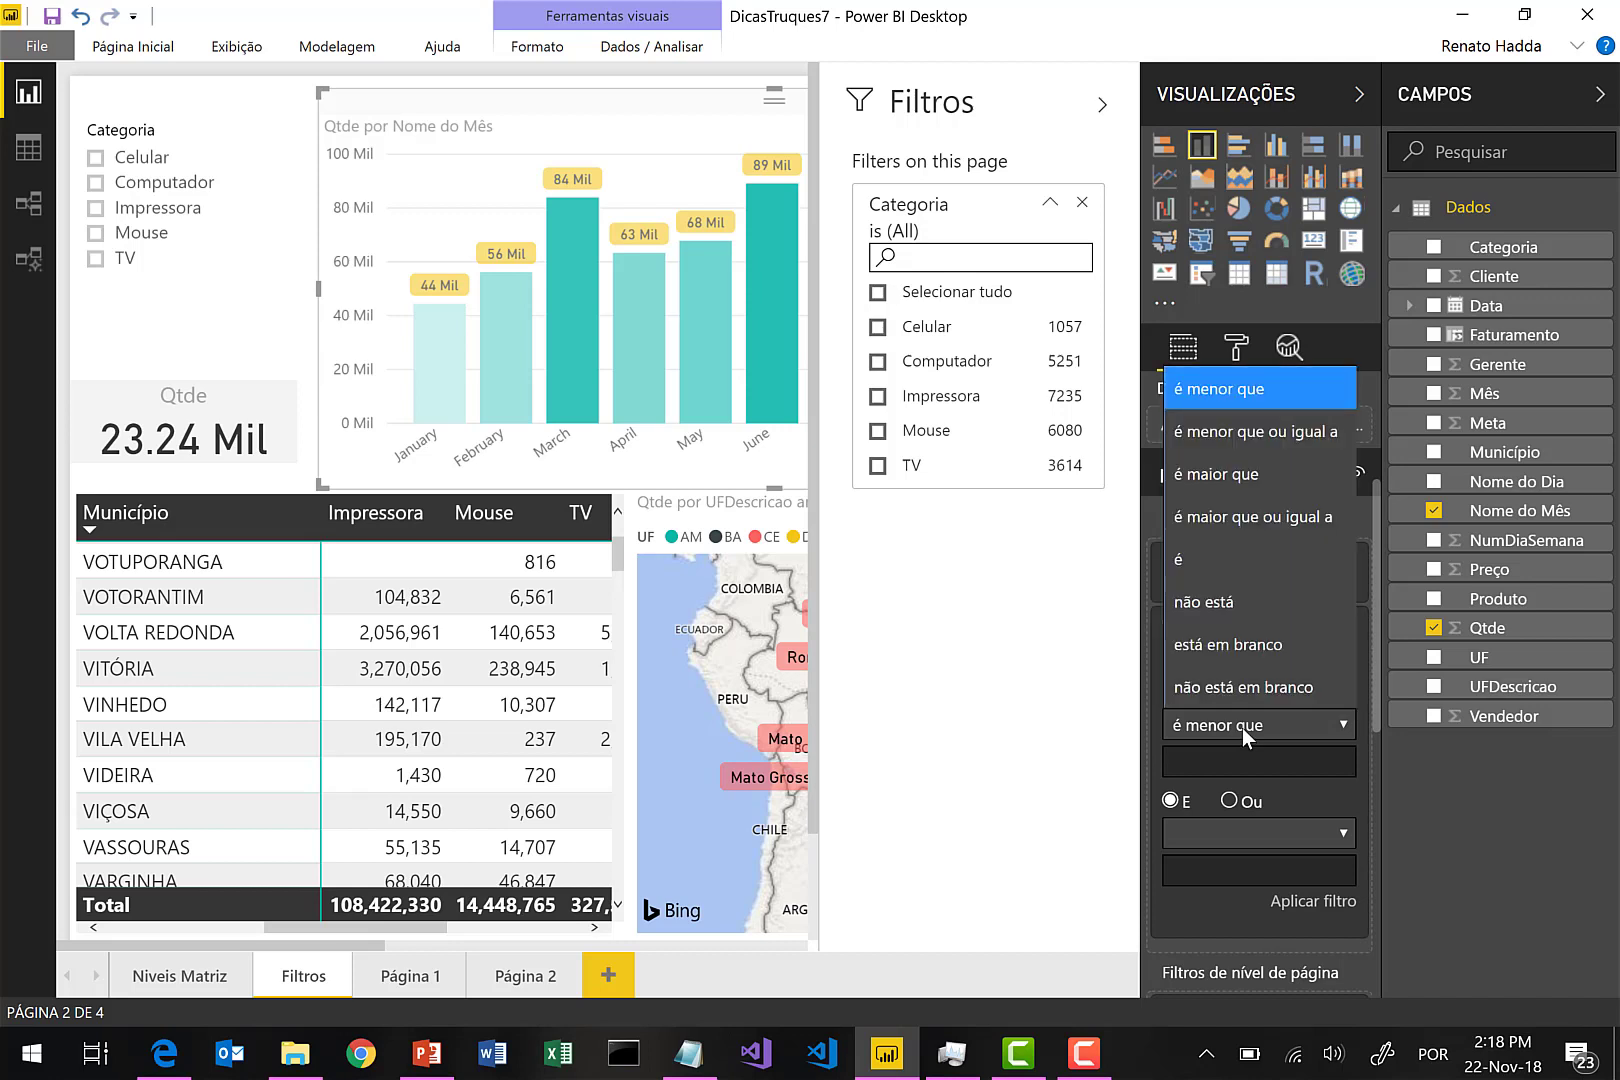
left_click(1215, 516)
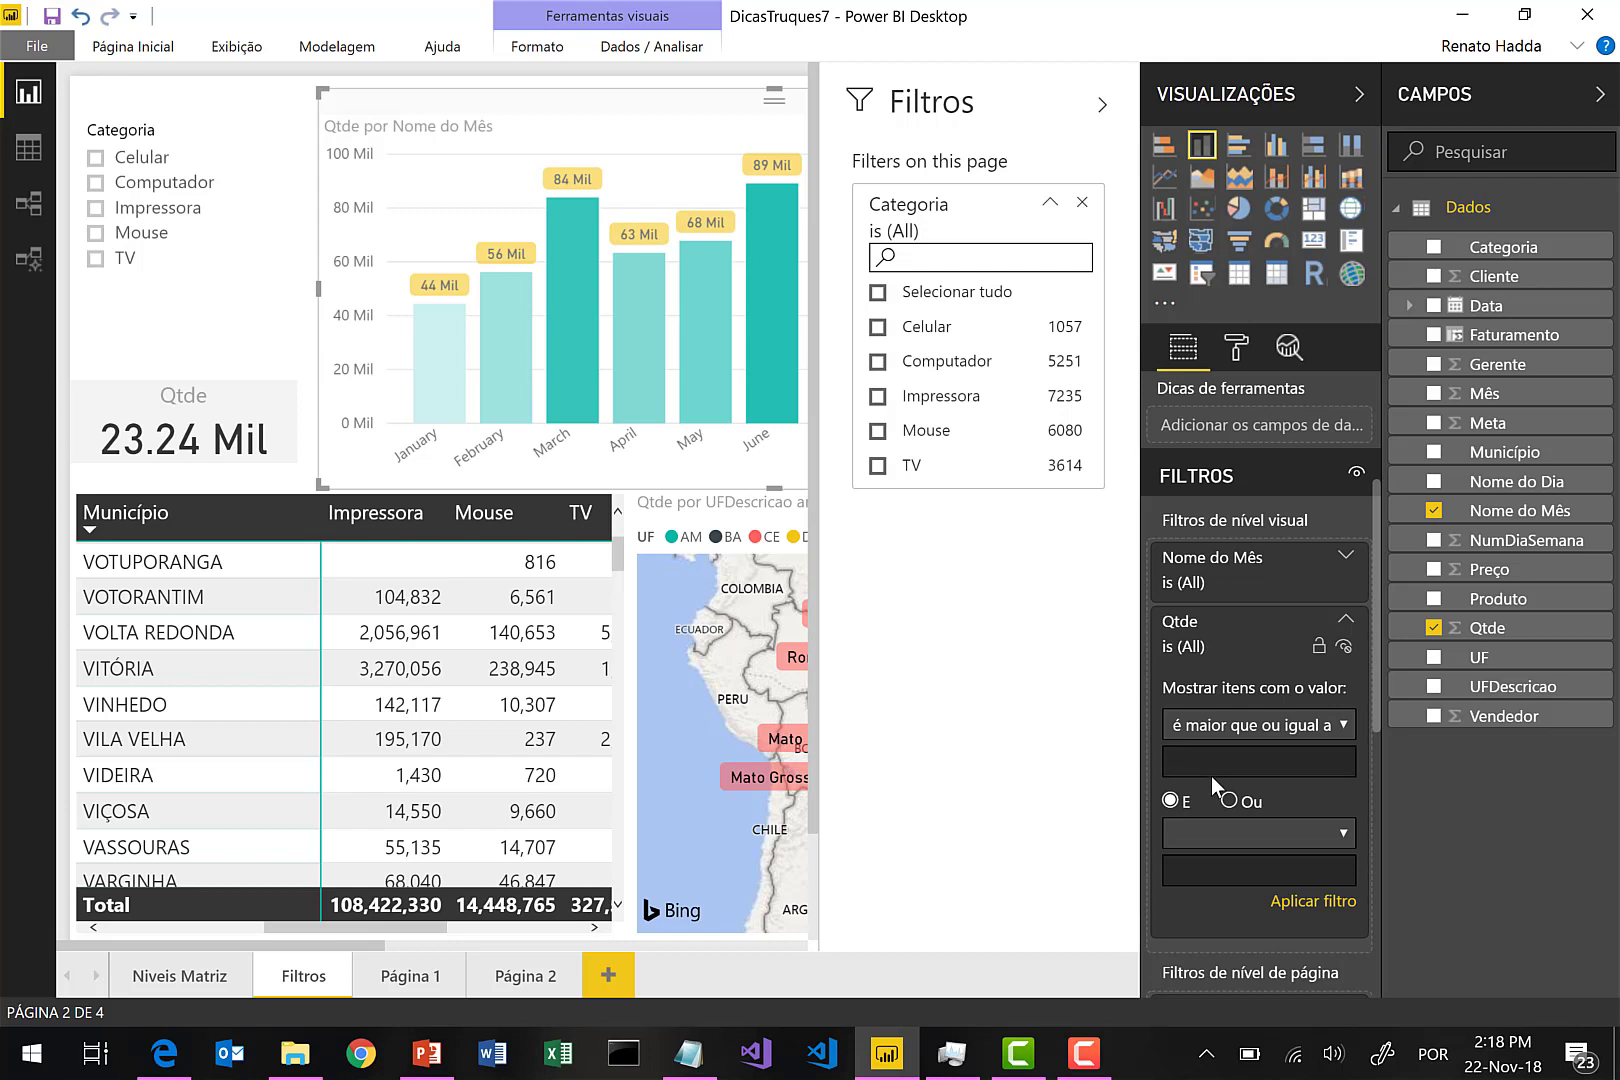
left_click(1213, 774)
type("80000")
left_click(1322, 902)
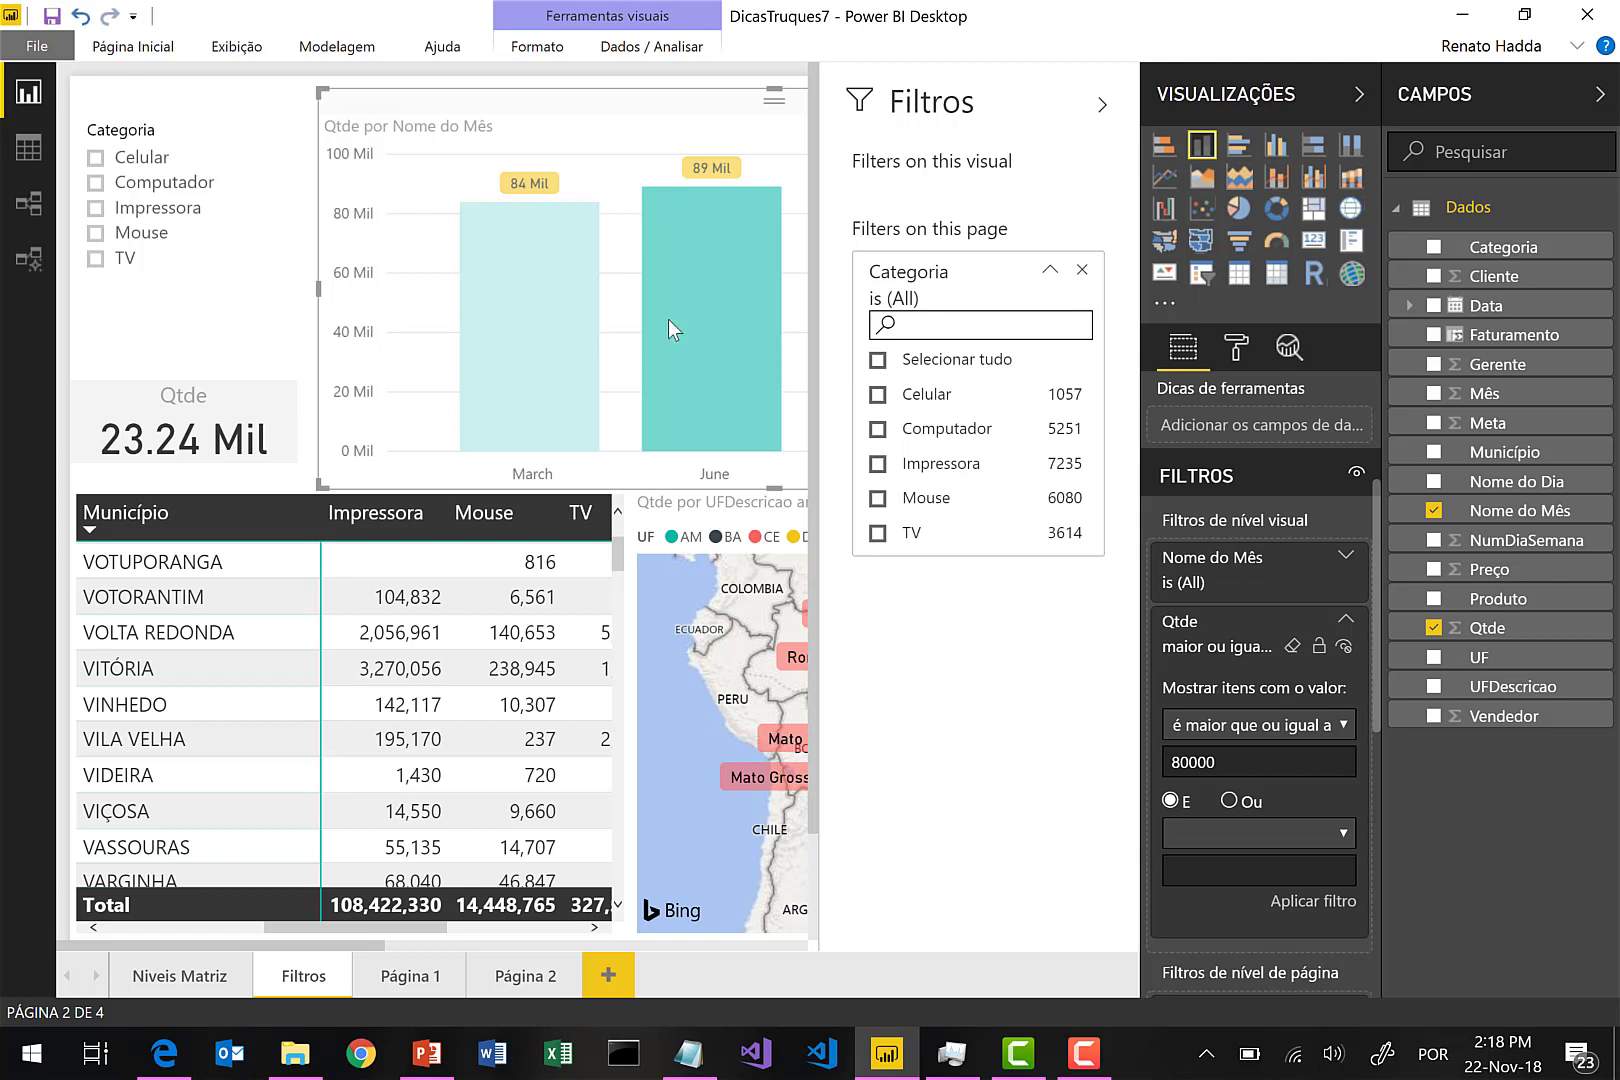
Show the chart's Qtde filter in the new Filtros pane, and collapse the Visualizações and Campos panes.
left_click(1345, 648)
left_click(1345, 649)
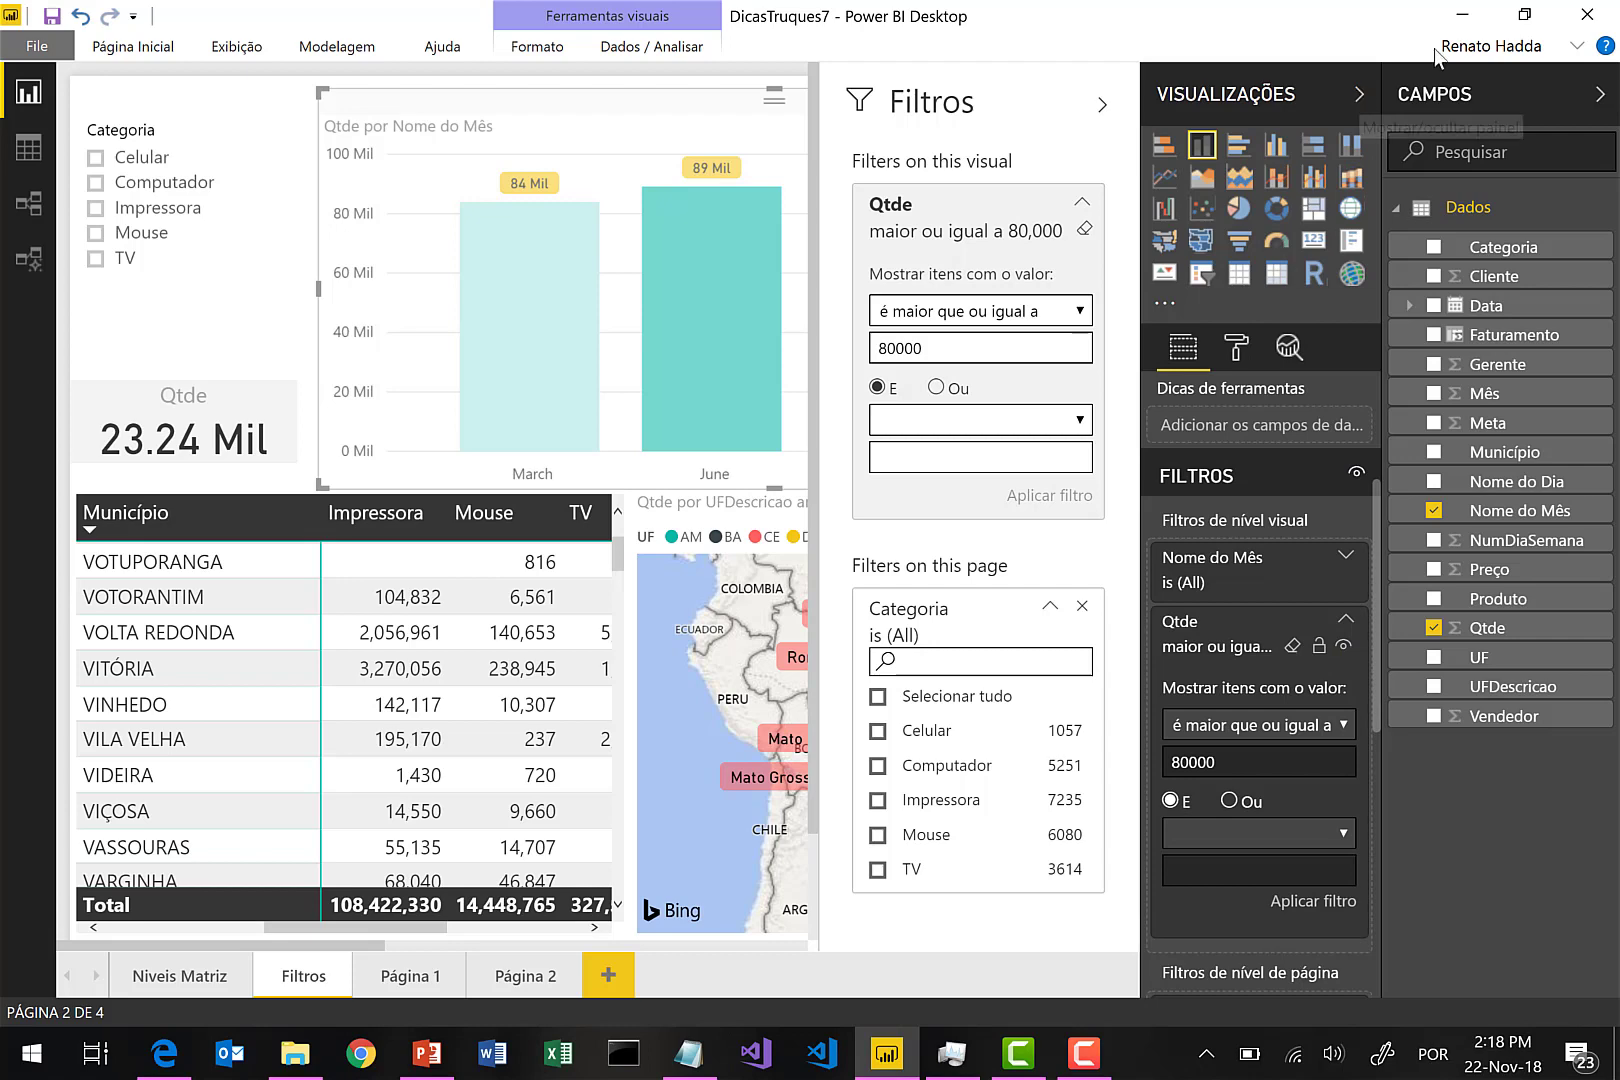
left_click(1359, 94)
left_click(1600, 94)
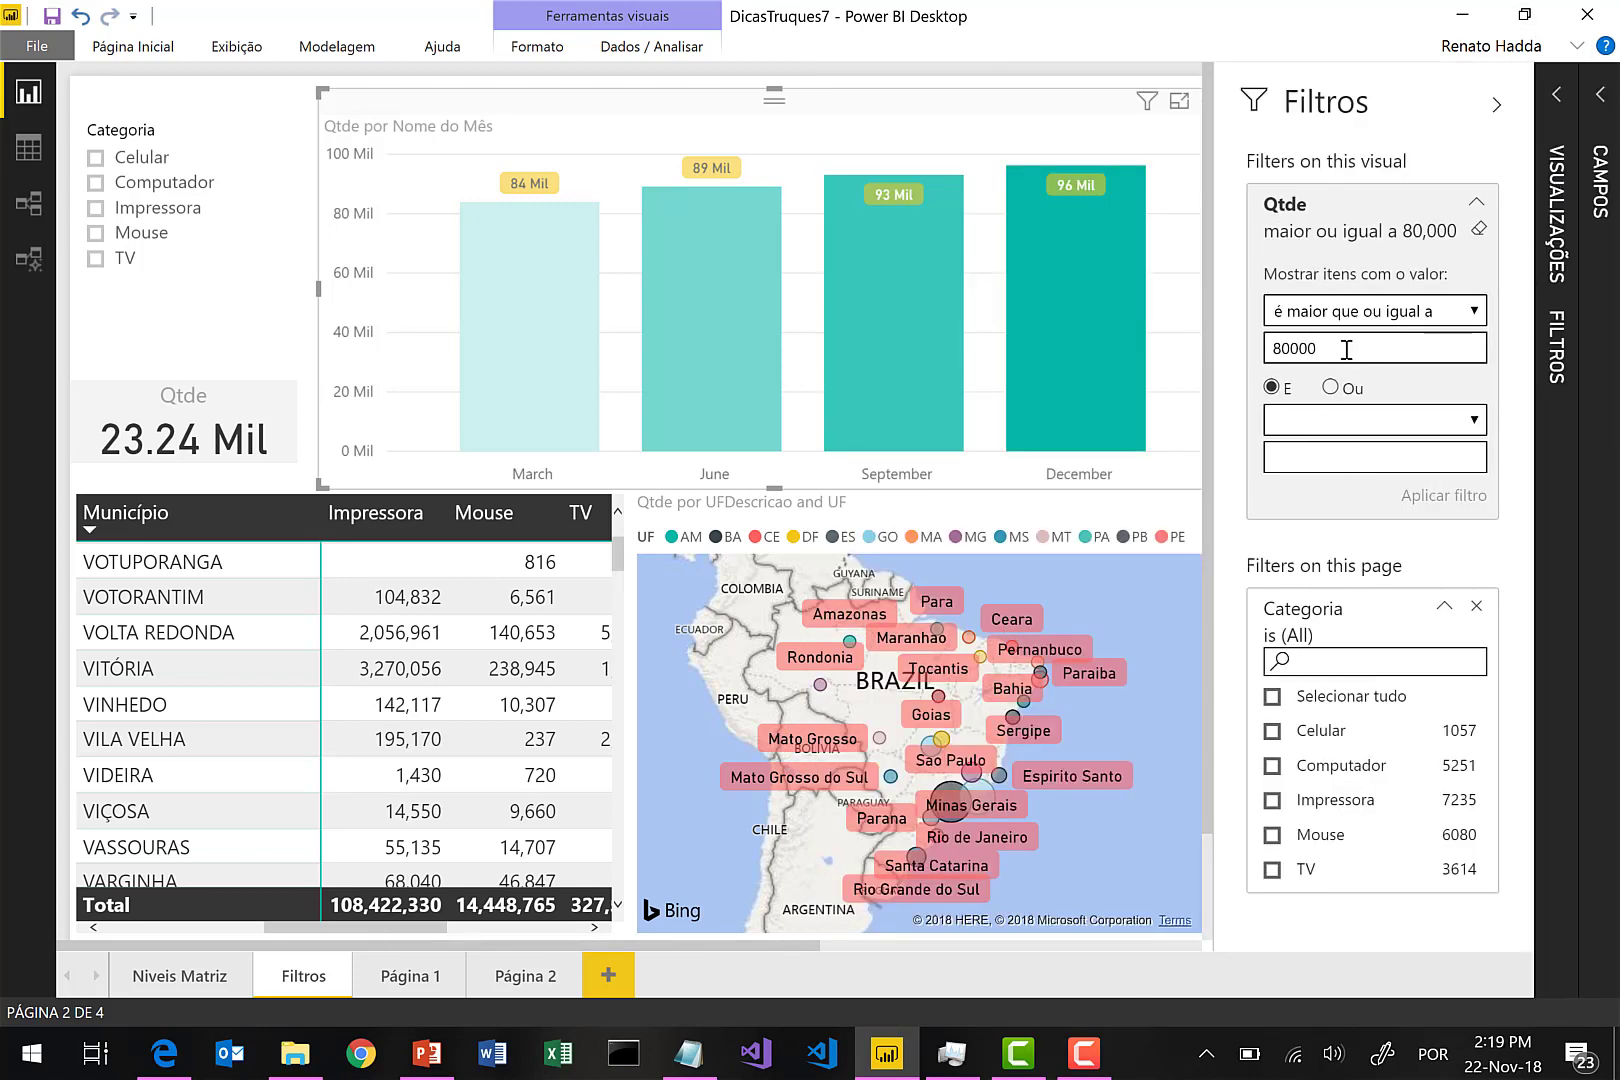
Change the chart's Qtde filter threshold to 90000 in the new Filtros pane and apply it.
left_click(1273, 348)
left_click_drag(1275, 348, 1289, 350)
type("90")
left_click(1455, 500)
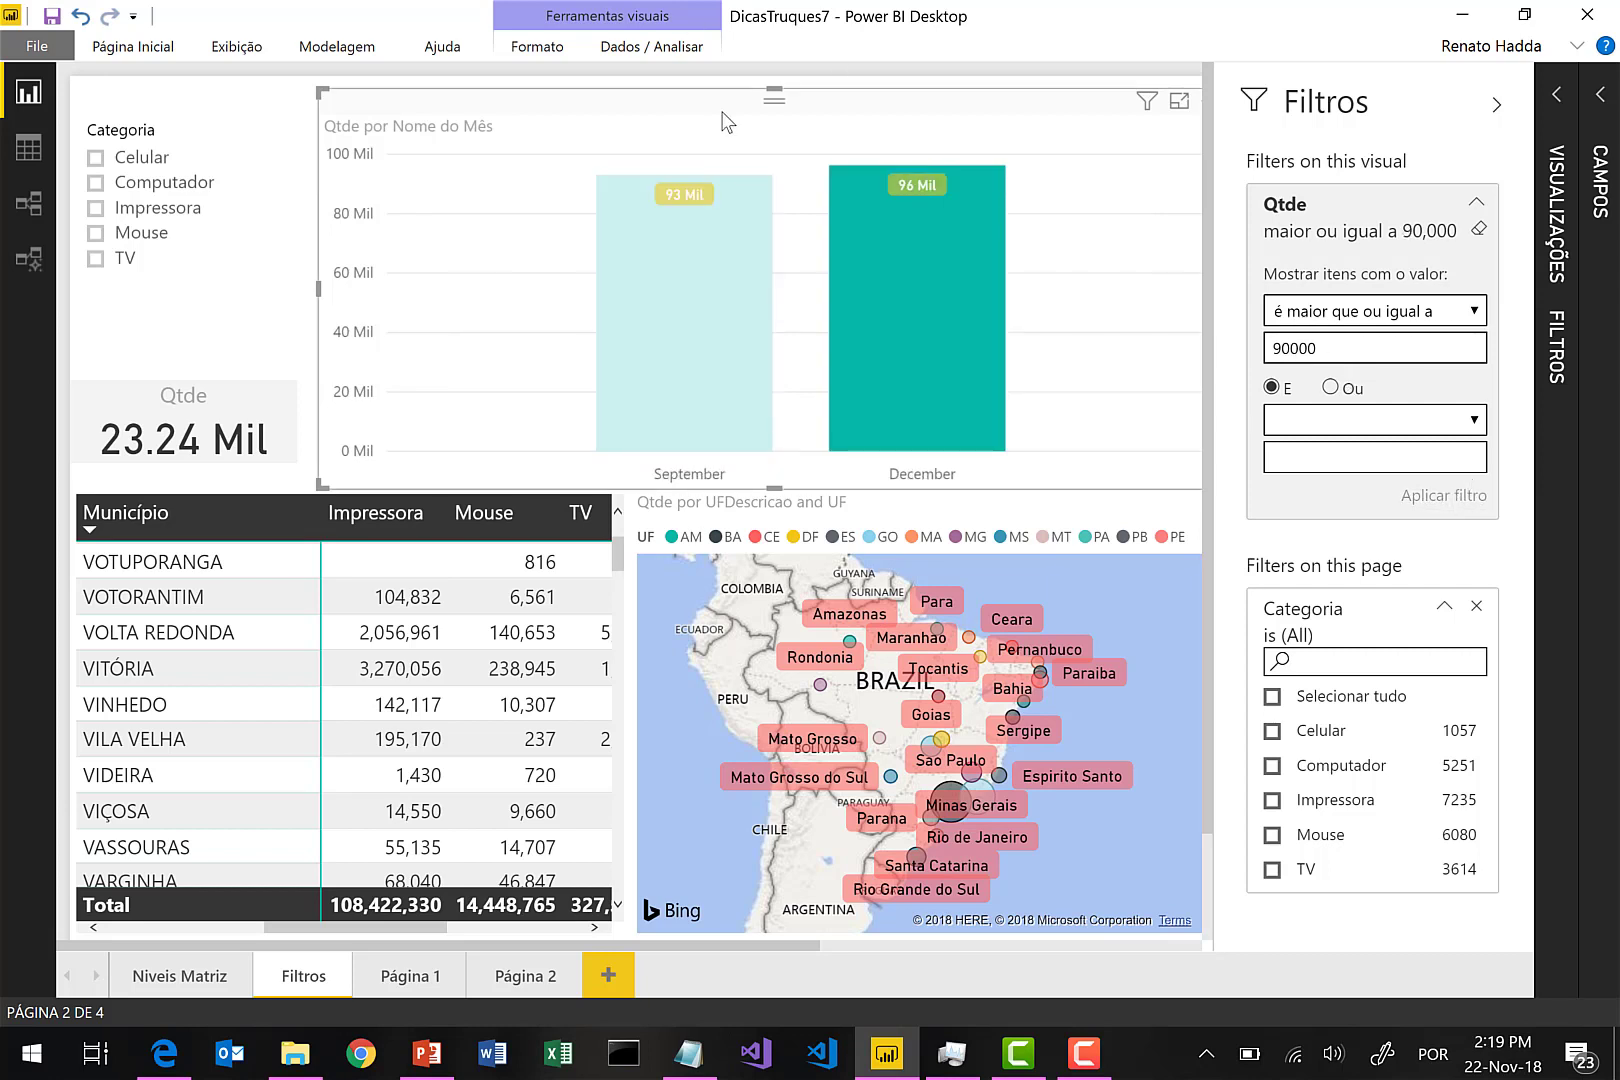
Clear the chart's Qtde filter and collapse its filter card.
left_click(1479, 233)
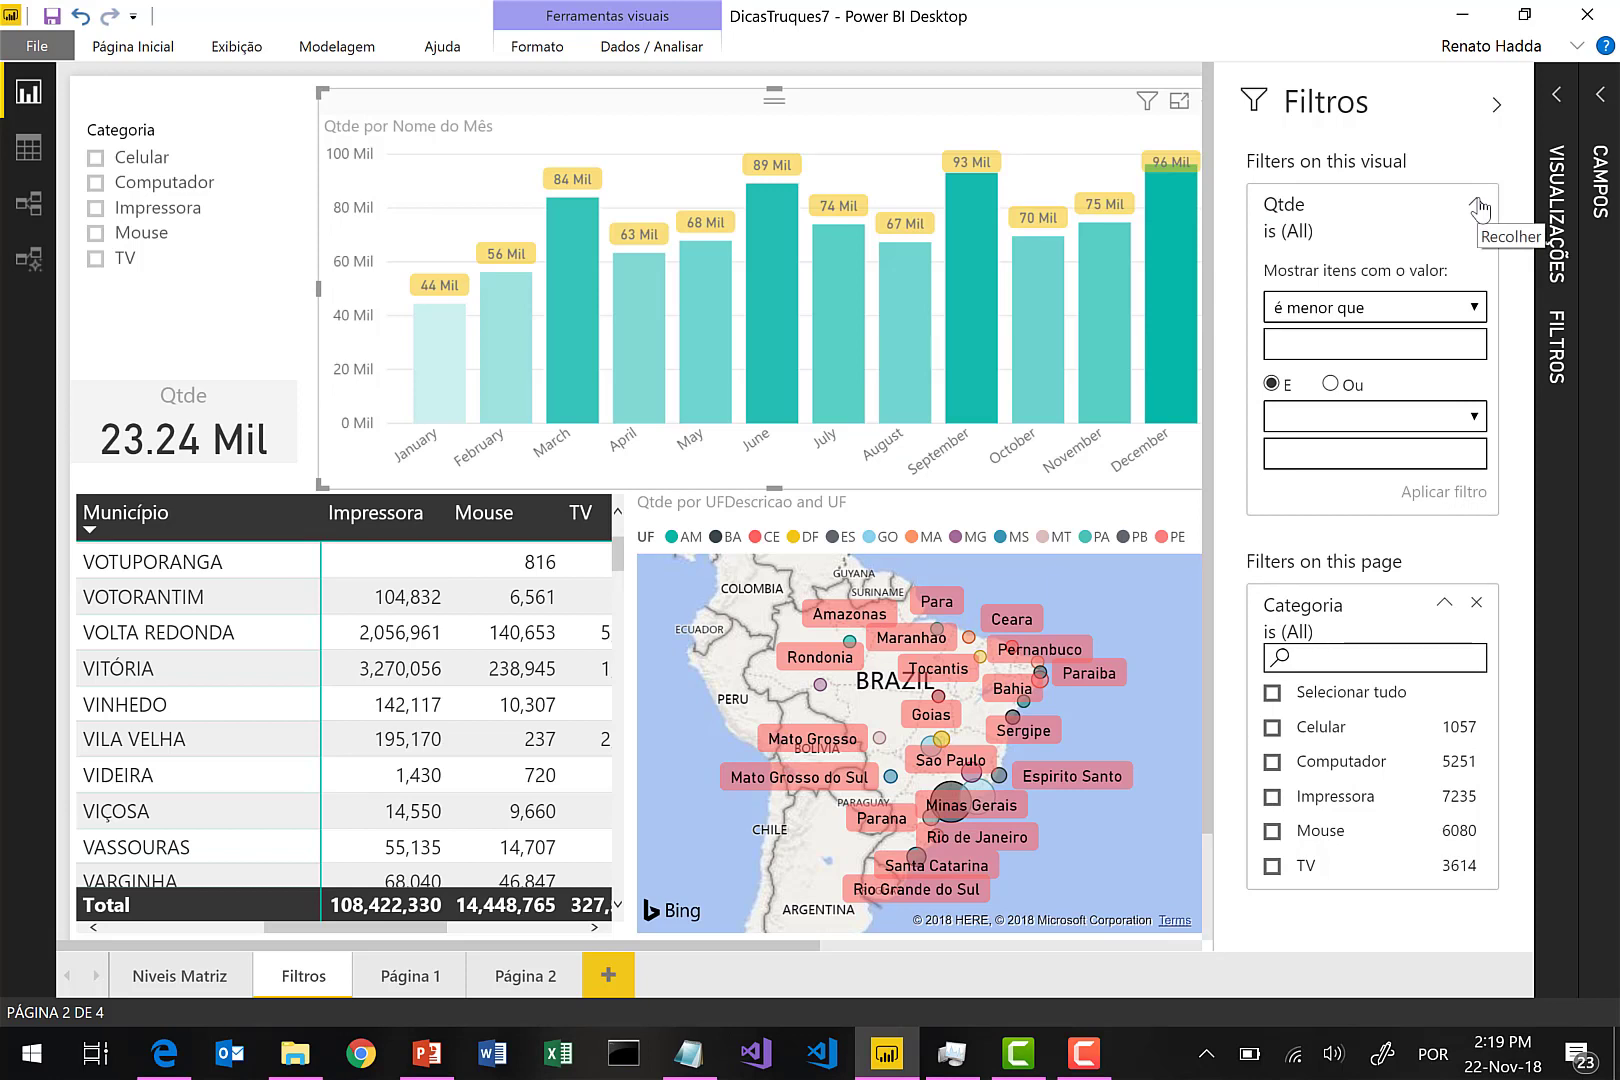
left_click(1478, 206)
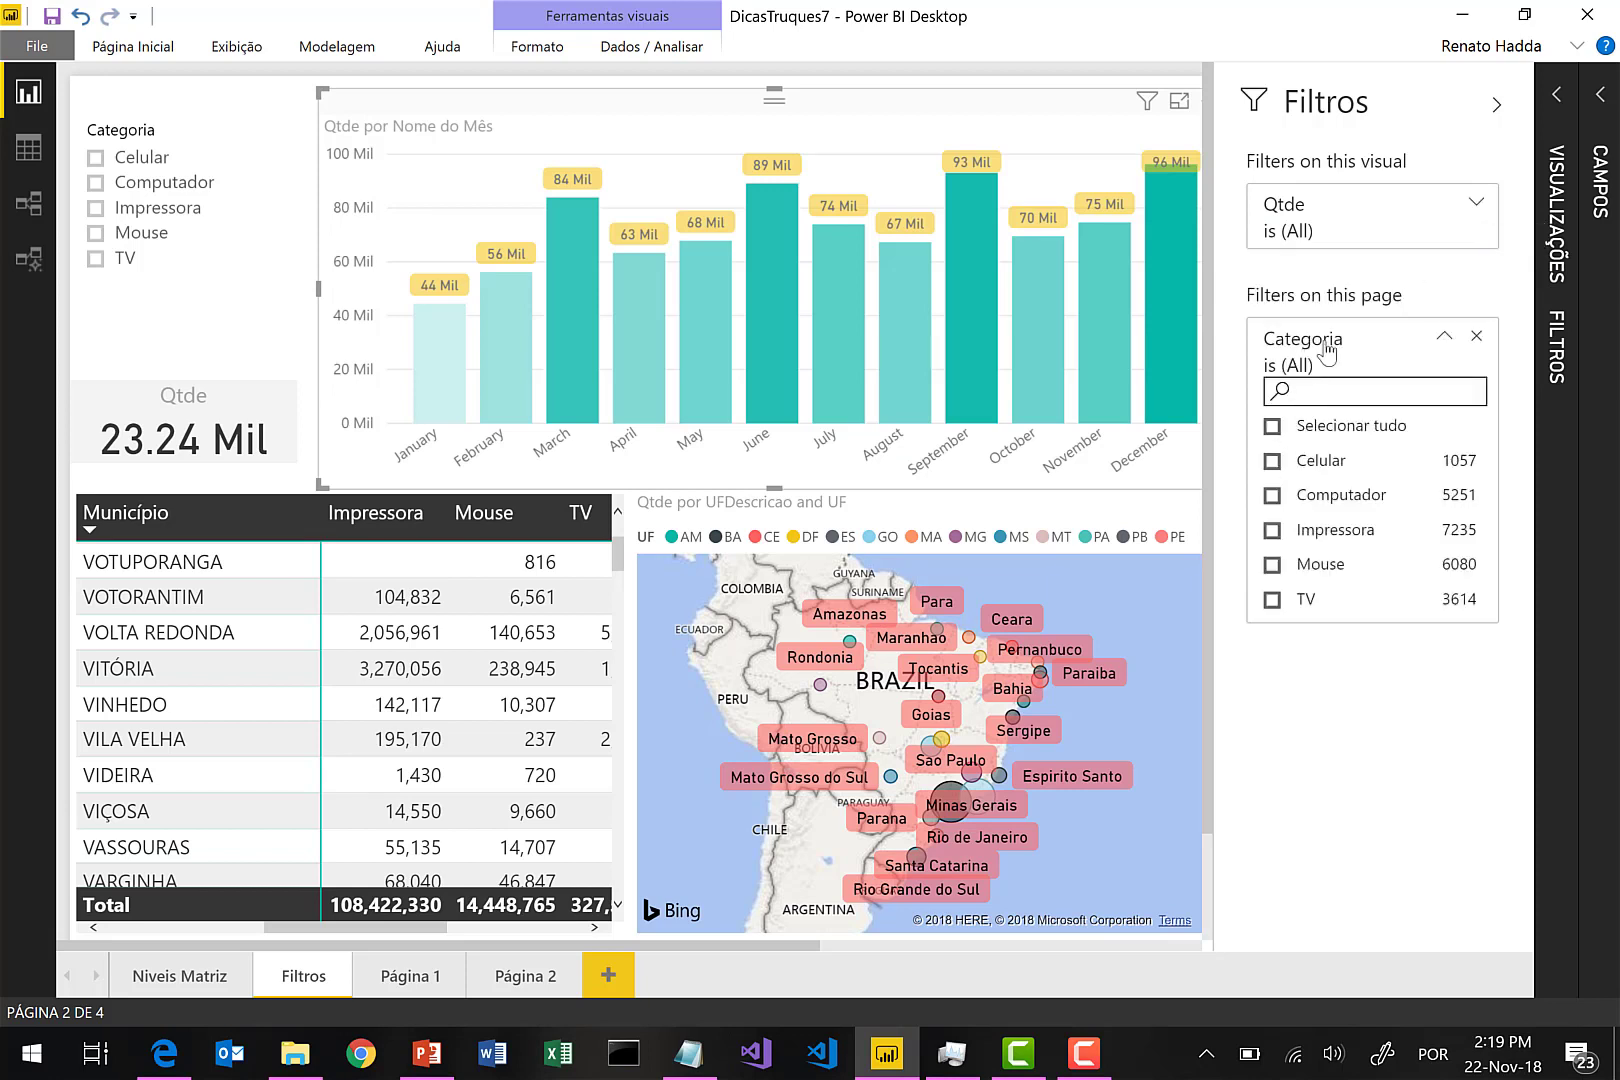
Restrict the page-level Categoria filter to Celular and Computador.
left_click(1273, 462)
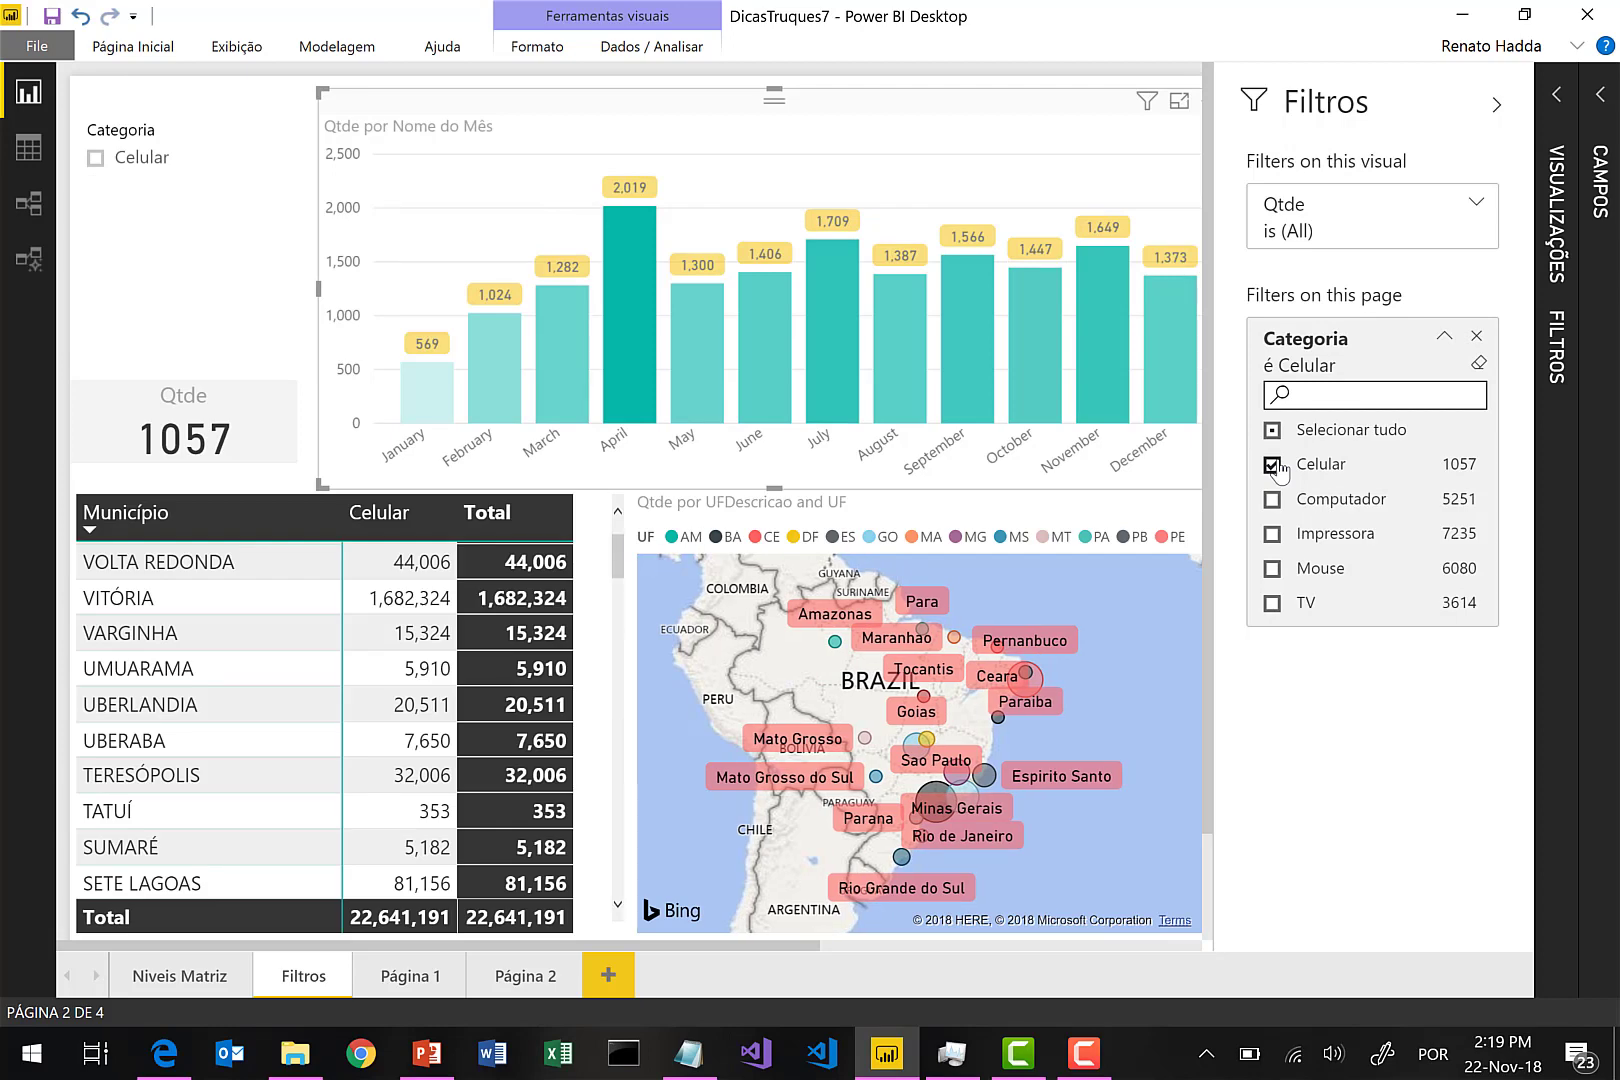
left_click(1274, 499)
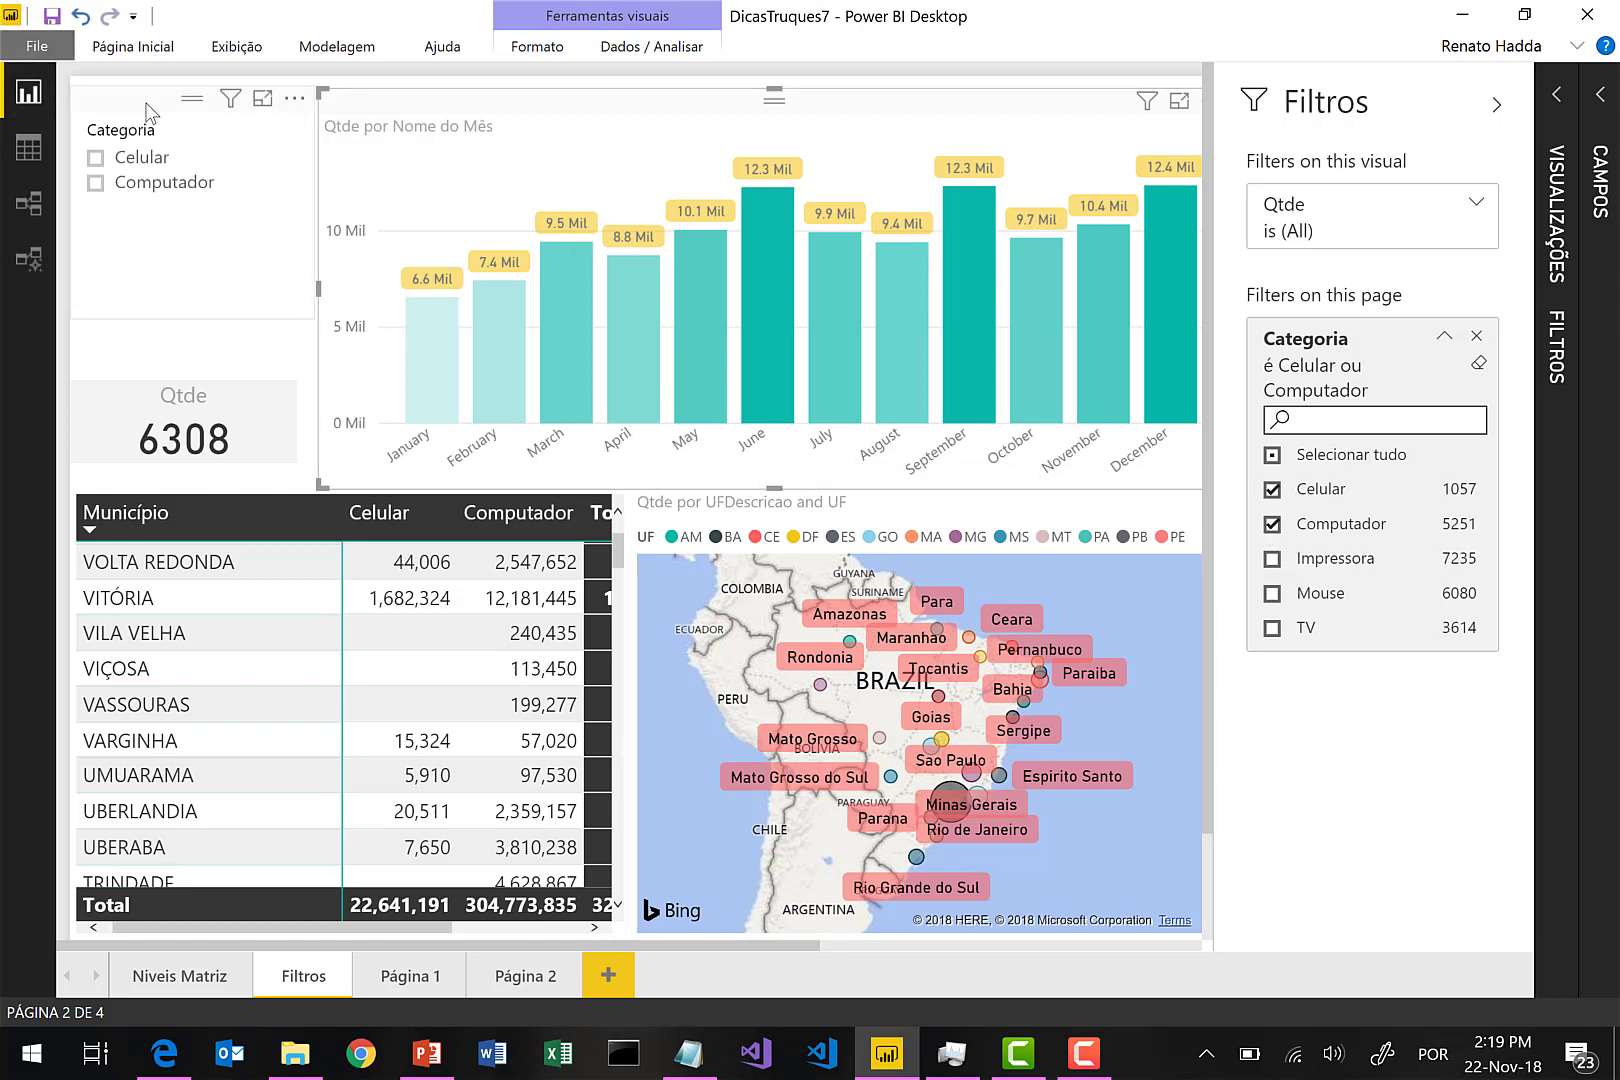
mouse_move(228, 112)
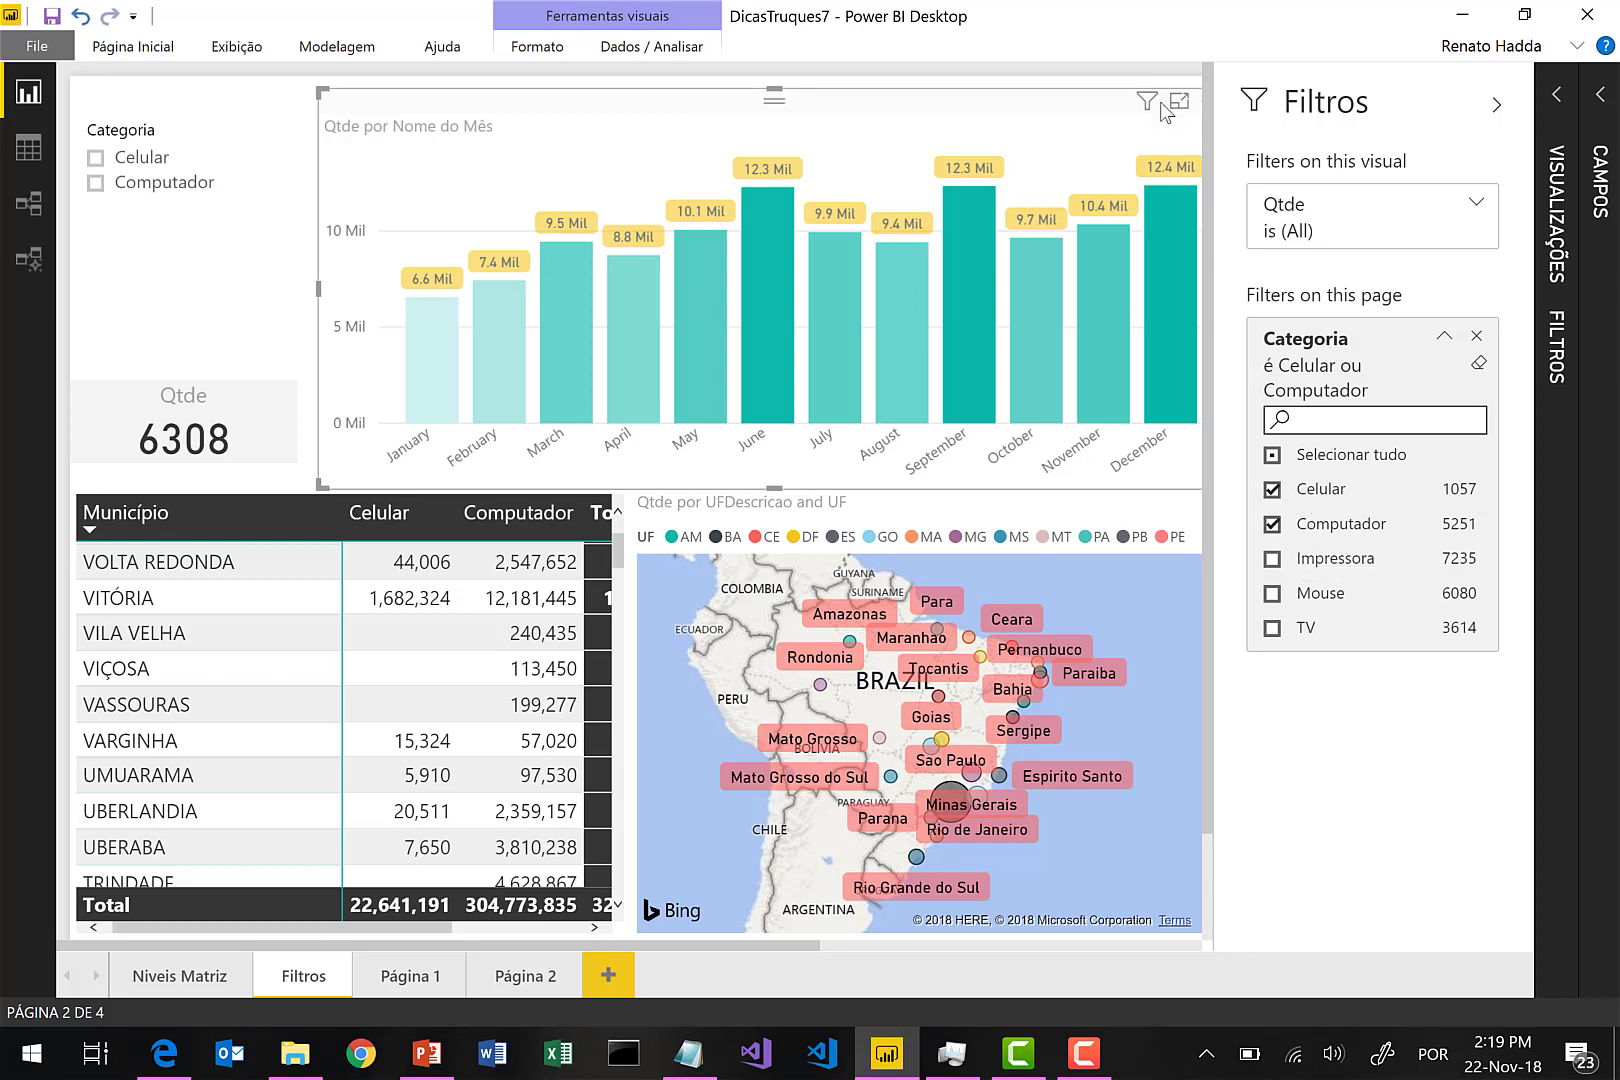
mouse_move(1149, 104)
Copy the Qtde card from the Filtros page onto a new report page.
left_click(206, 371)
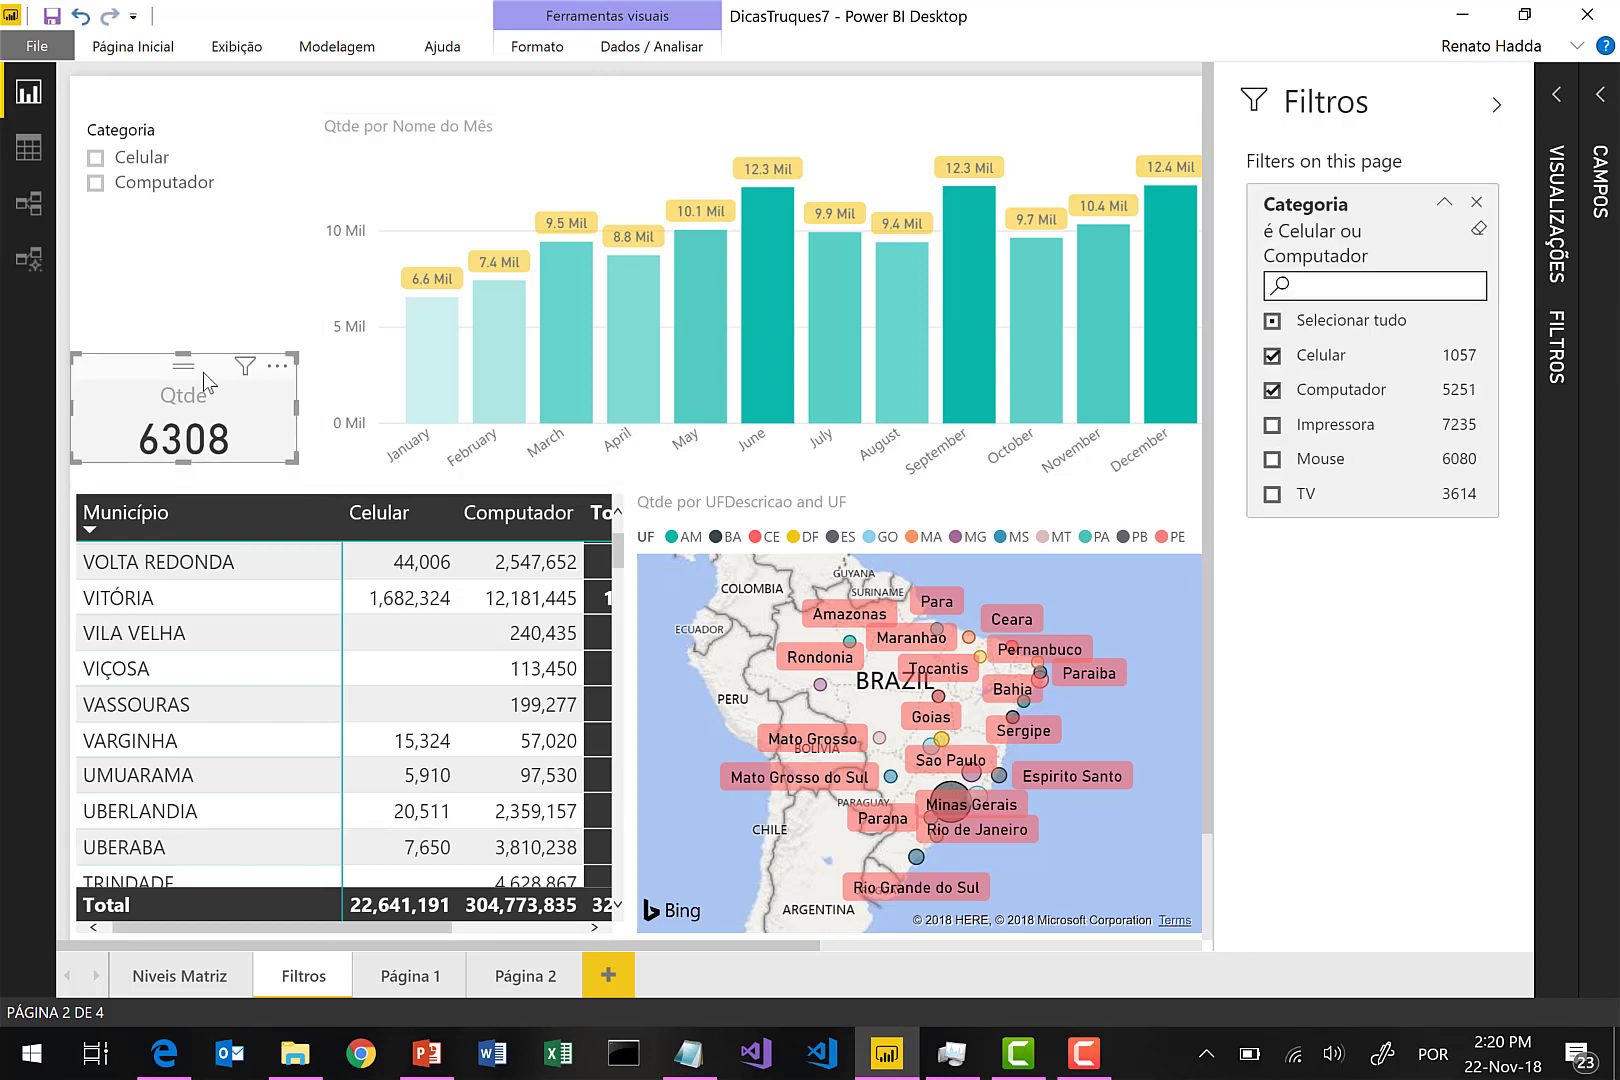
left_click(621, 988)
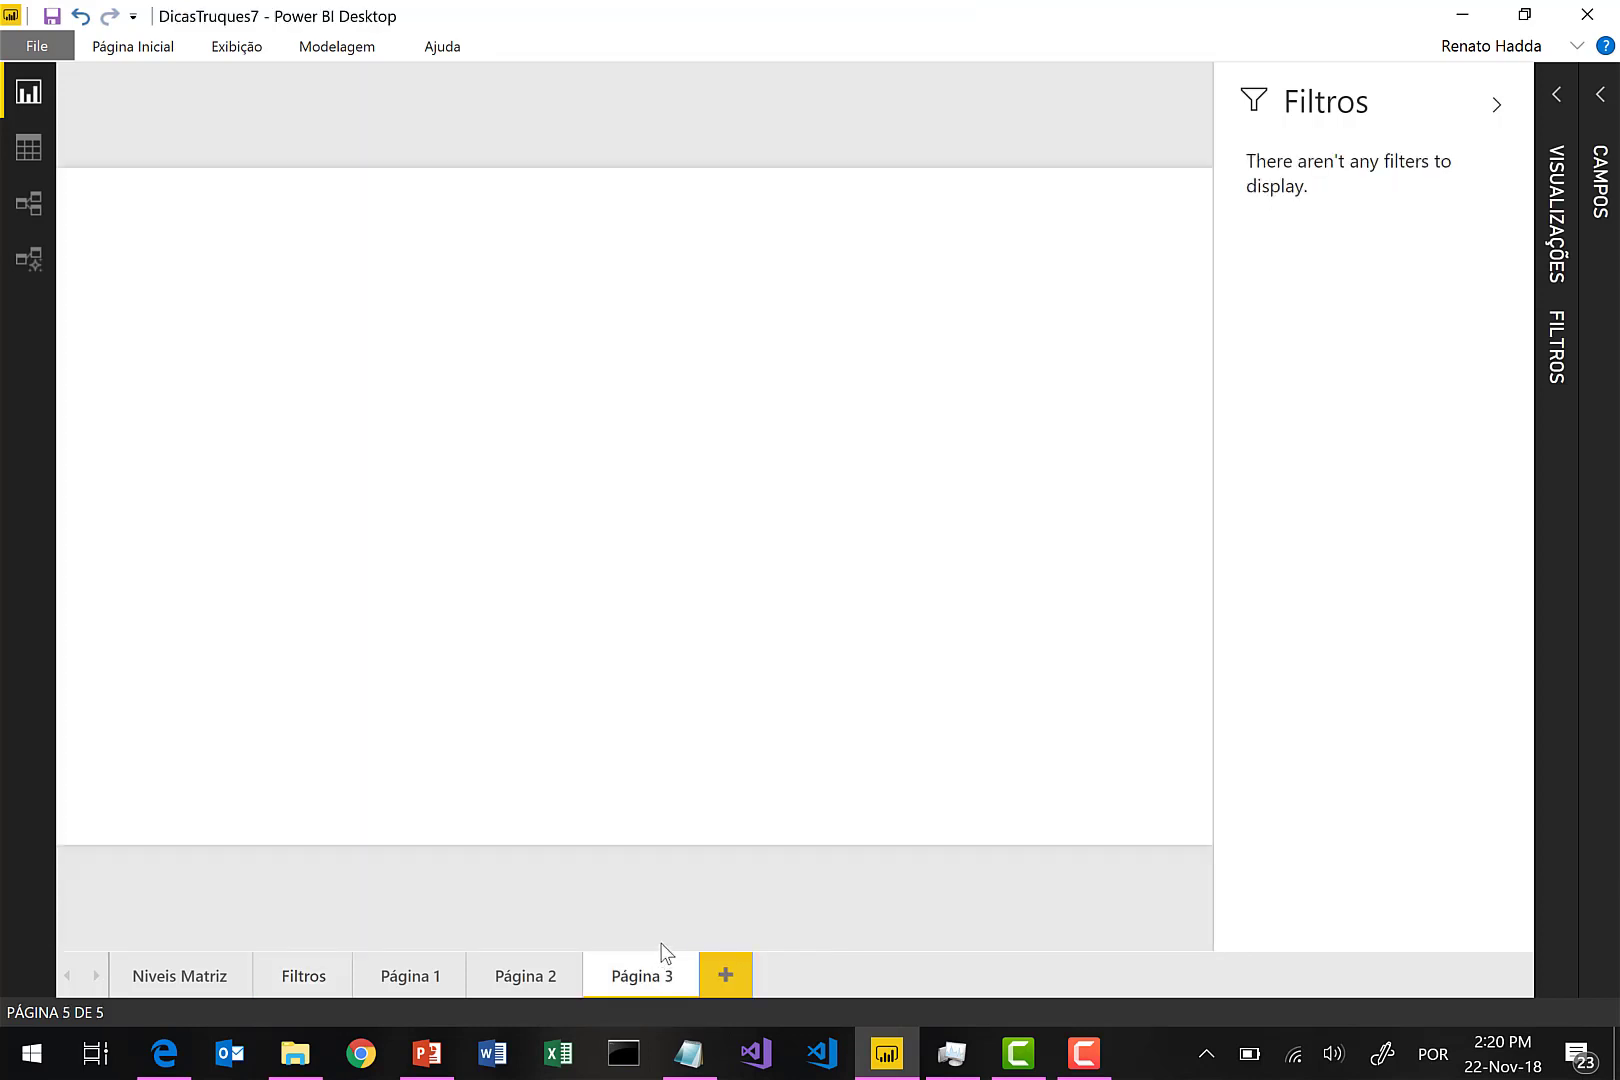
key("ctrl+v")
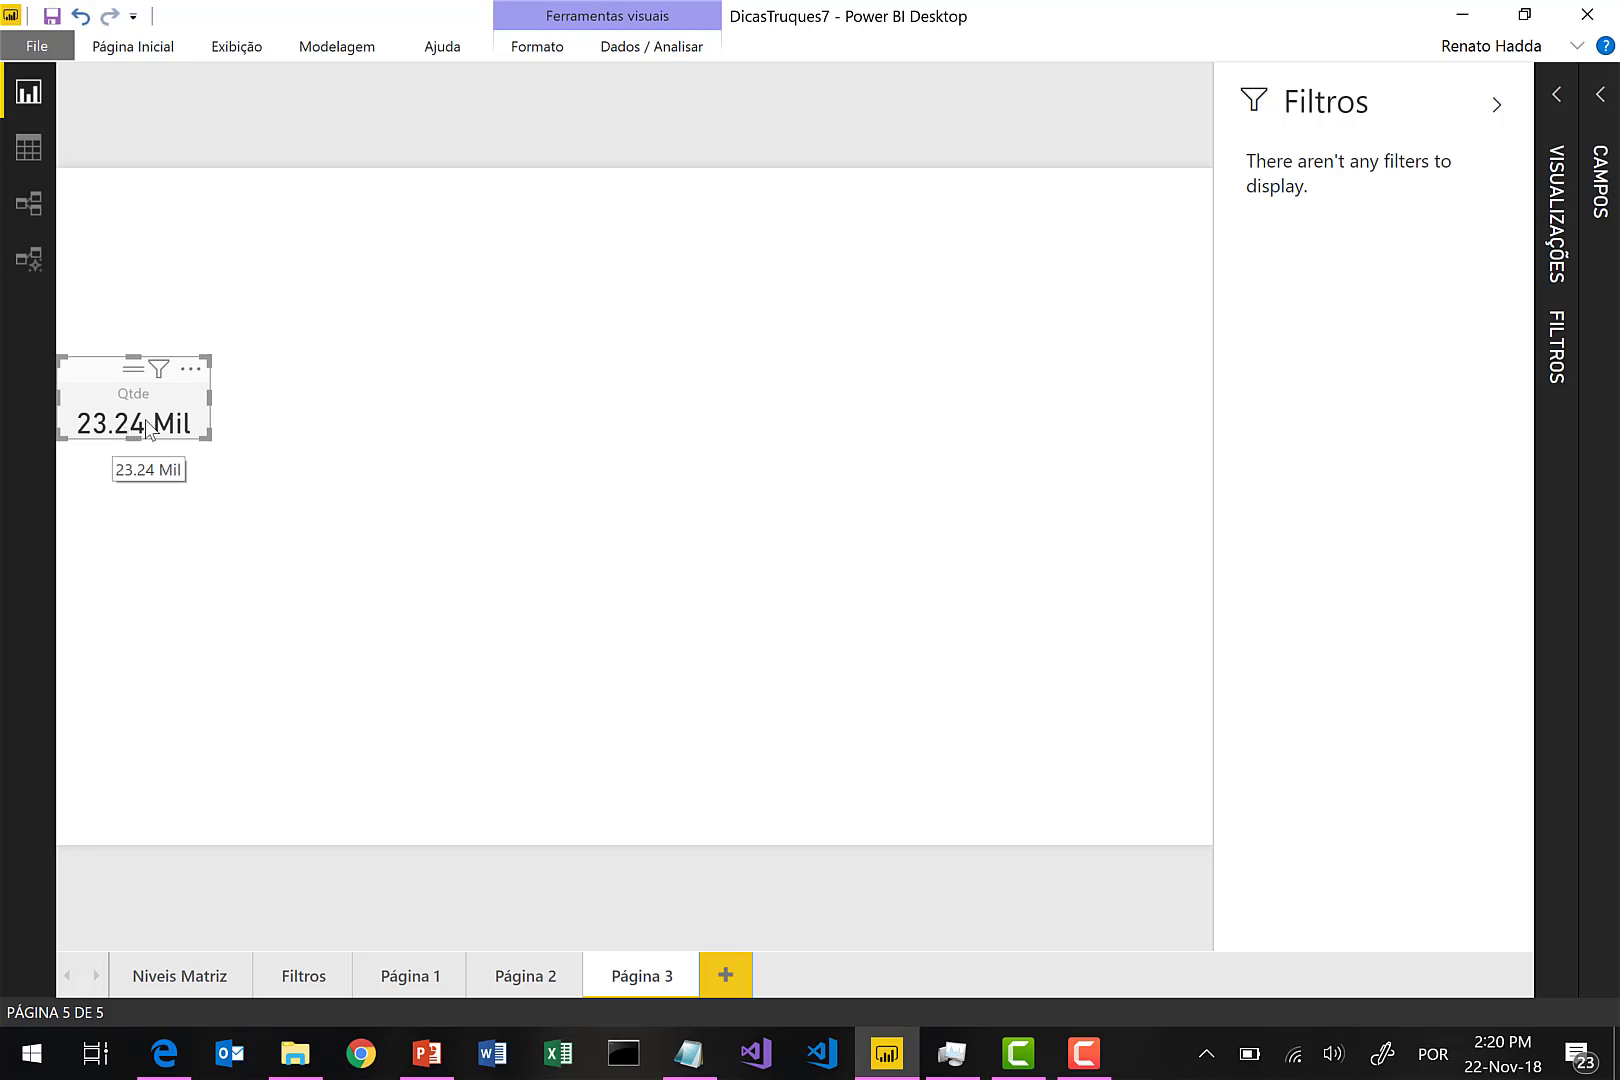
Compare the copied Qtde card with the one on the Filtros page and save the report.
mouse_move(159, 370)
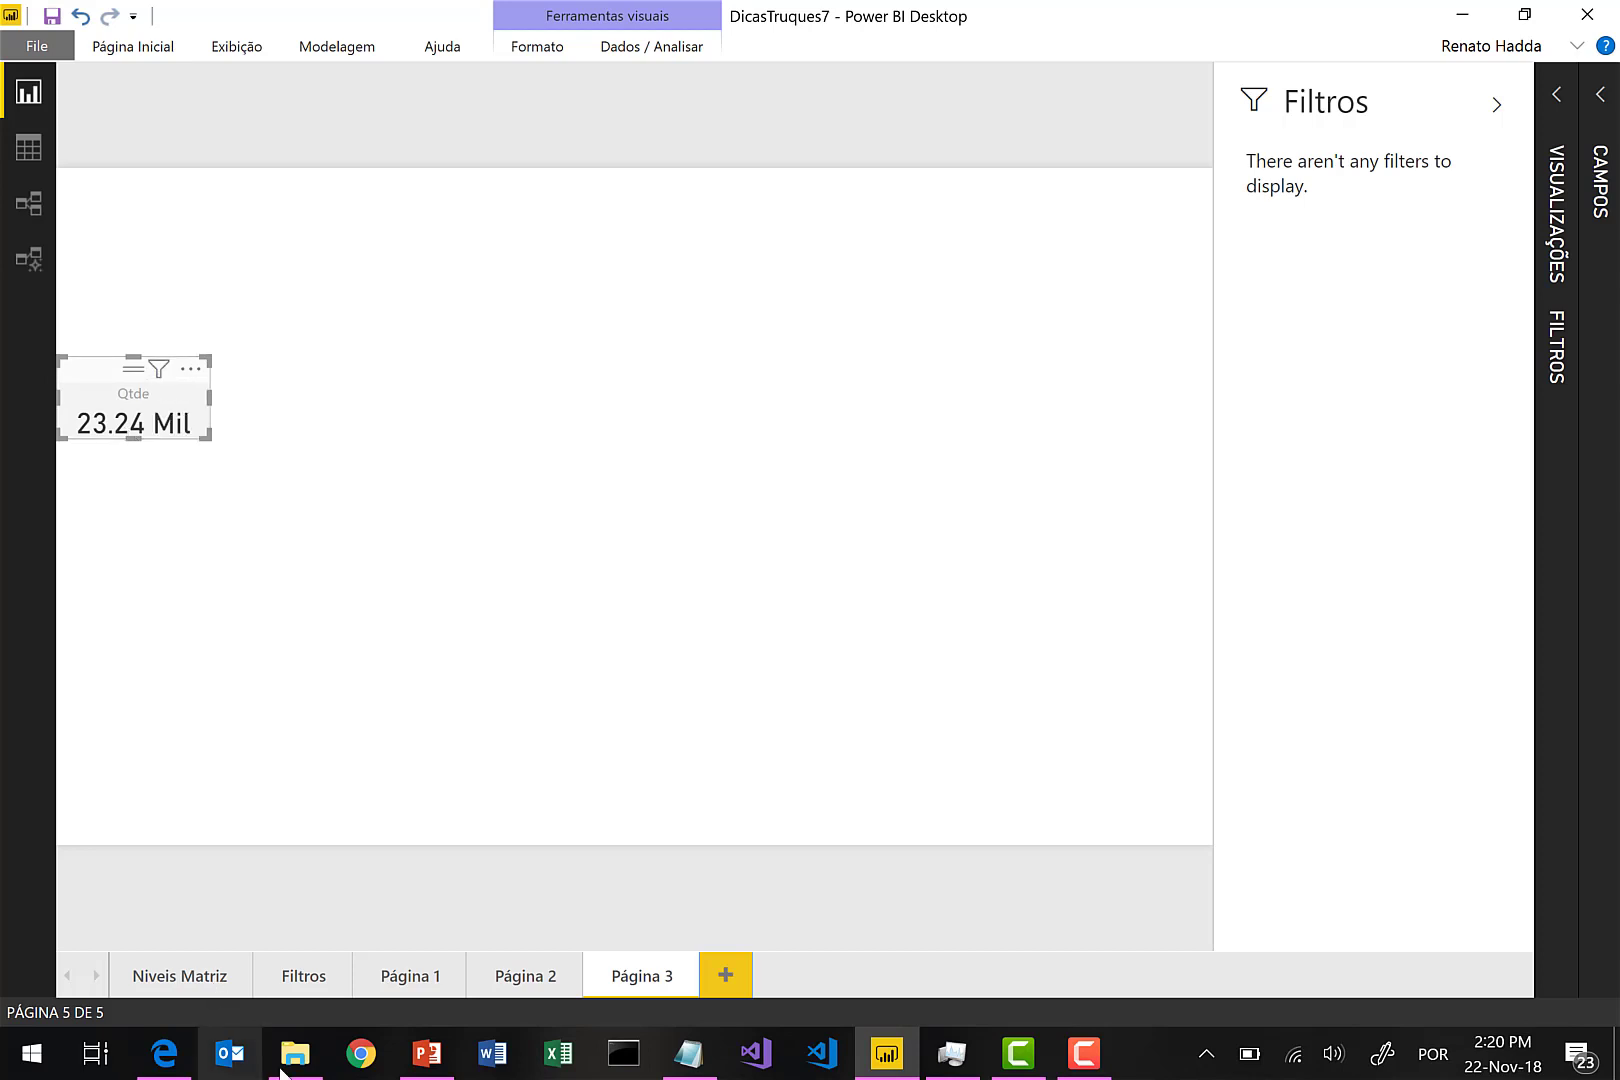
left_click(308, 963)
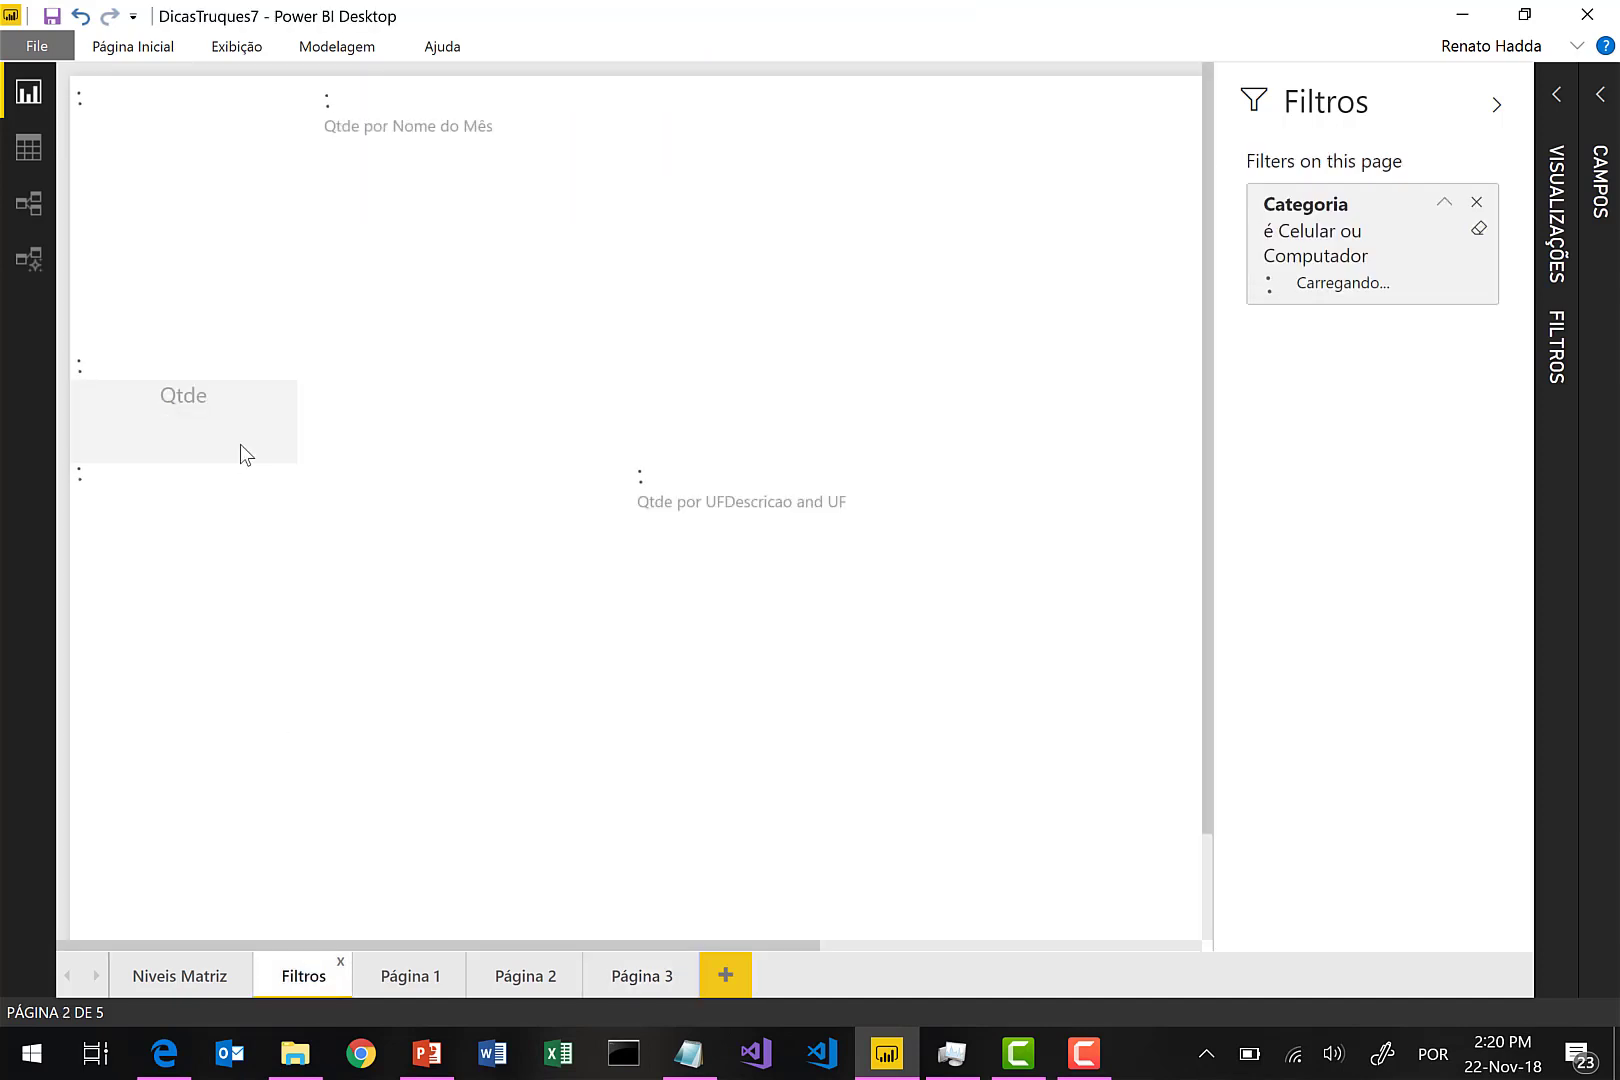
mouse_move(246, 378)
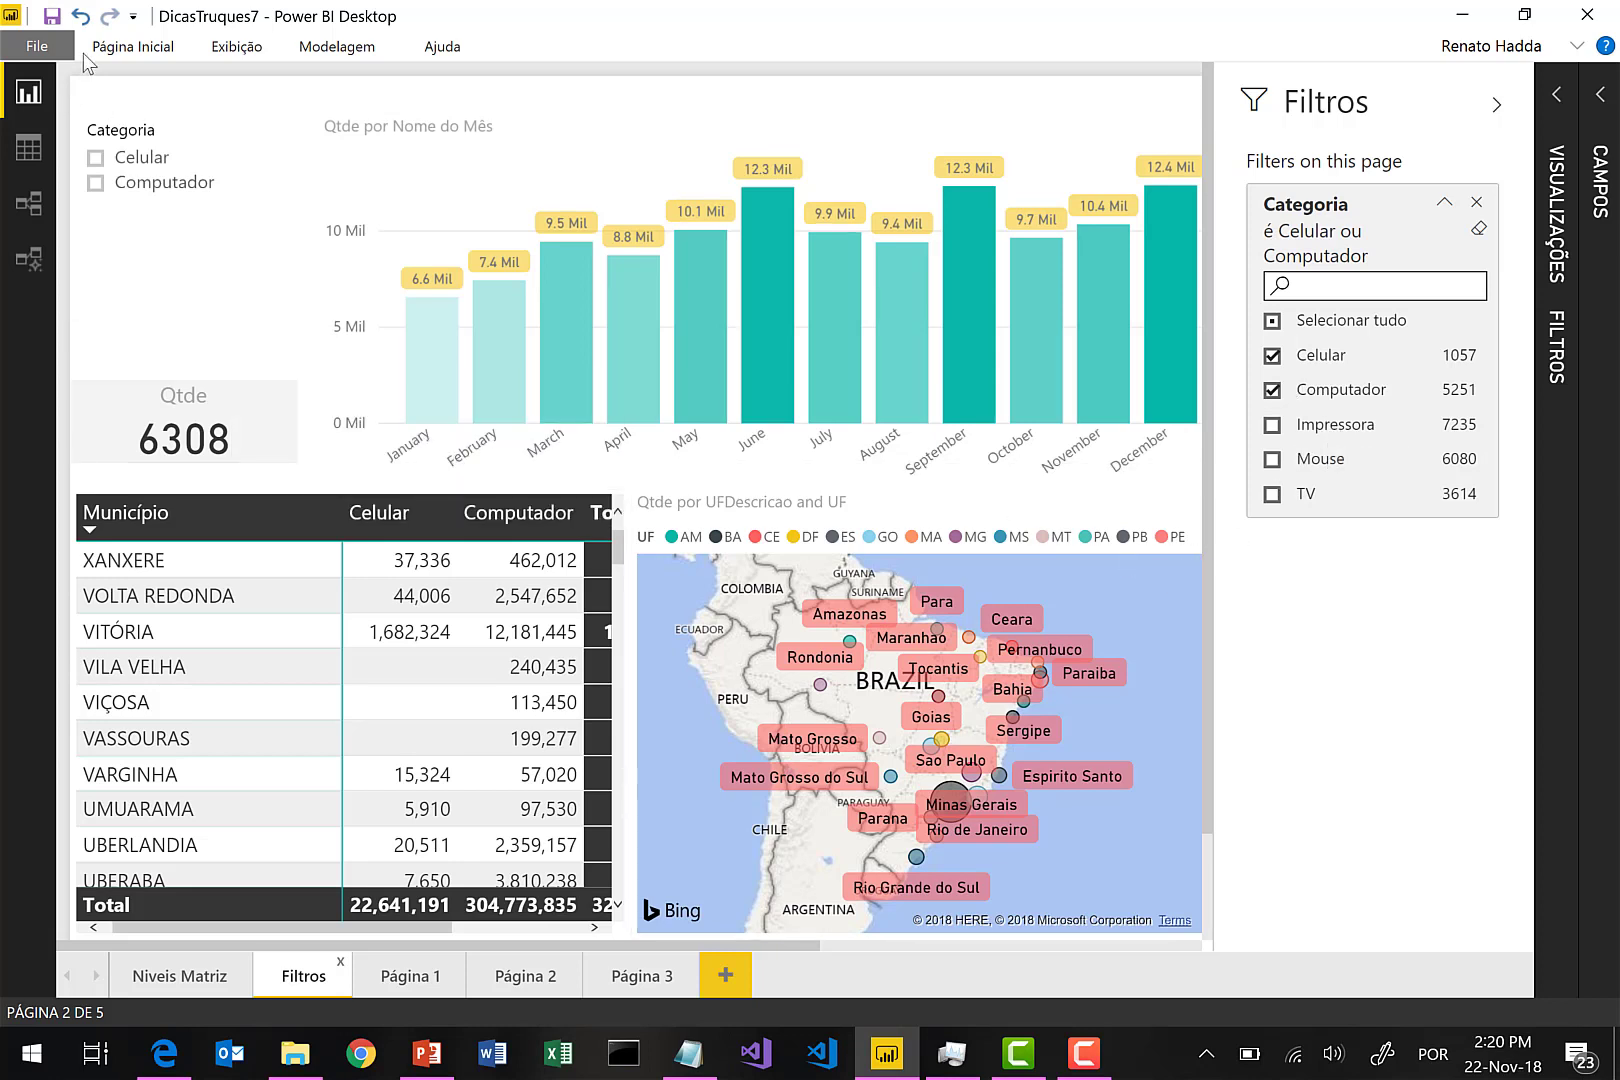
left_click(51, 17)
Delete Página 3 from the report and return to the Filtros page.
left_click(690, 975)
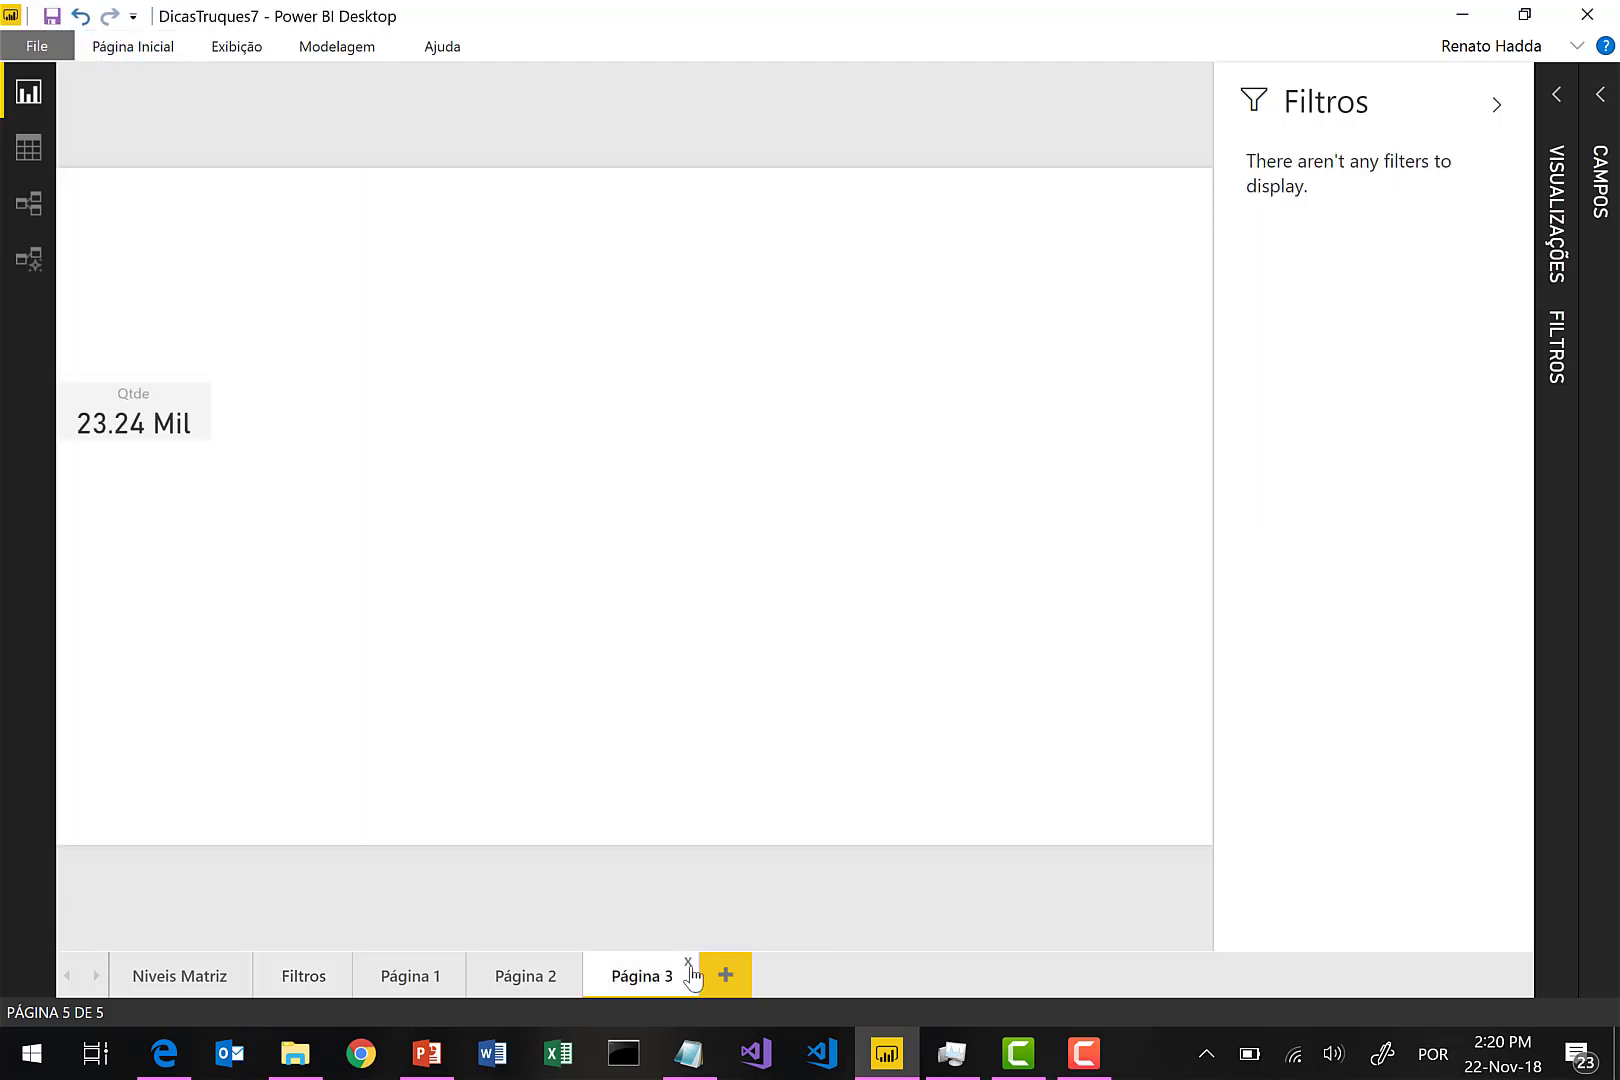
left_click(689, 963)
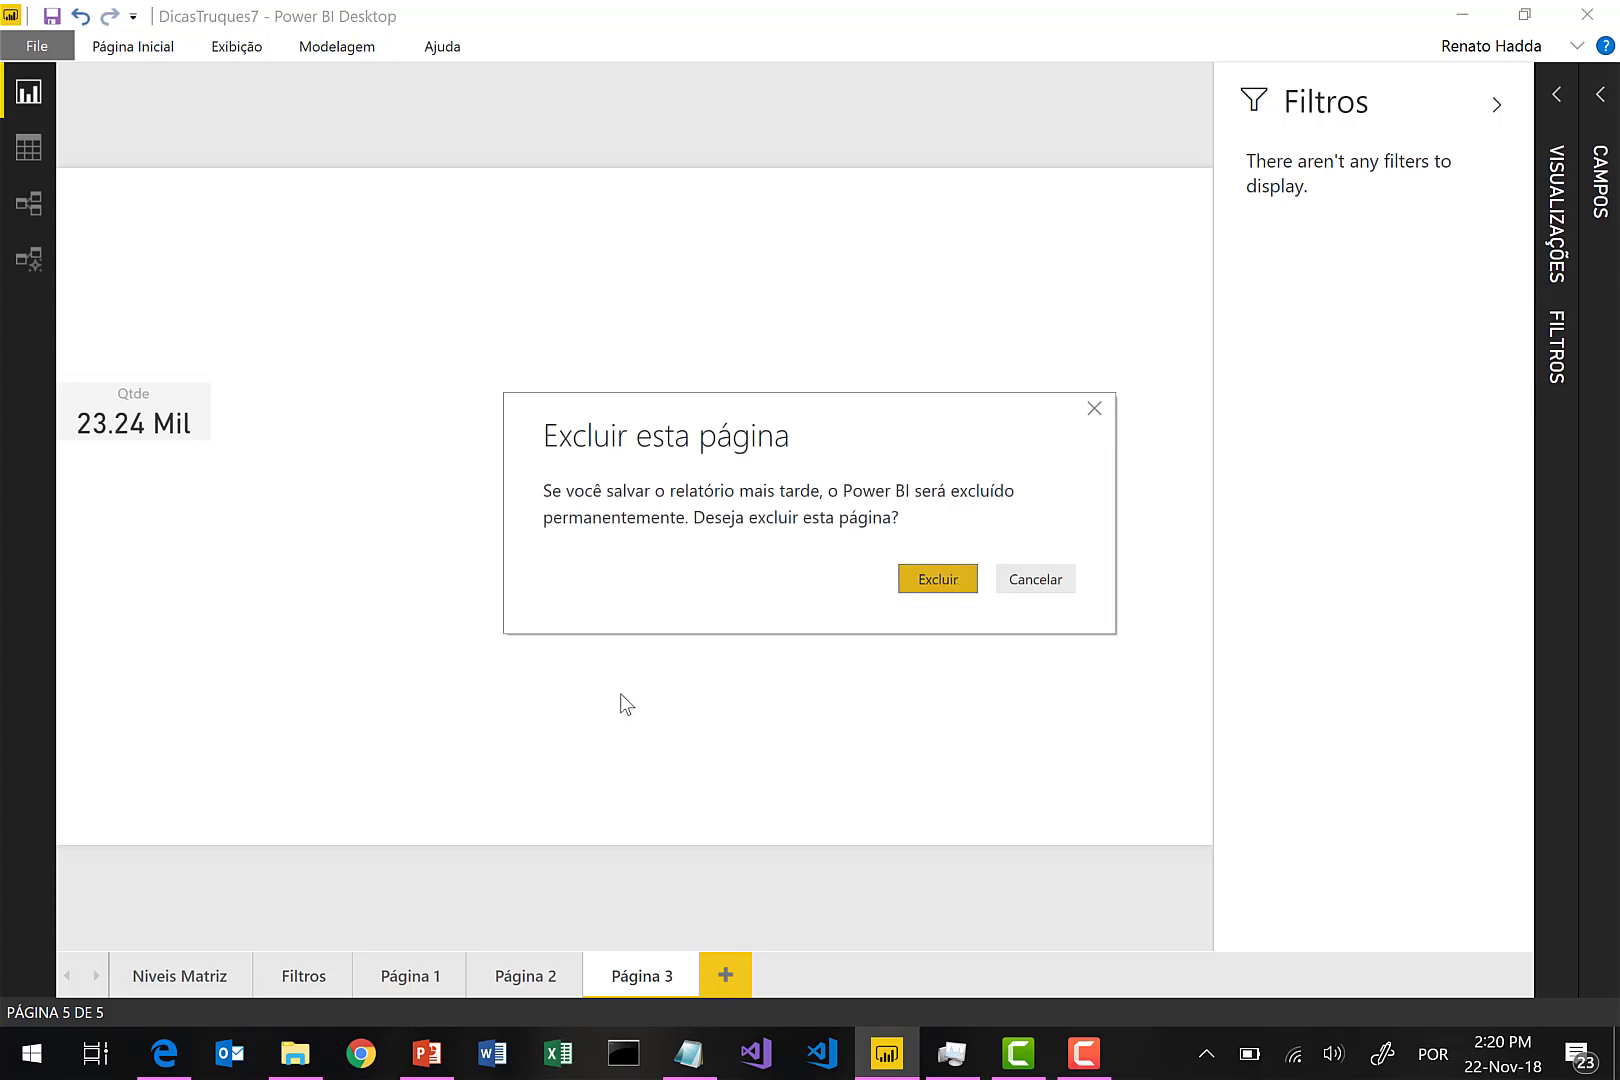
key("Return")
left_click(318, 980)
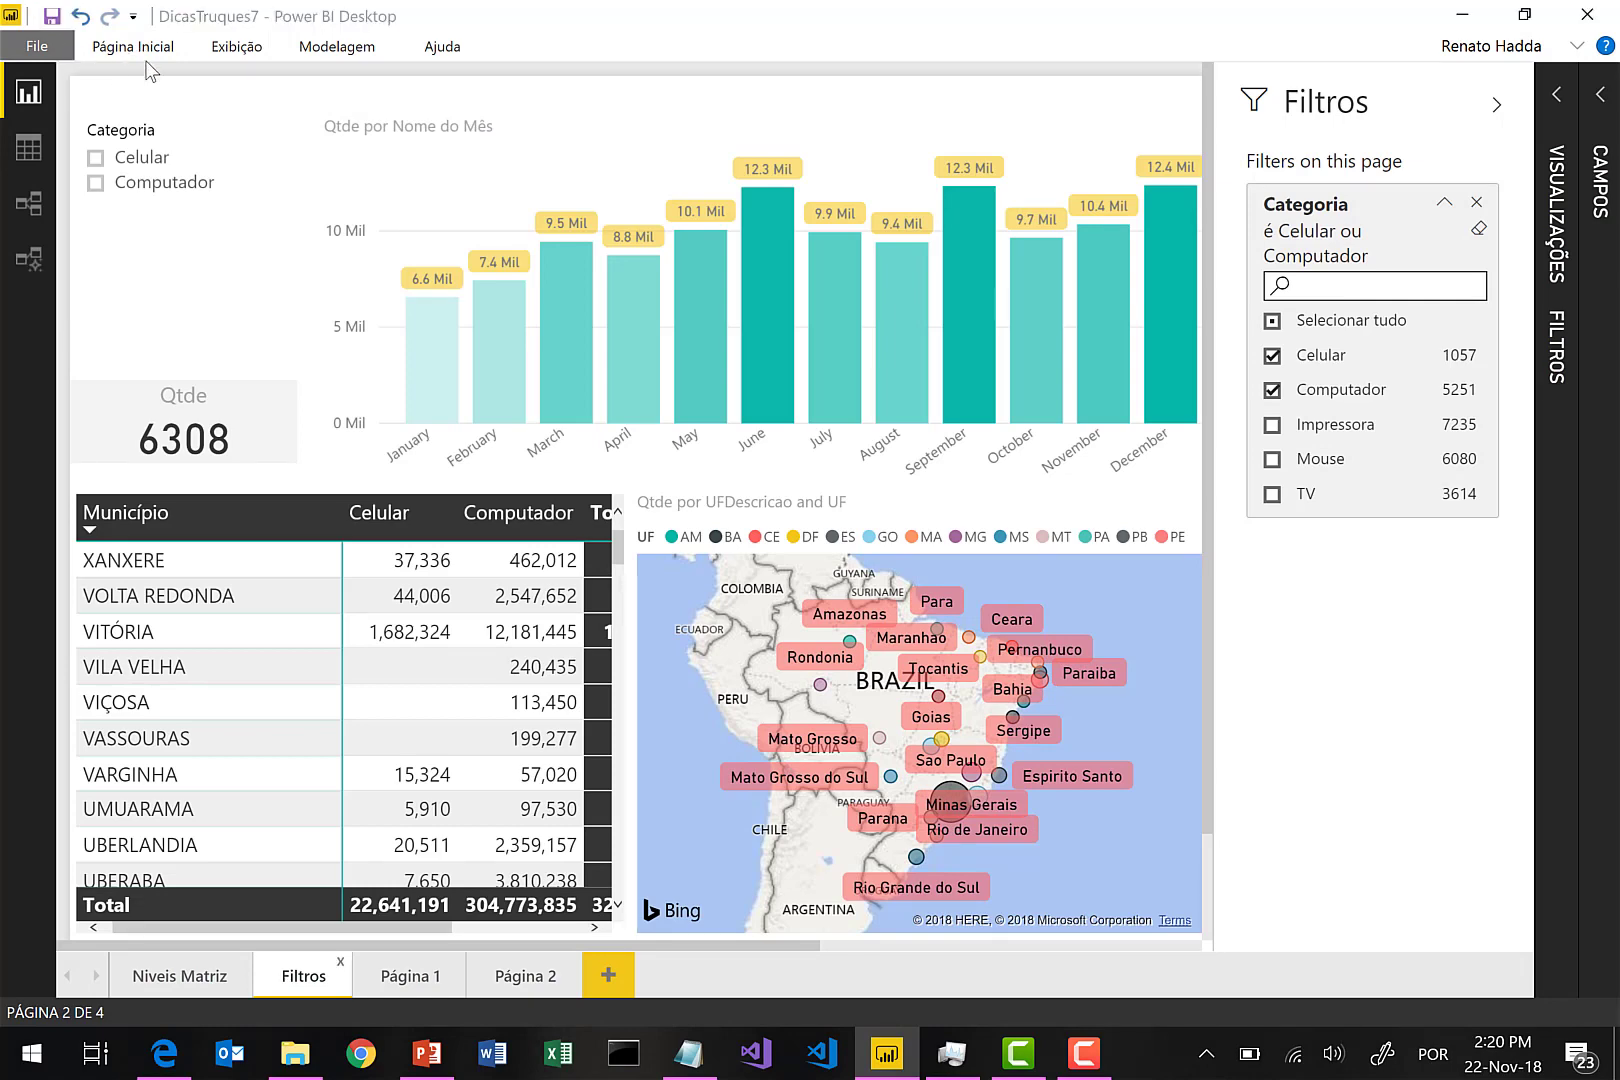
Publish the report to the DicasTruques workspace, replacing the existing DicasTruques7 dataset.
left_click(142, 55)
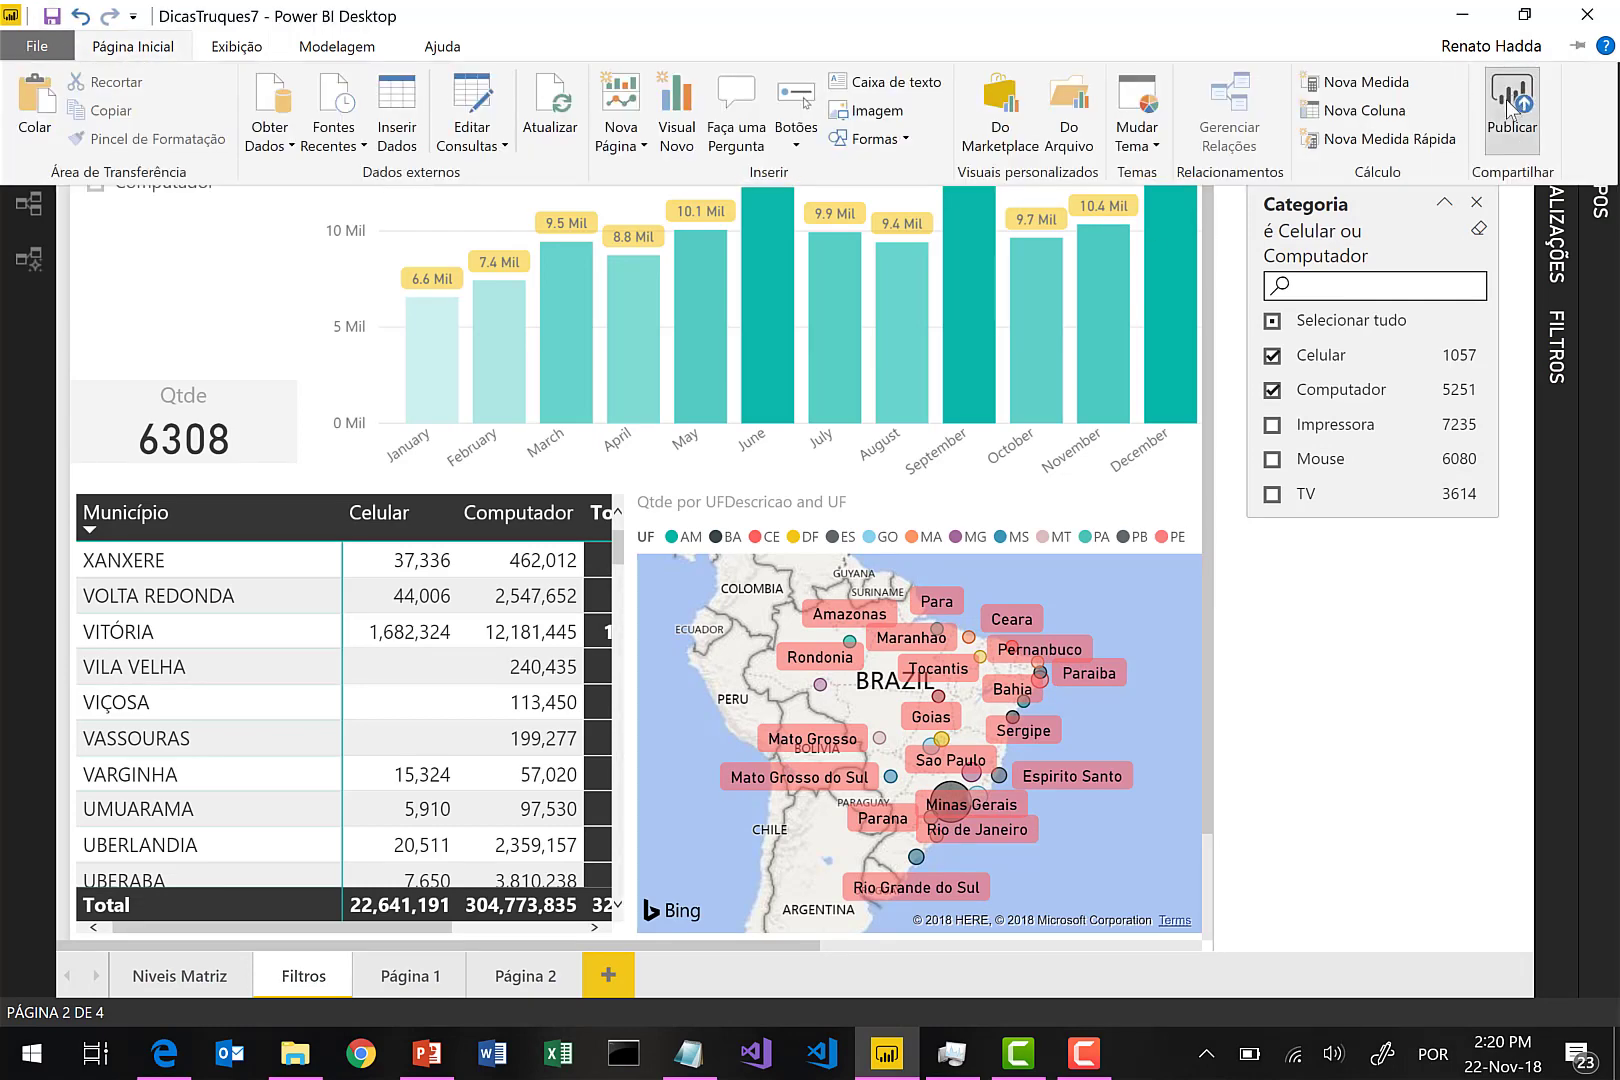
left_click(670, 578)
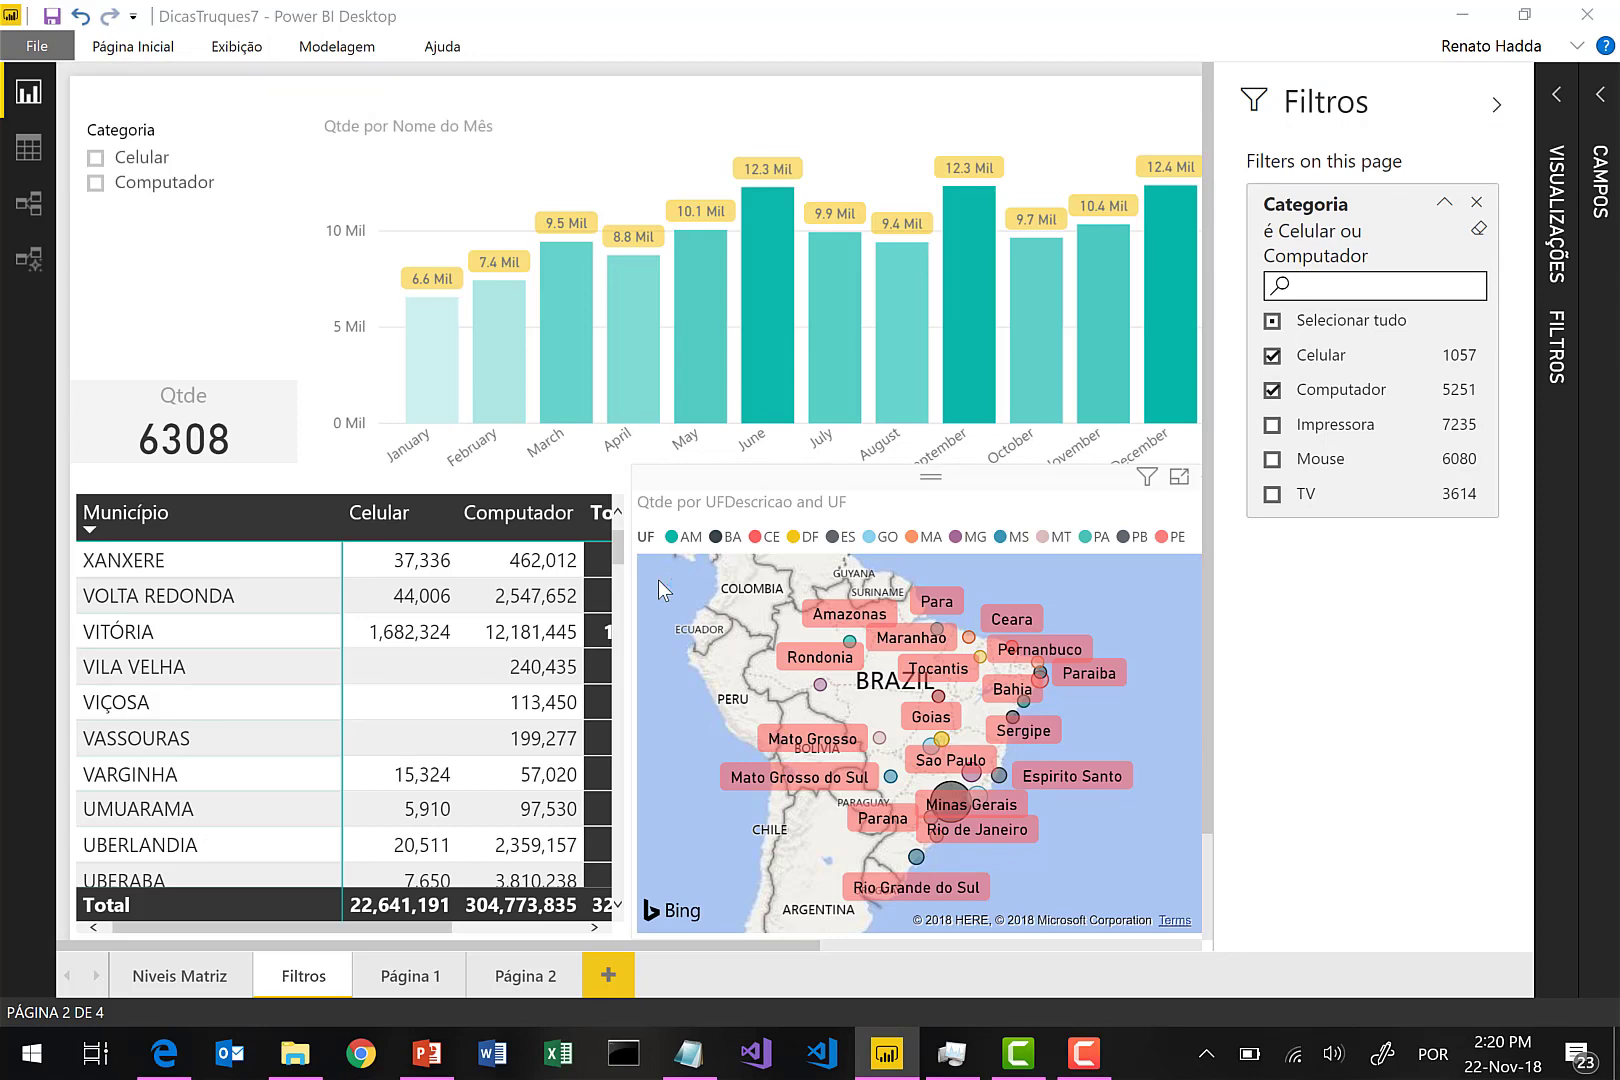
left_click(587, 556)
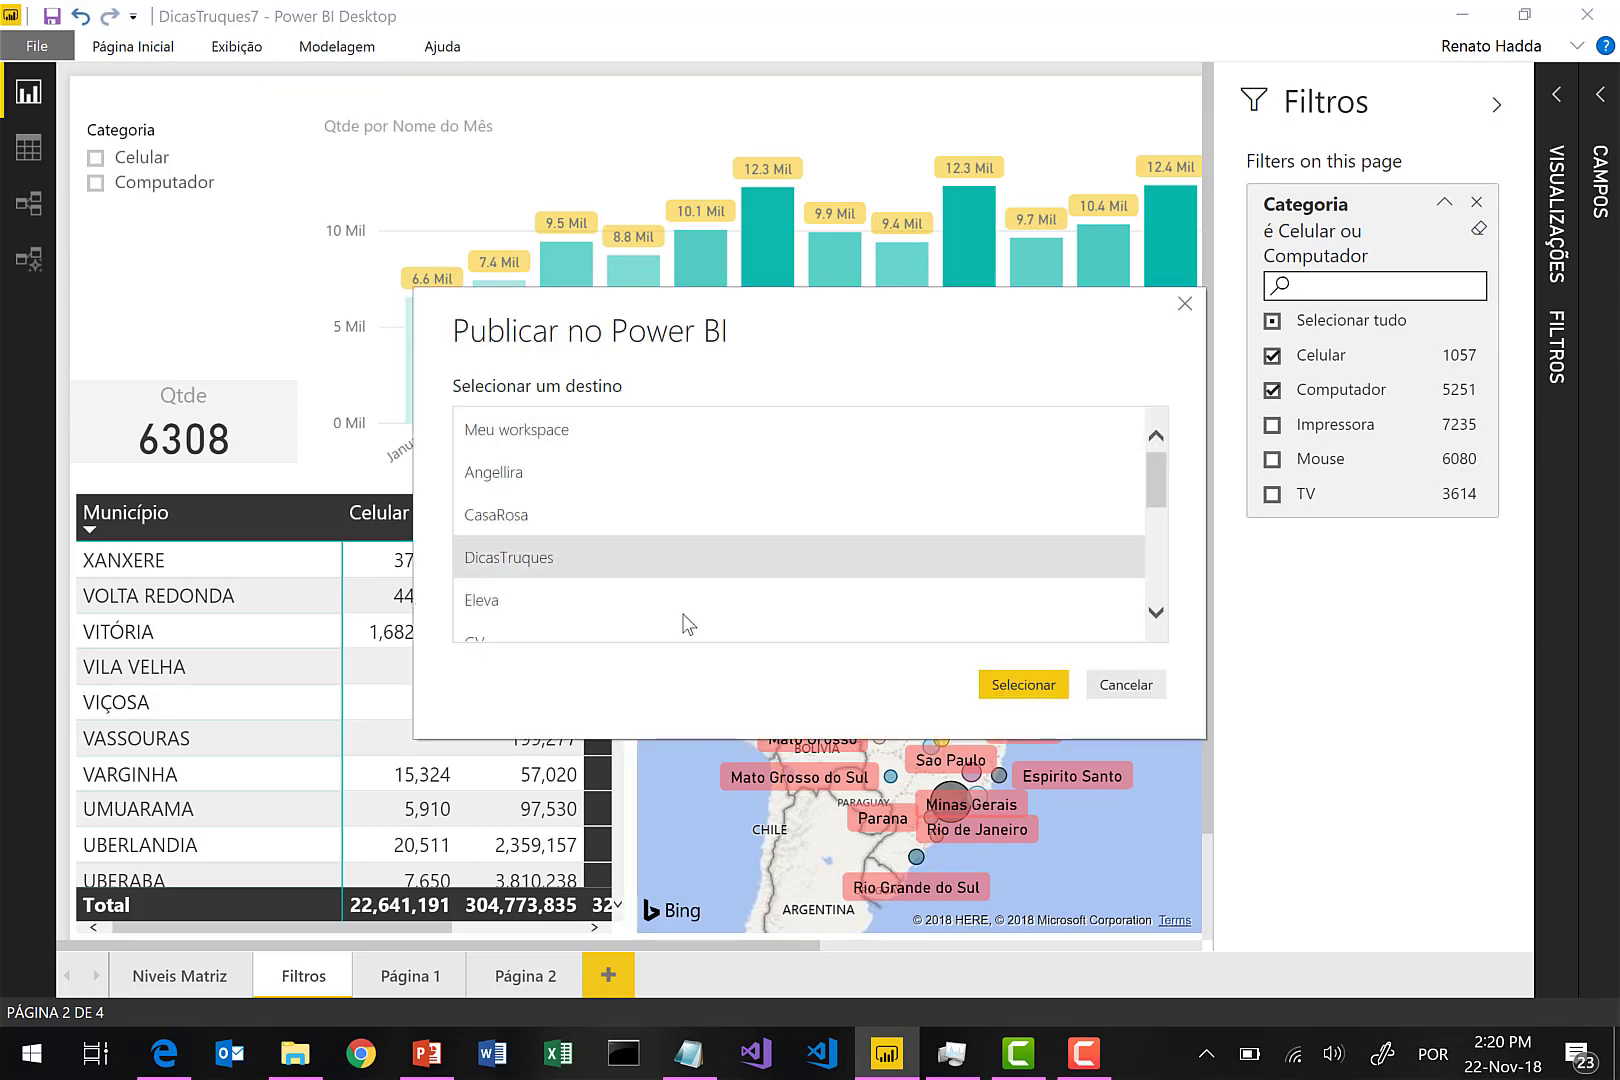
left_click(1012, 684)
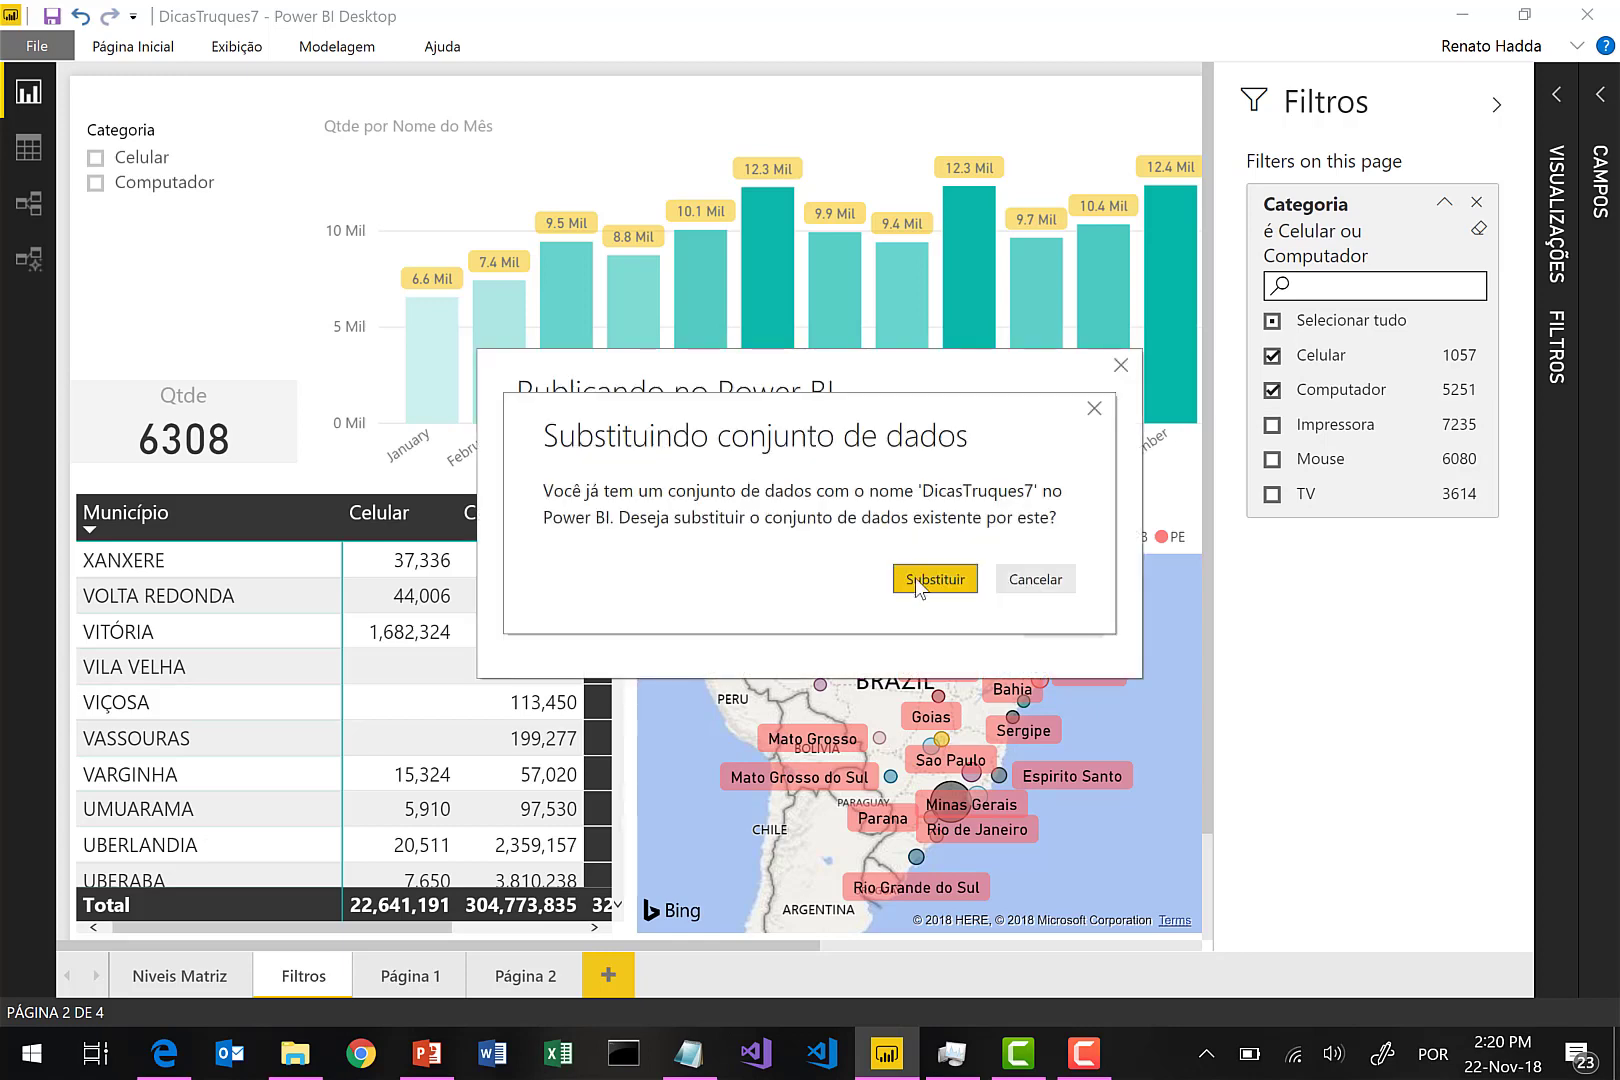
left_click(915, 578)
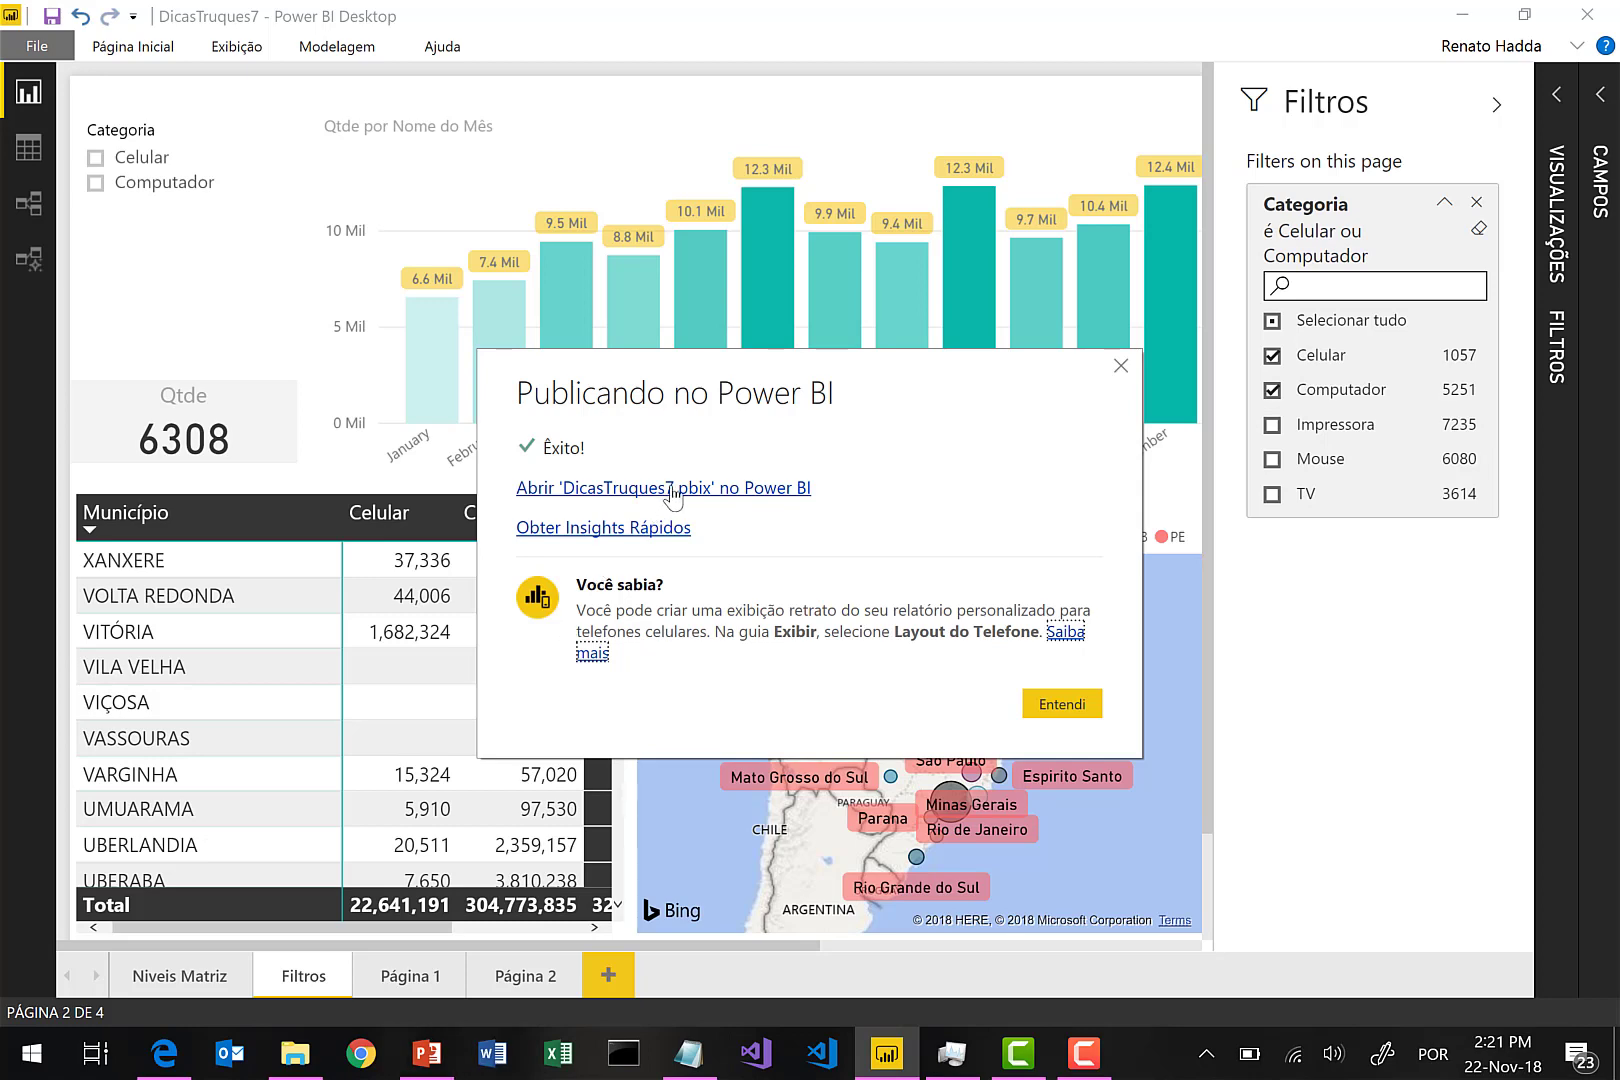
left_click(1070, 706)
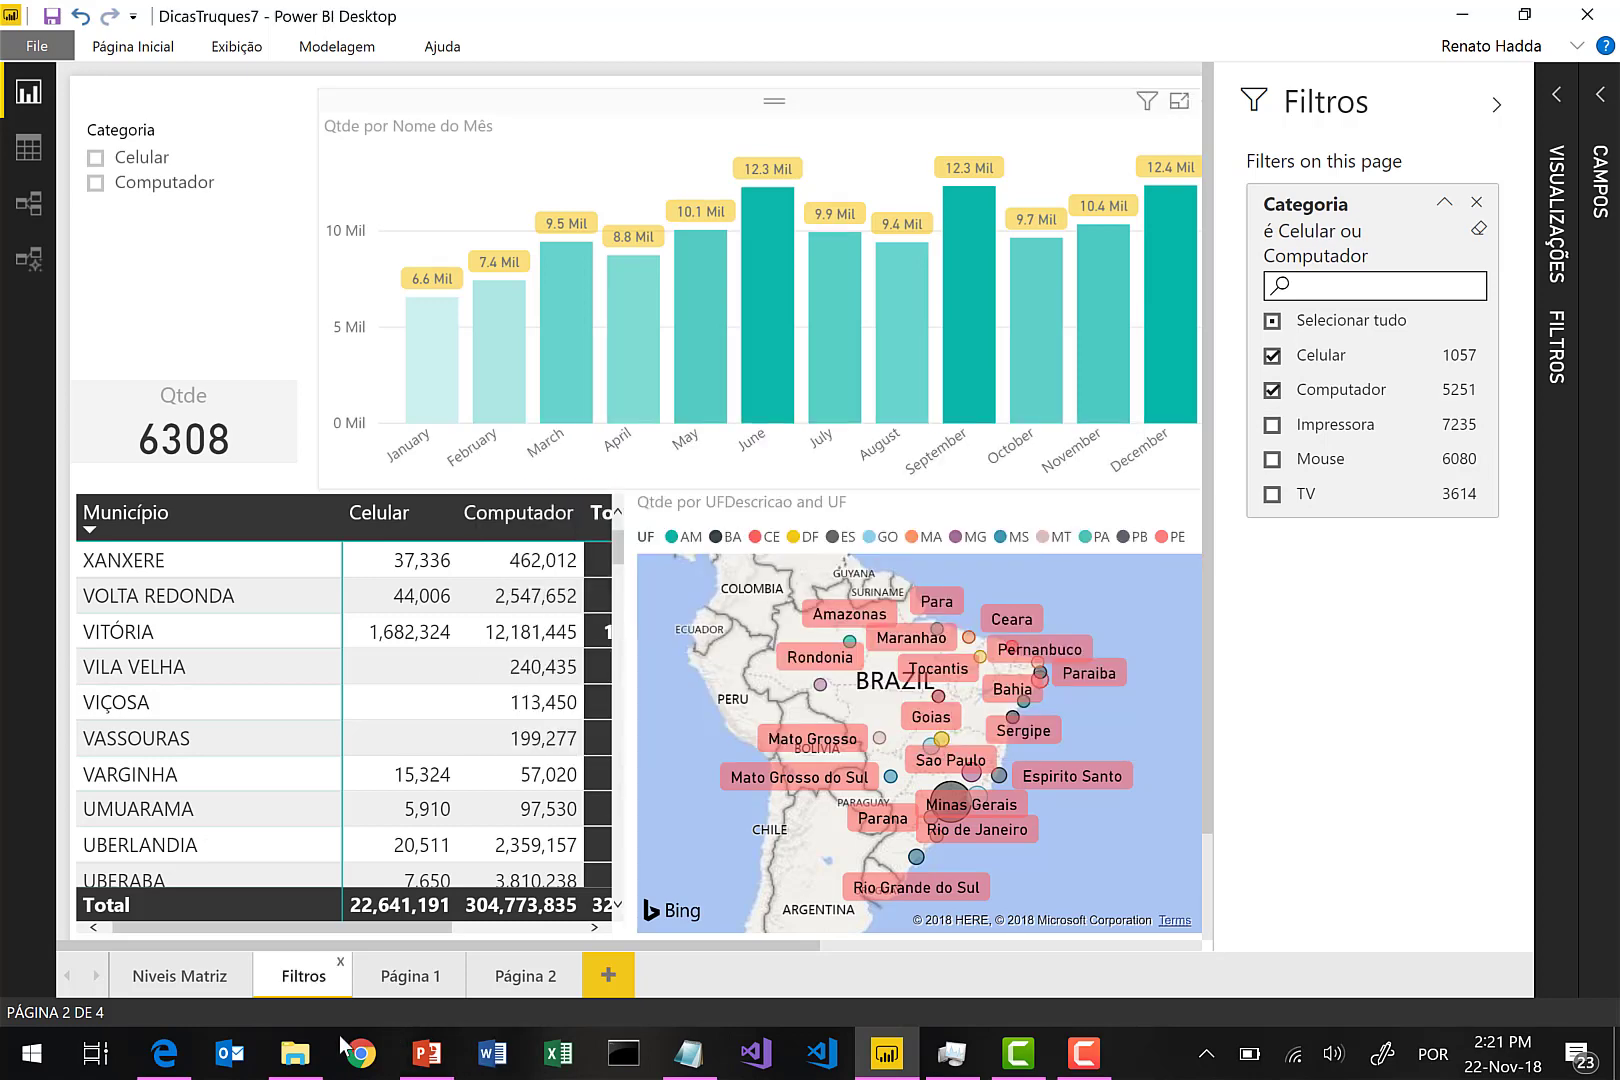
Switch to the Power BI service in Edge, open the DicasTruques7 report and expand the page's Categoria filter in the Filtros pane.
left_click(155, 1062)
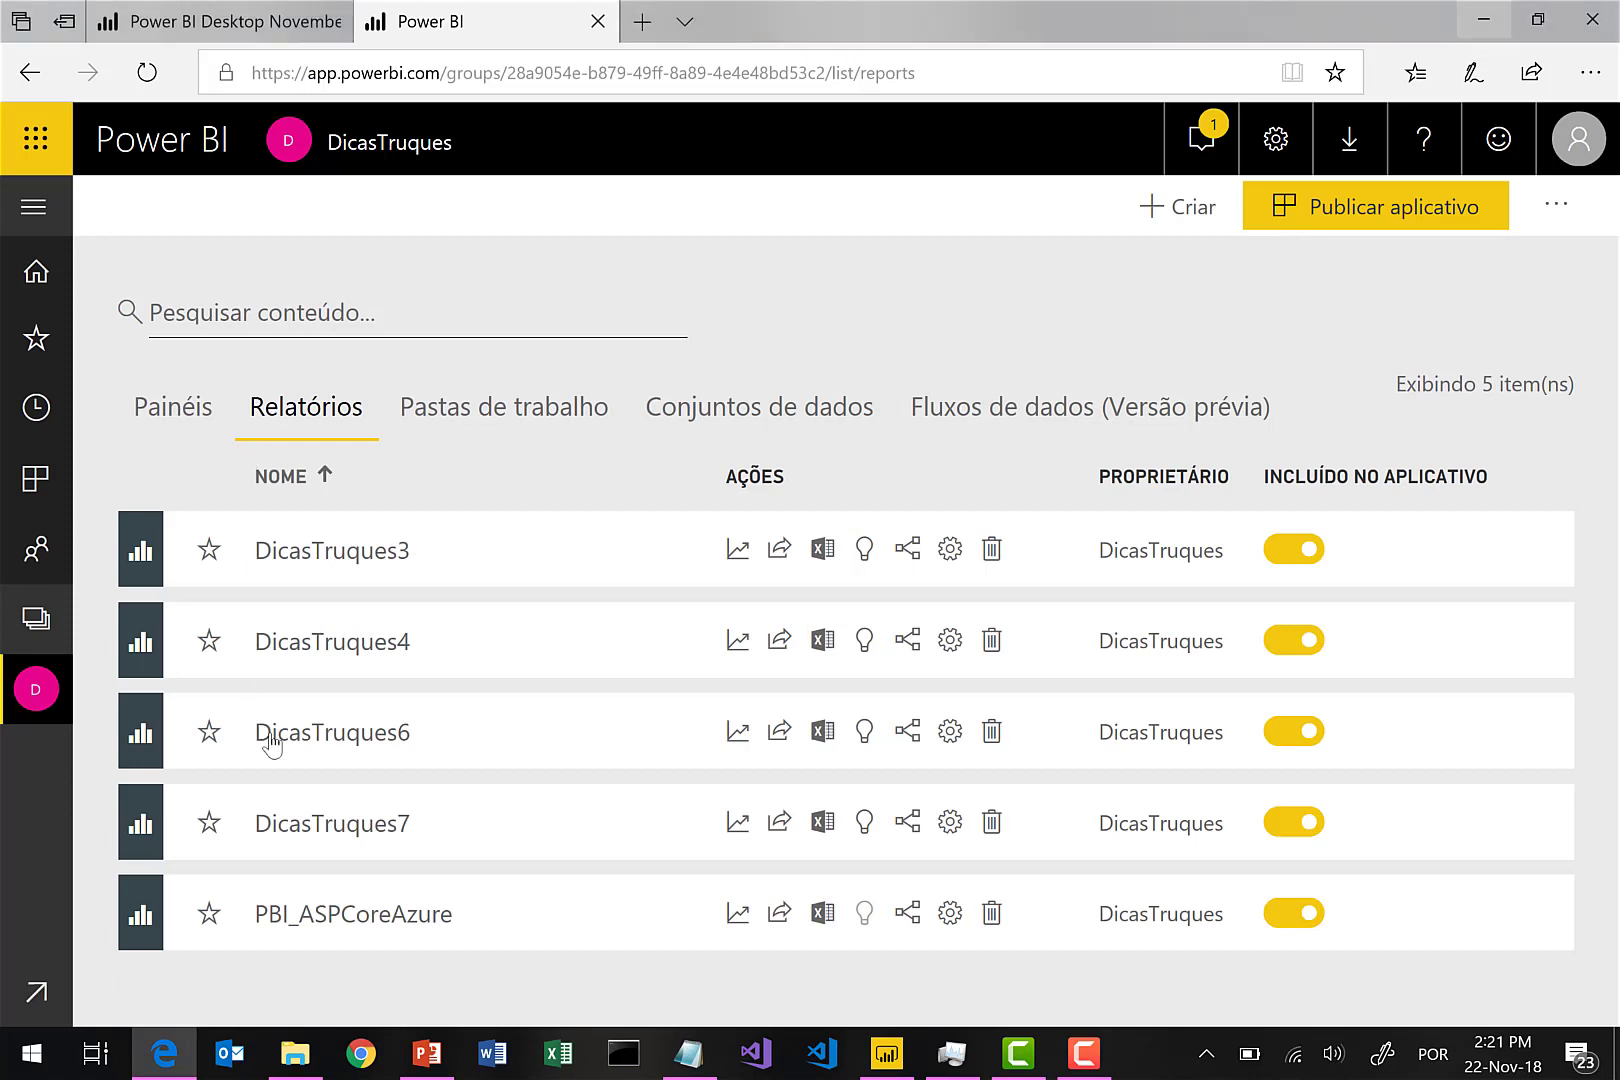
left_click(336, 826)
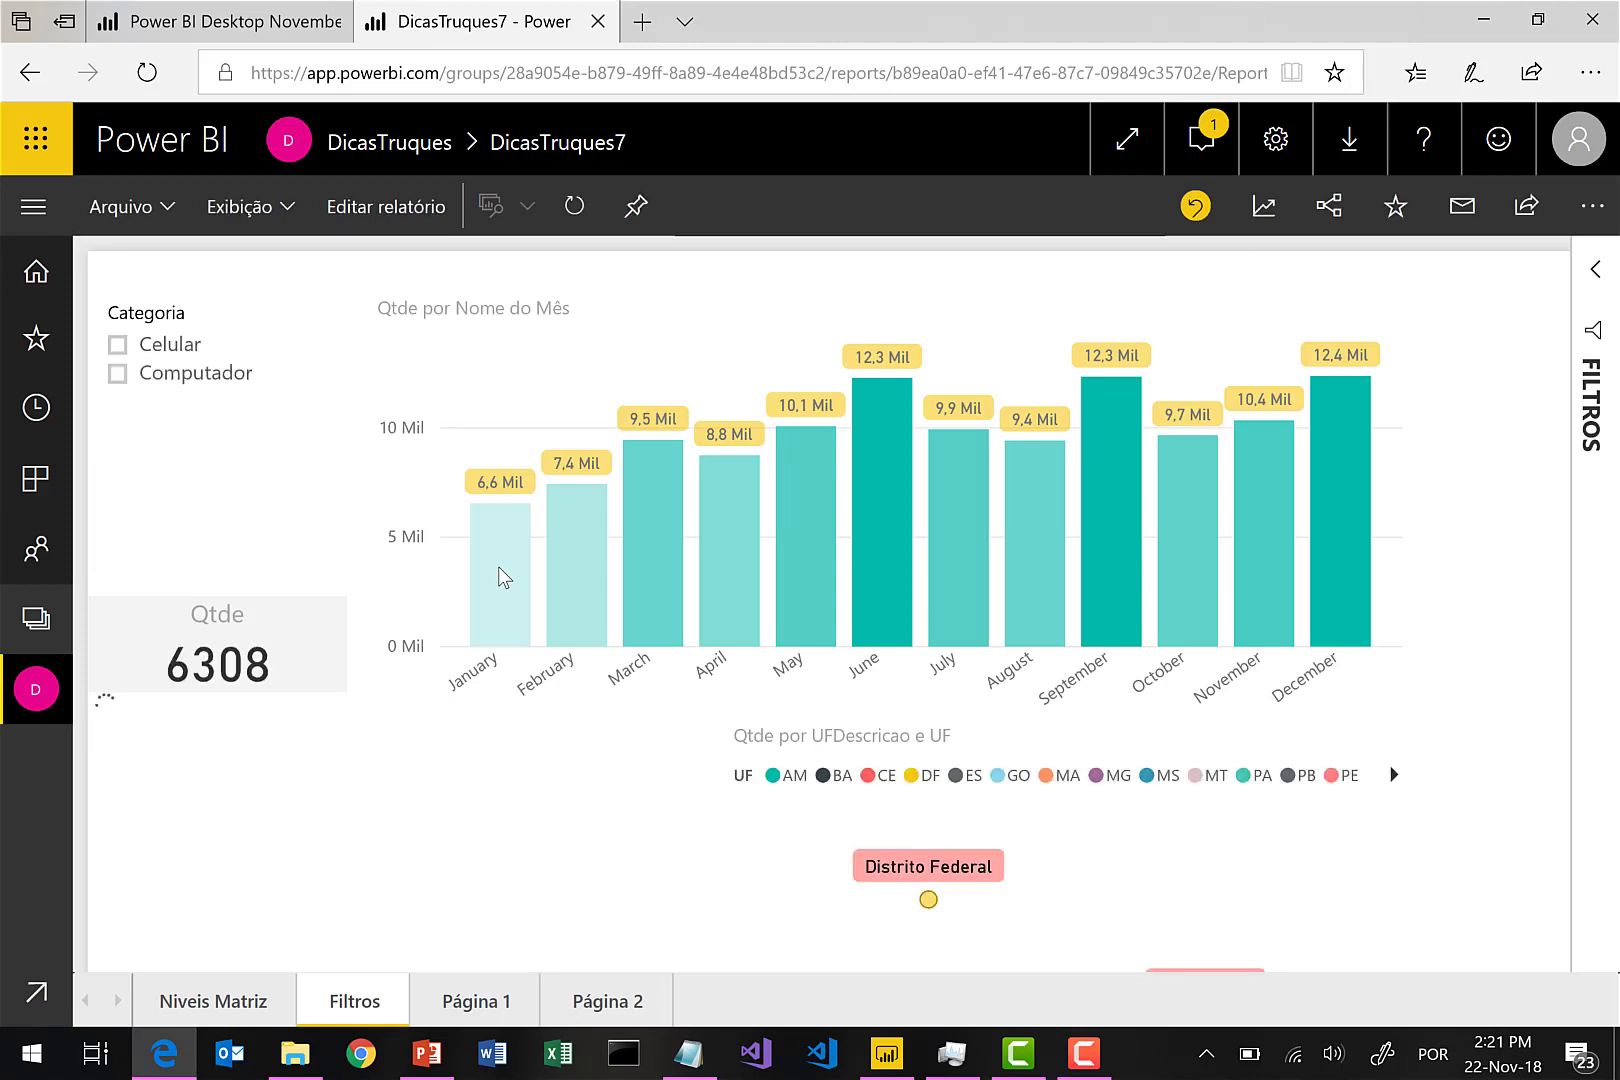
left_click(1605, 272)
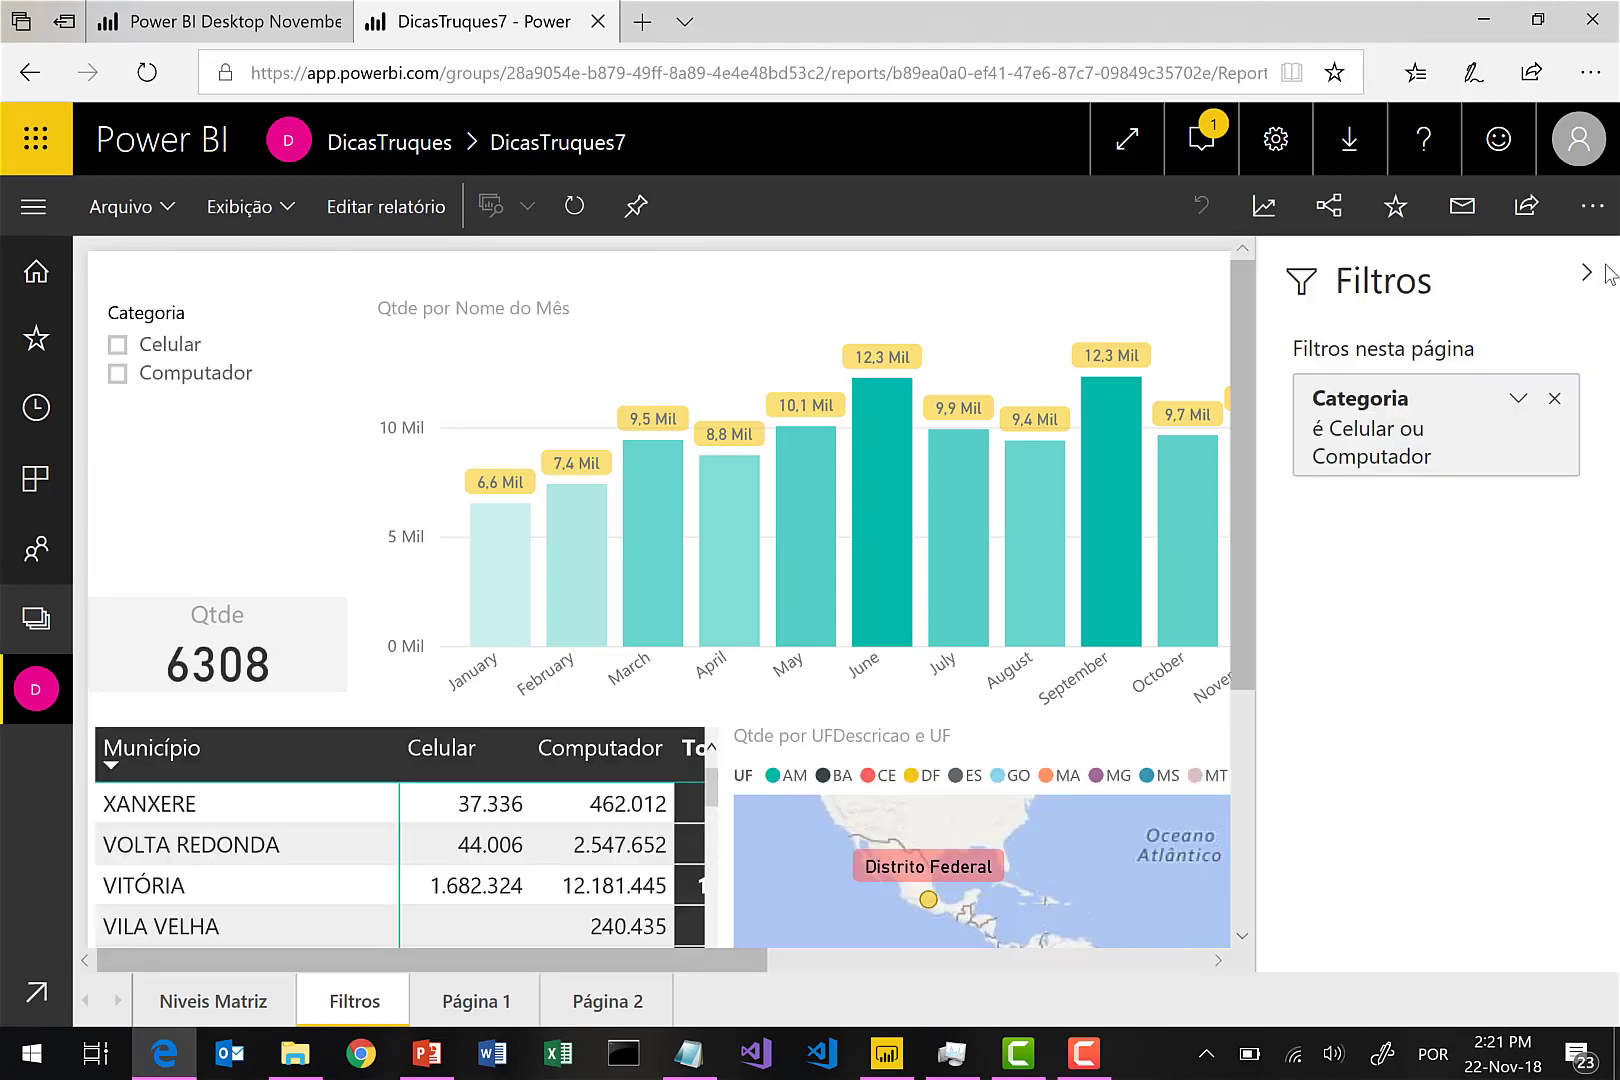
left_click(1517, 400)
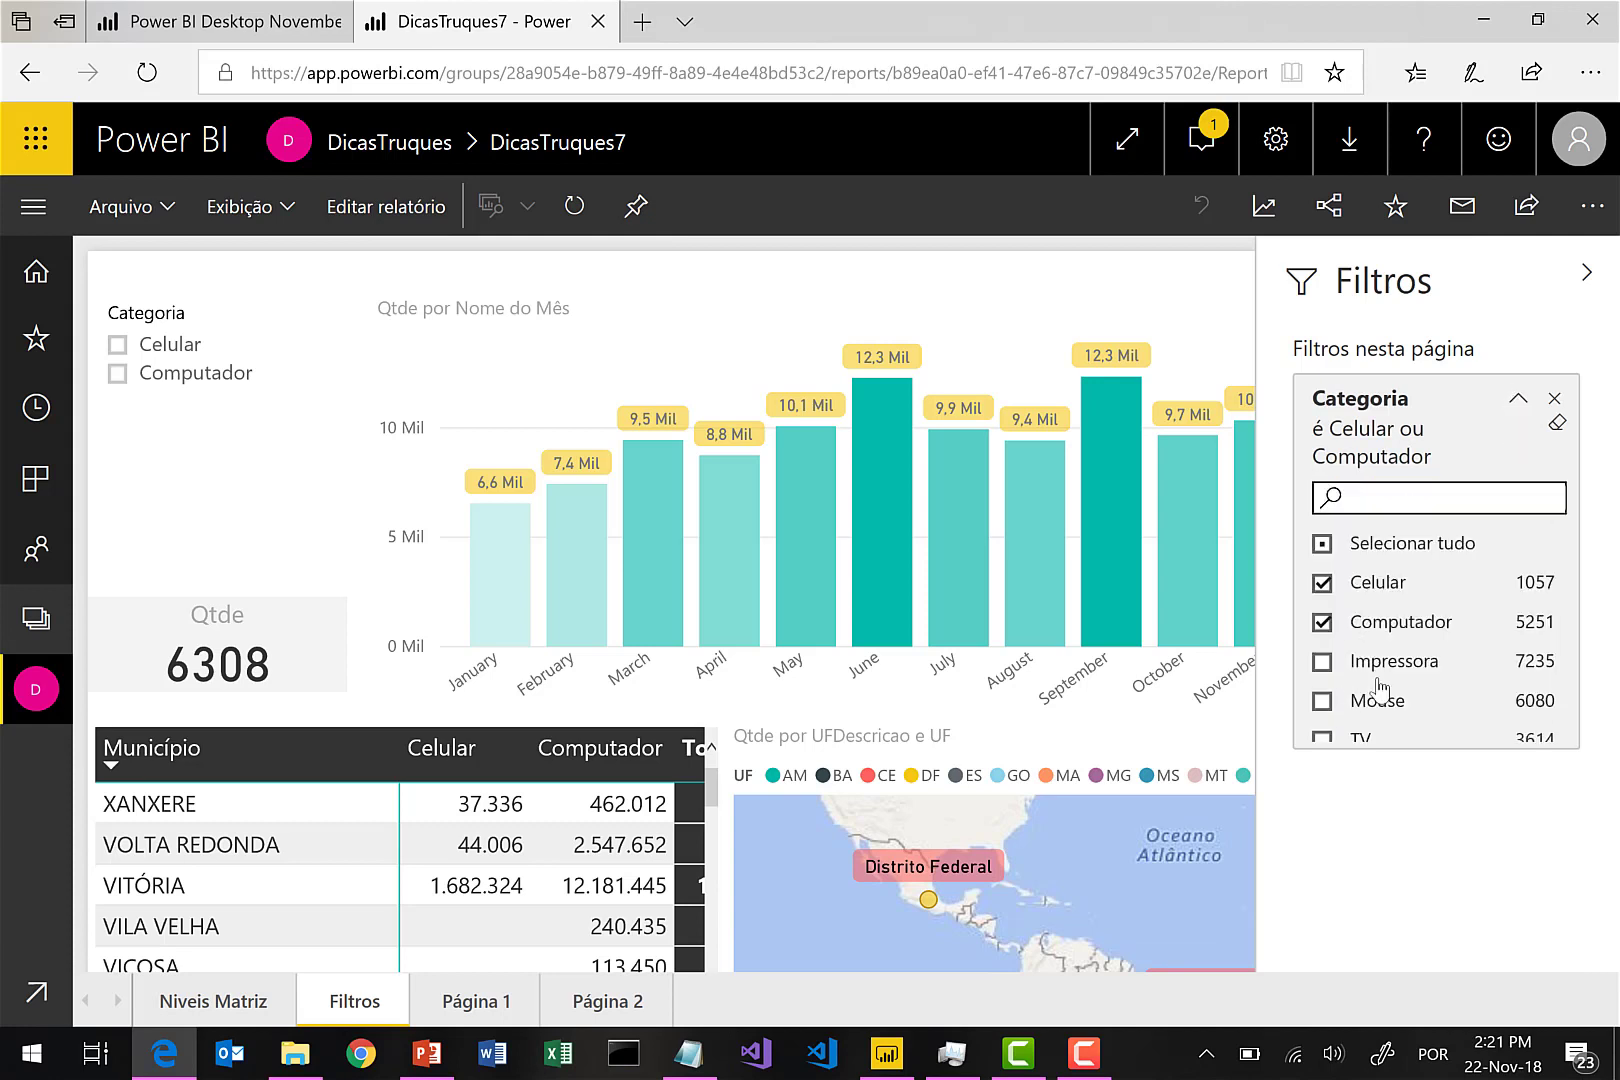
Change the published page's Categoria filter so that only Computador and Mouse are selected.
scroll(1380, 703, "down", 1)
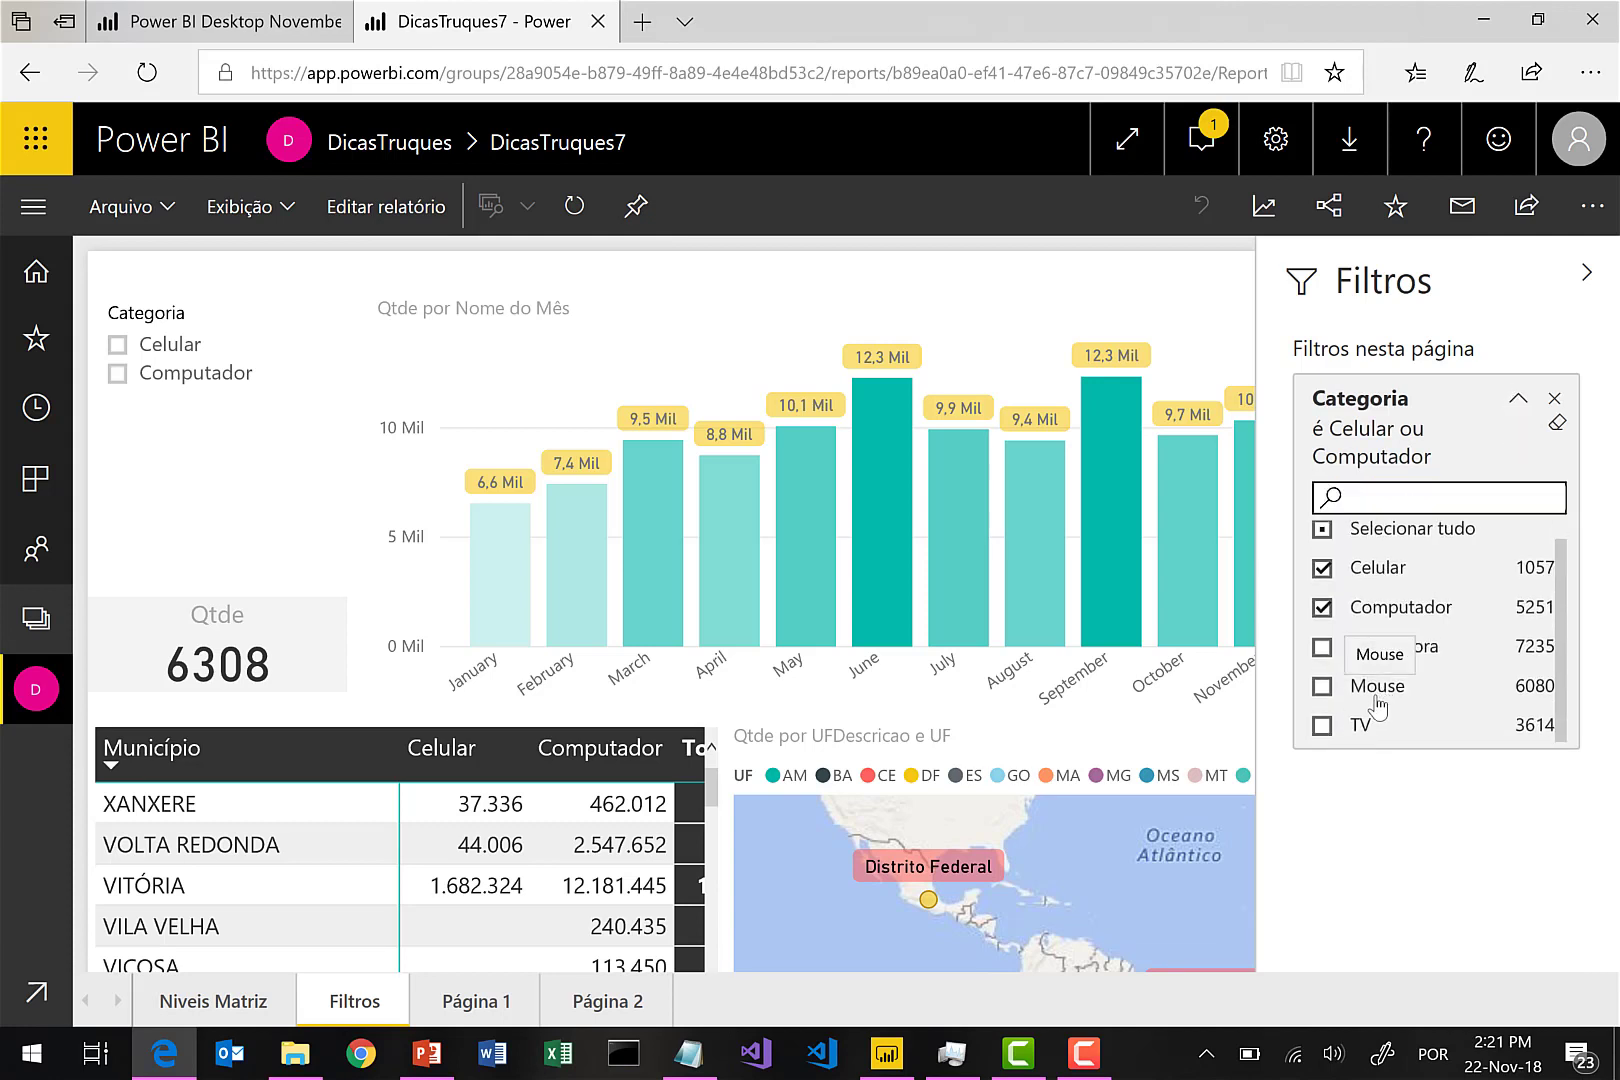
left_click(1376, 692)
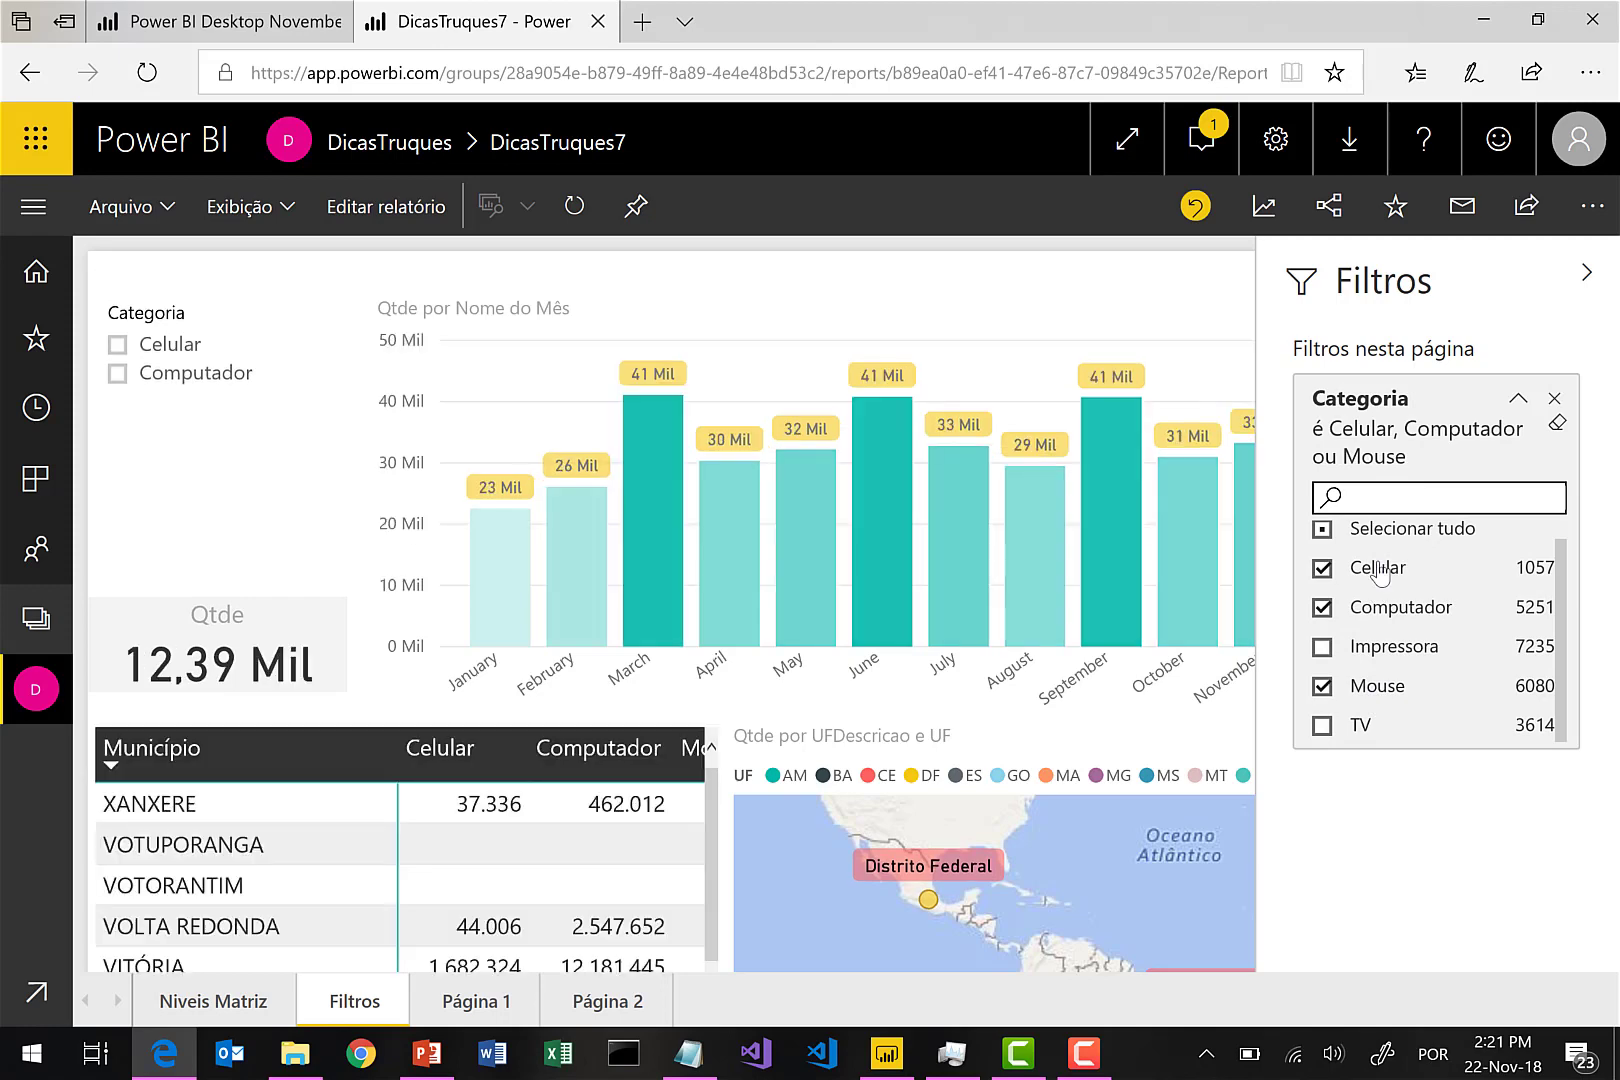
left_click(1380, 570)
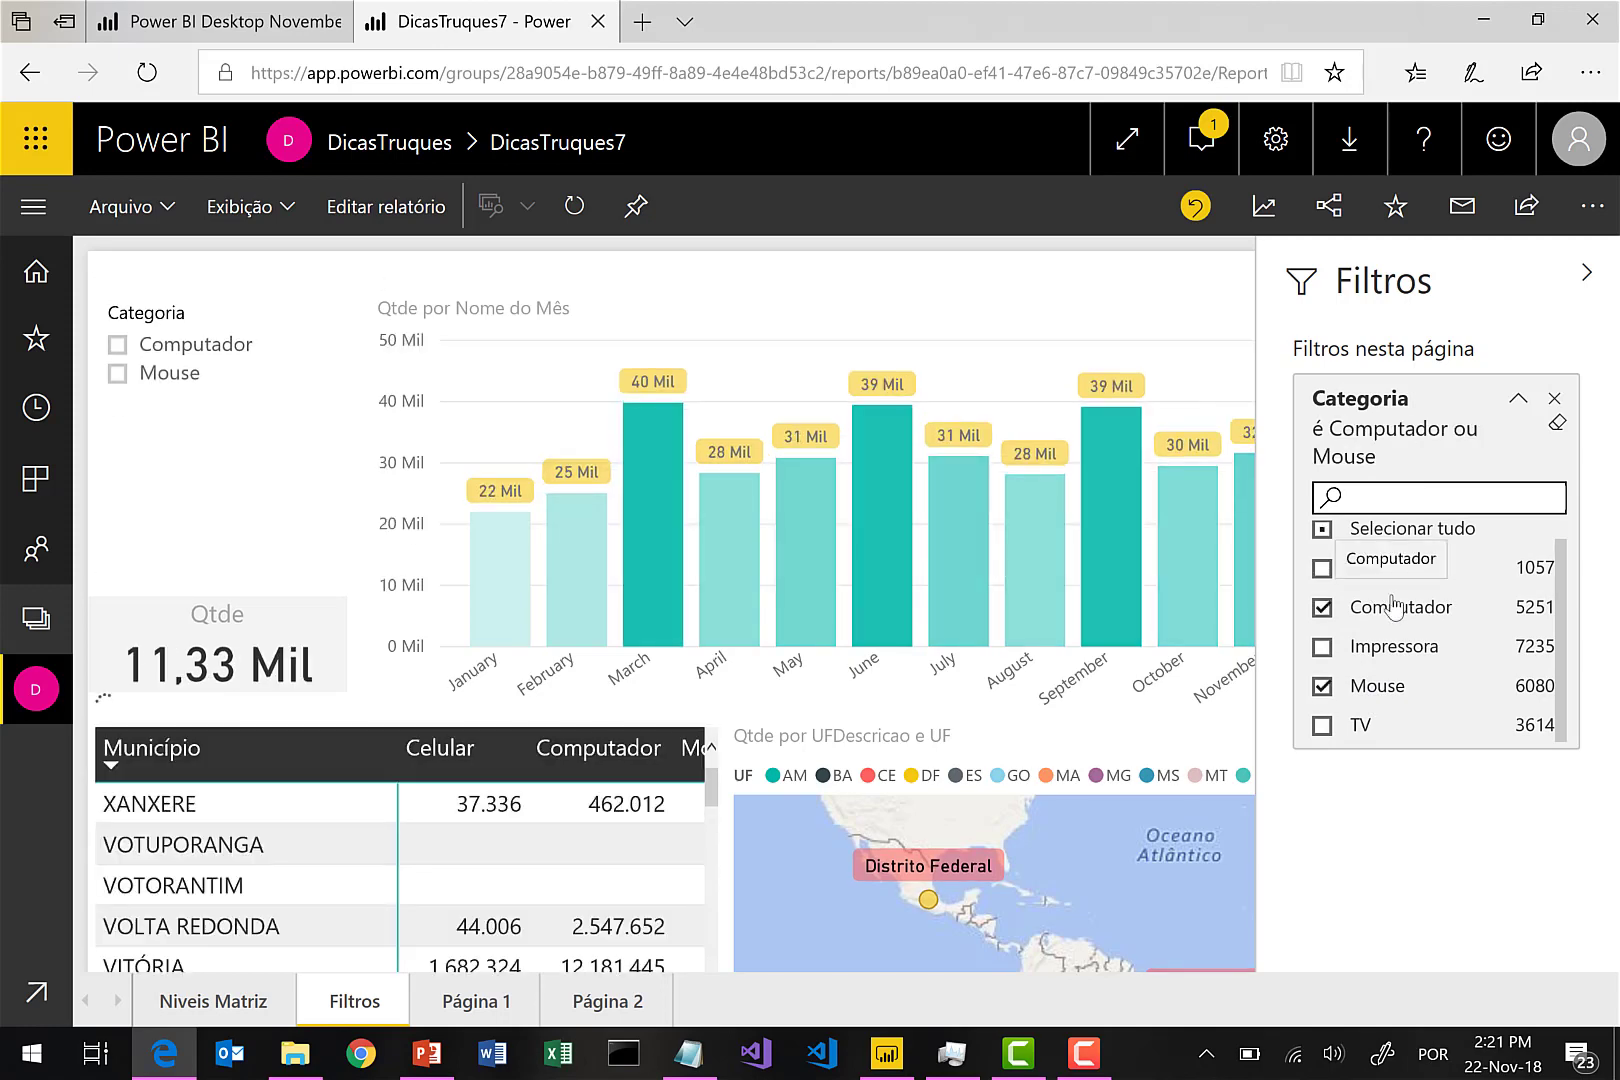
left_click(1395, 605)
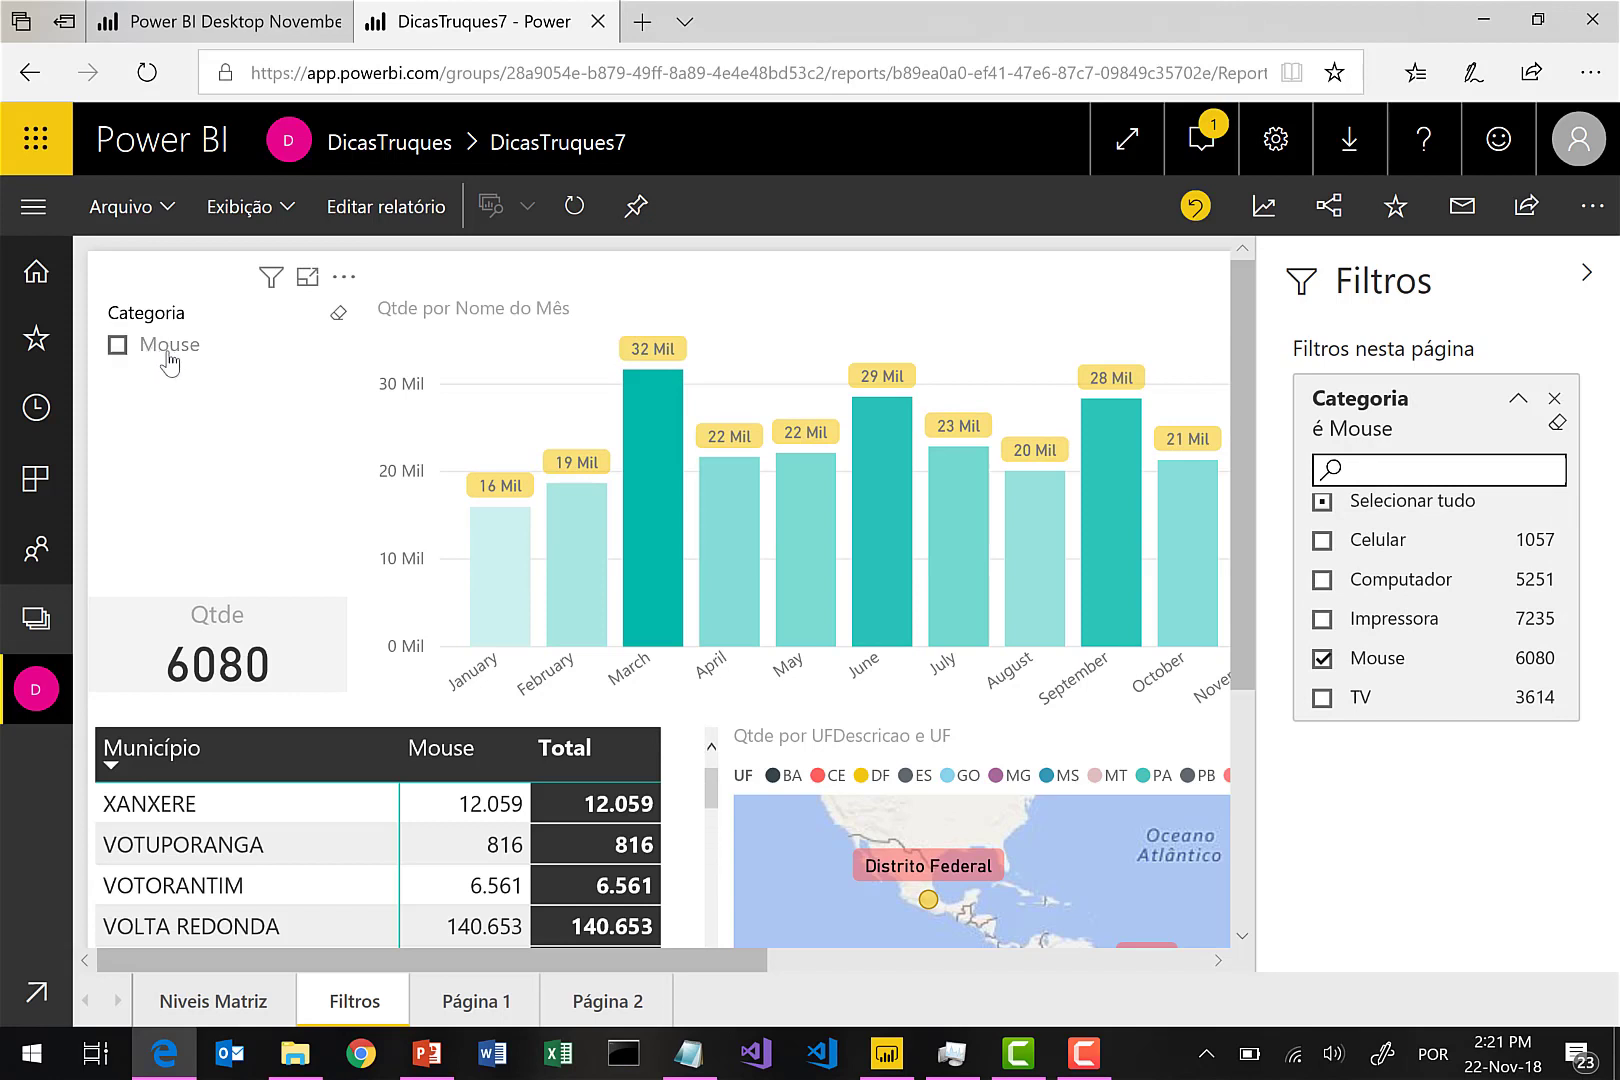
left_click(1324, 583)
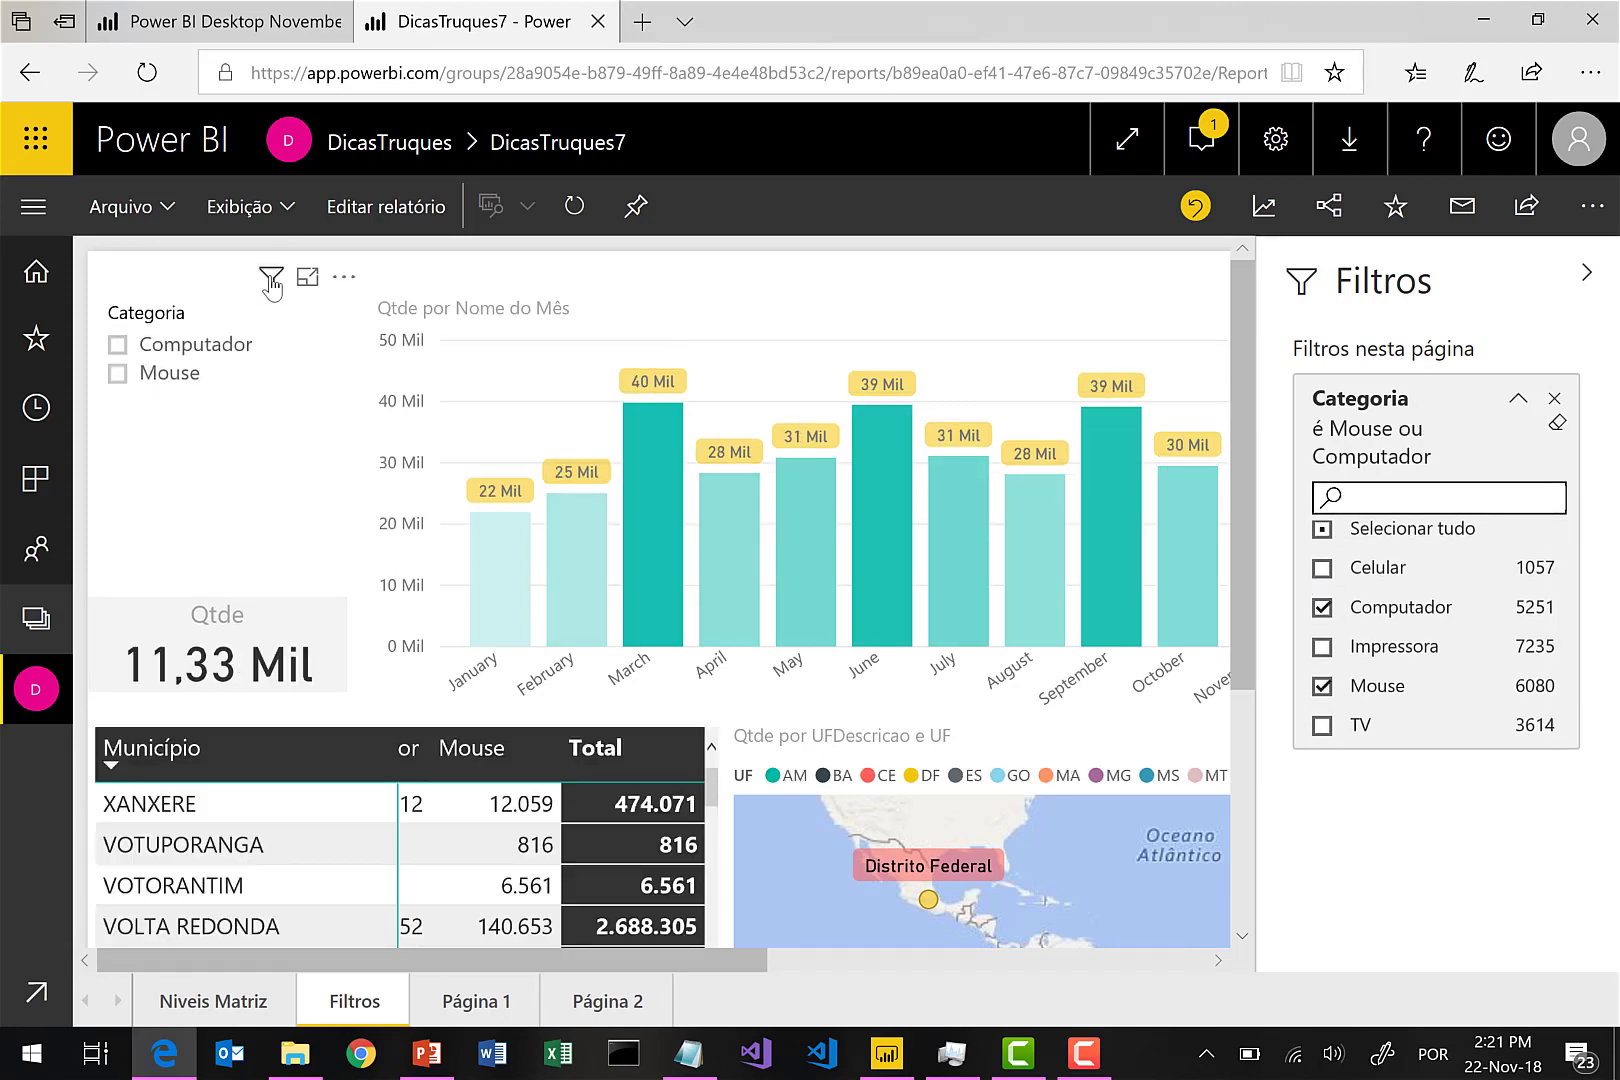
mouse_move(271, 284)
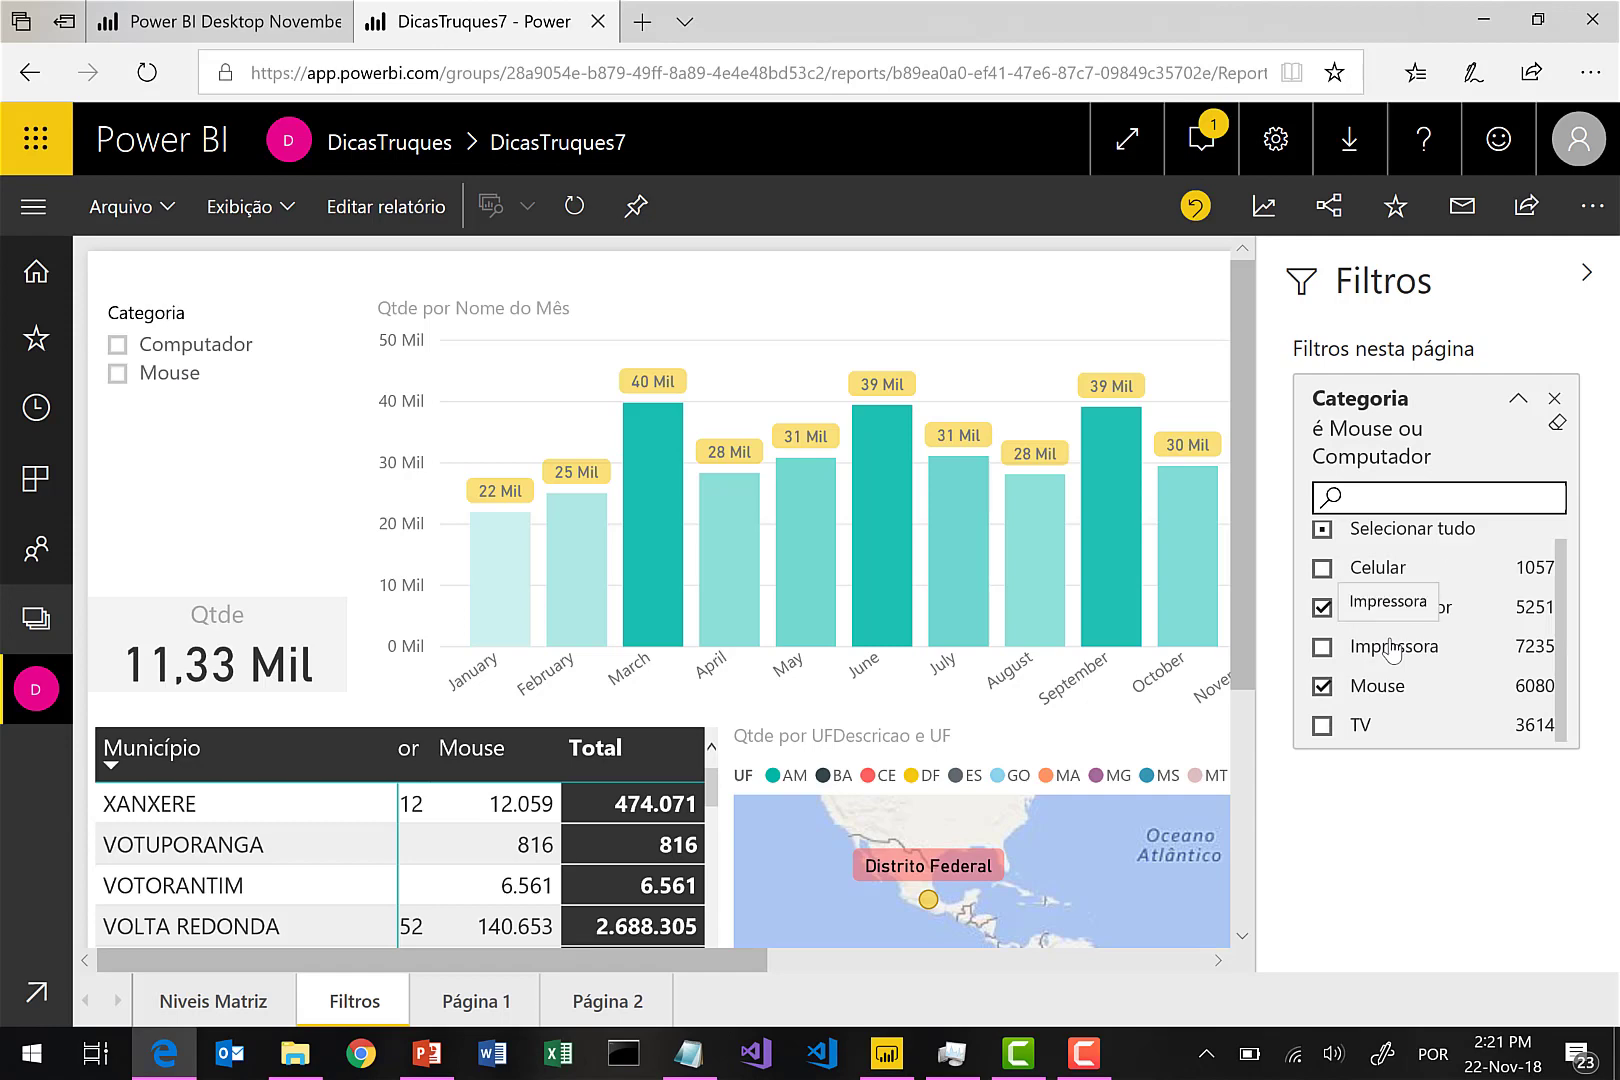
Switch back to Power BI Desktop and add Ano from the Data hierarchy as a page-level filter on the Filtros page.
left_click(1484, 19)
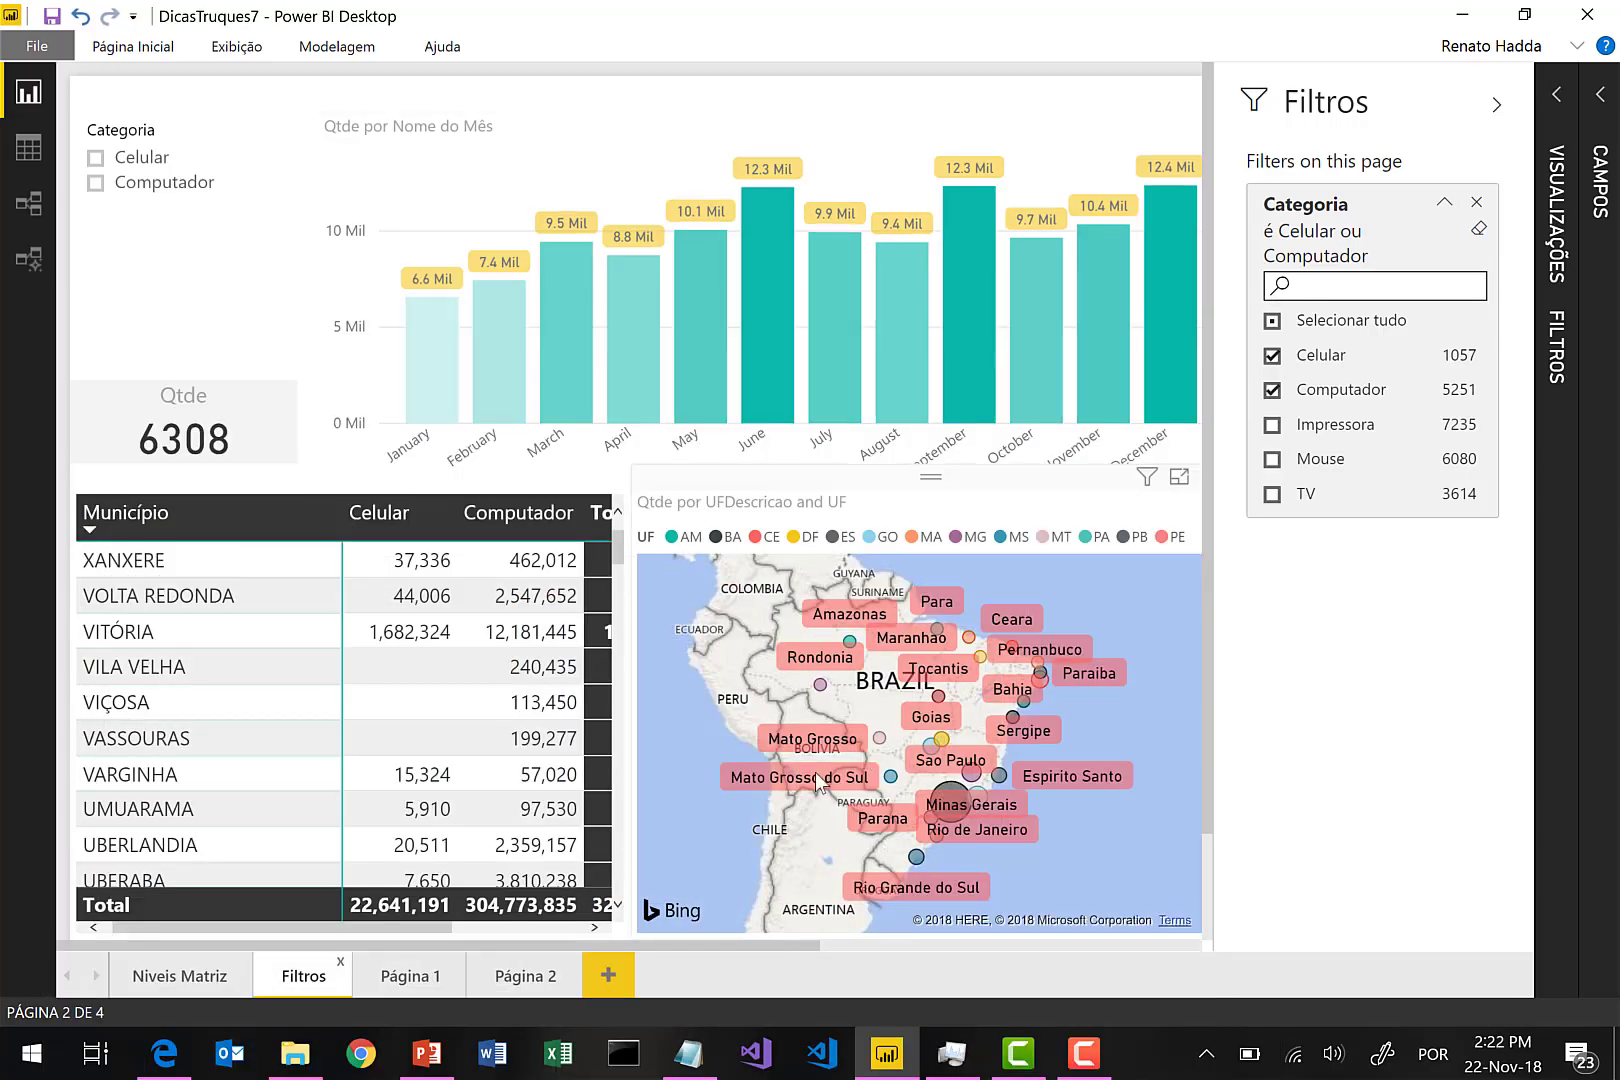
left_click(1597, 118)
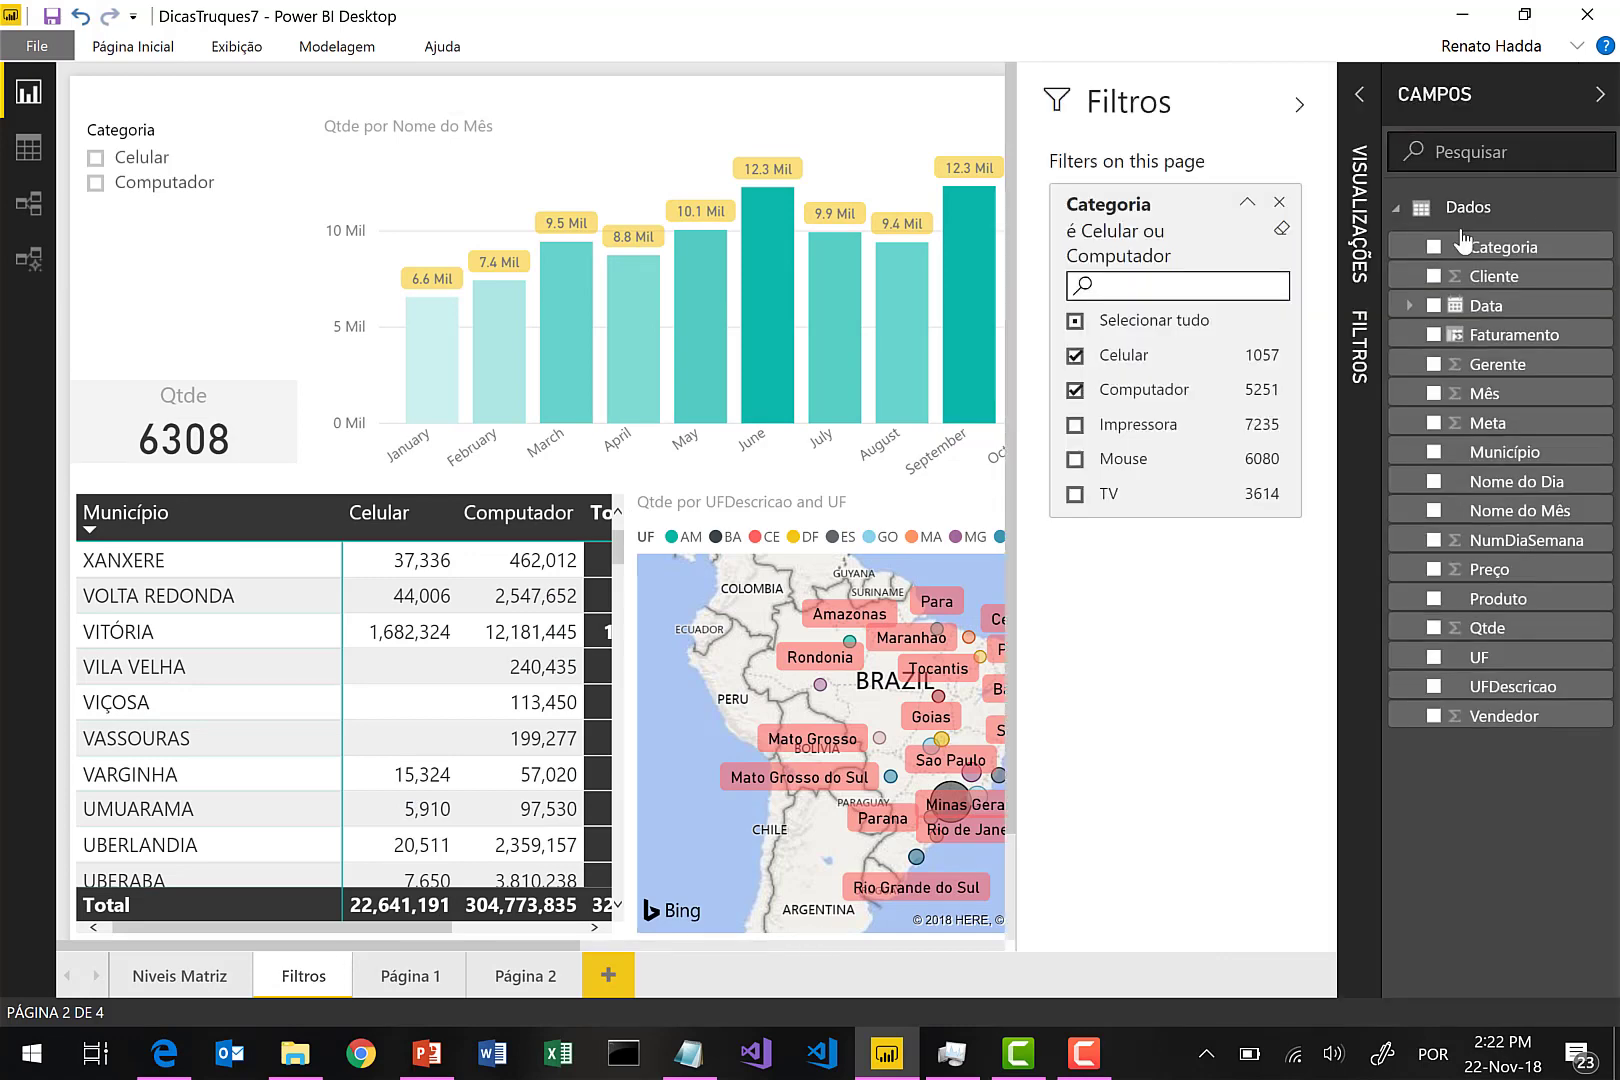
left_click(1362, 96)
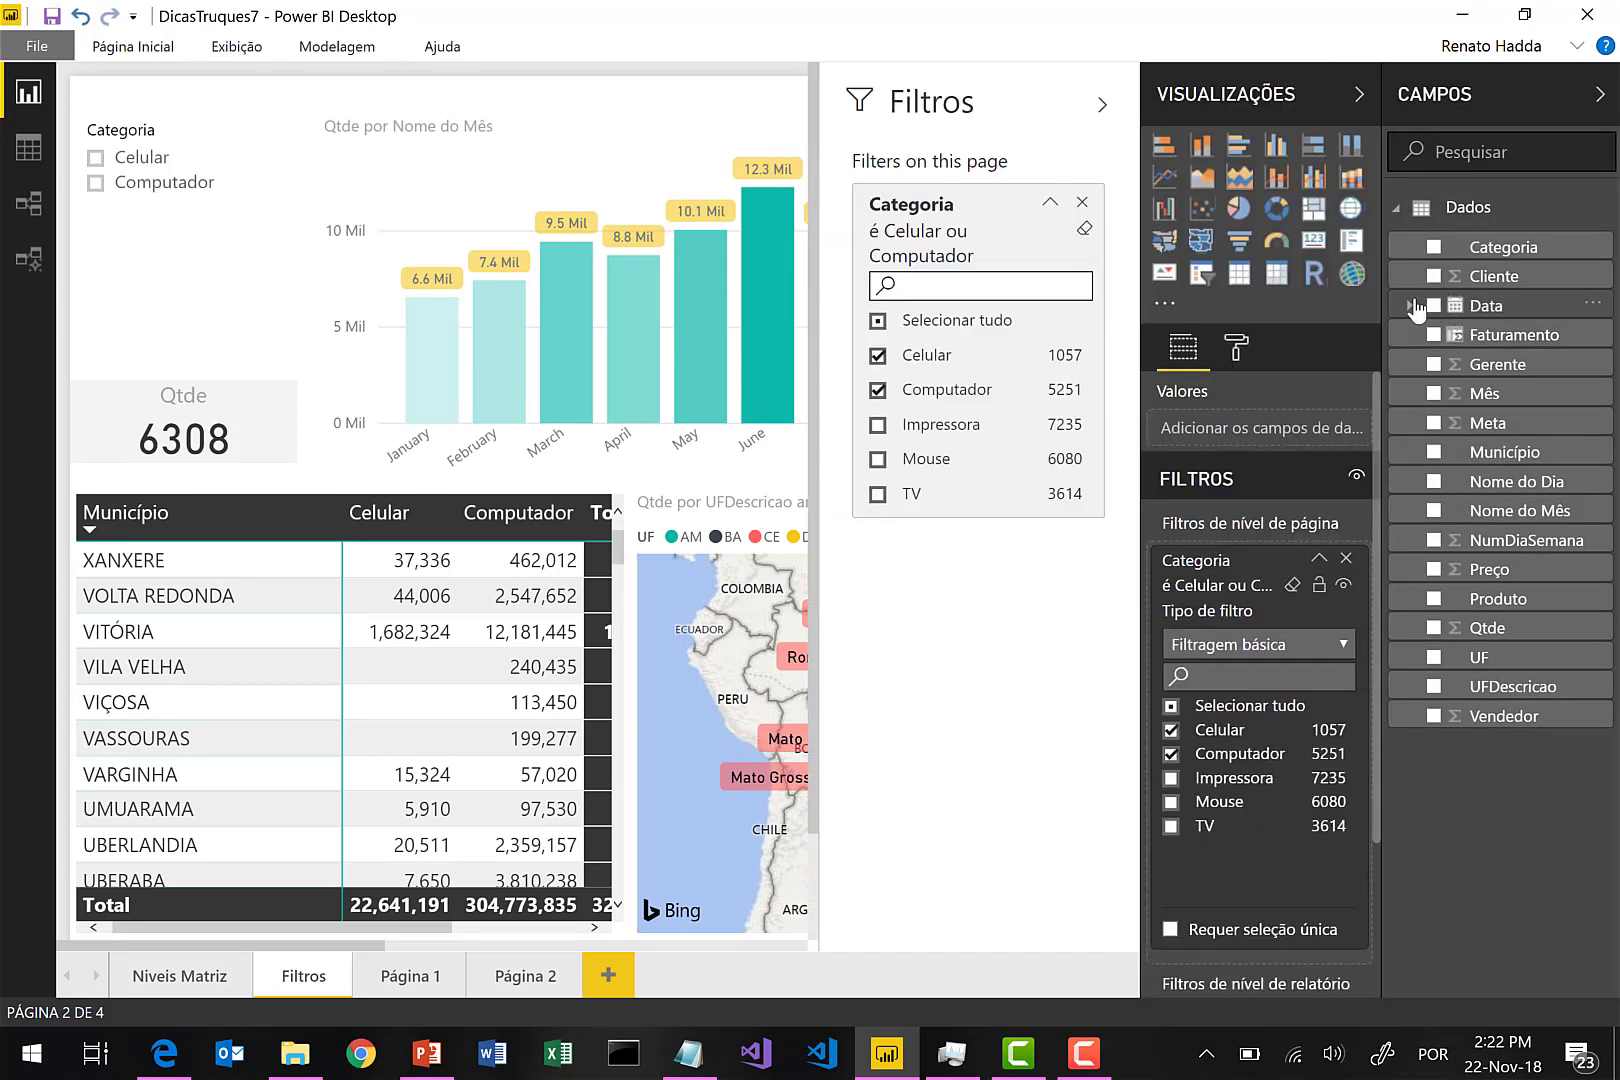
left_click(1411, 305)
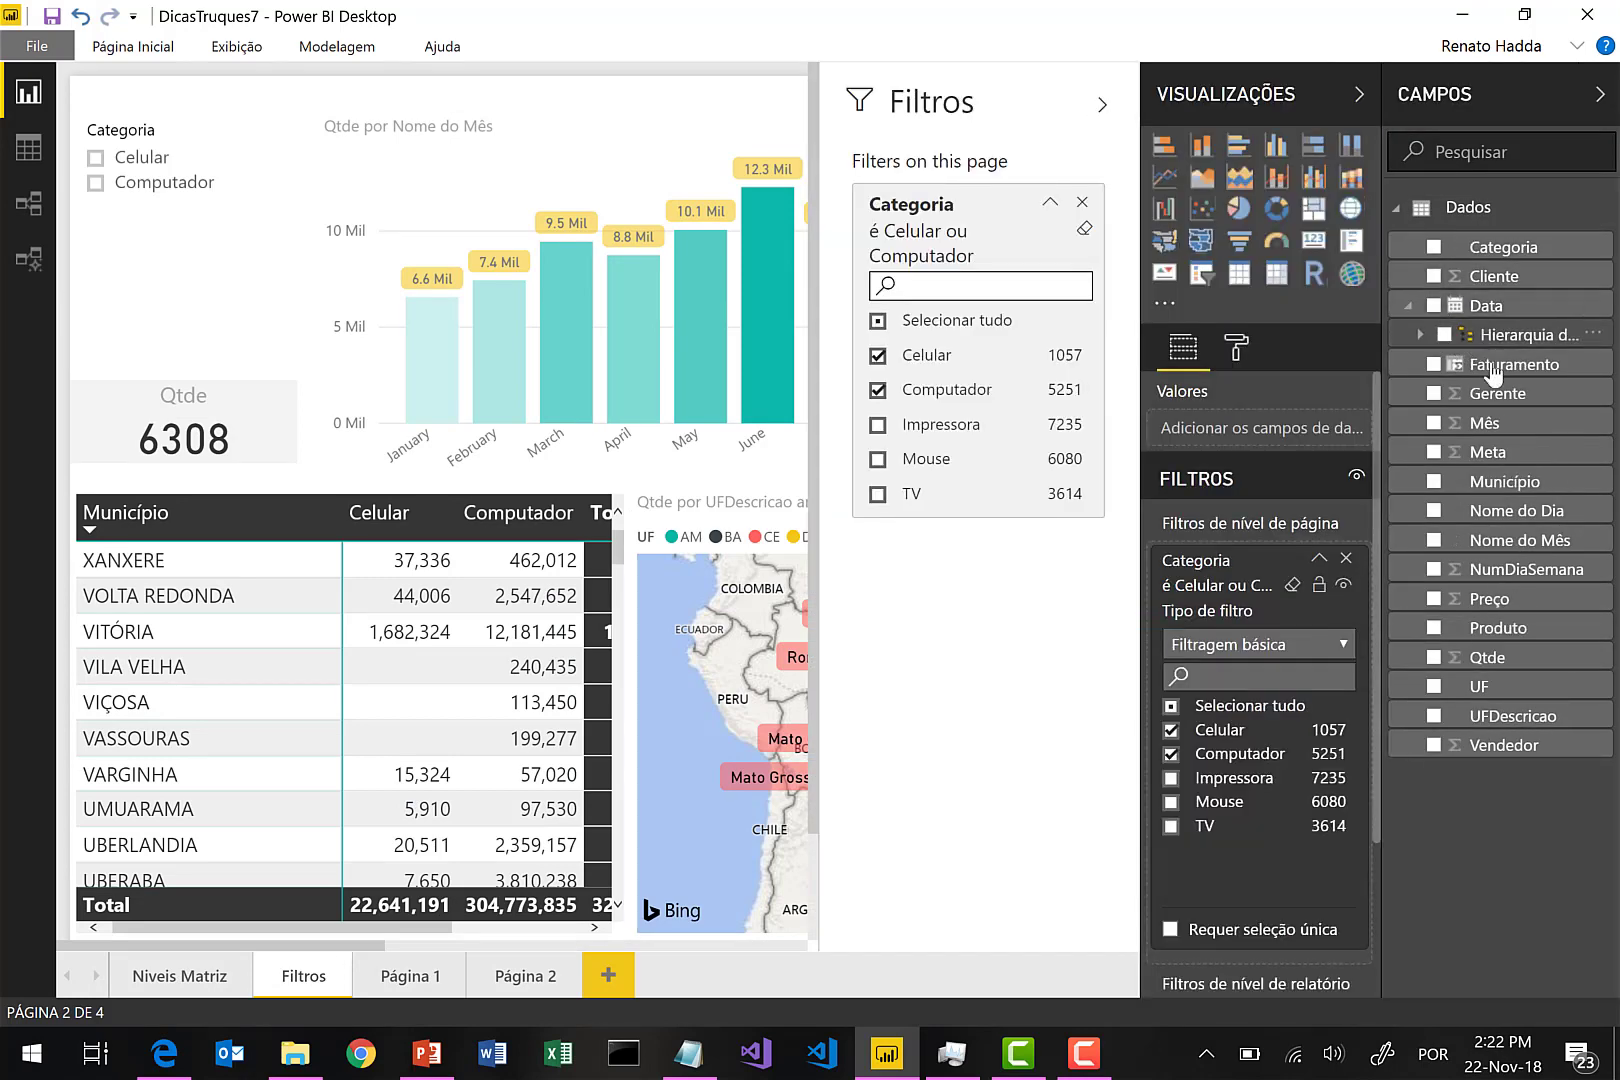
left_click(1419, 334)
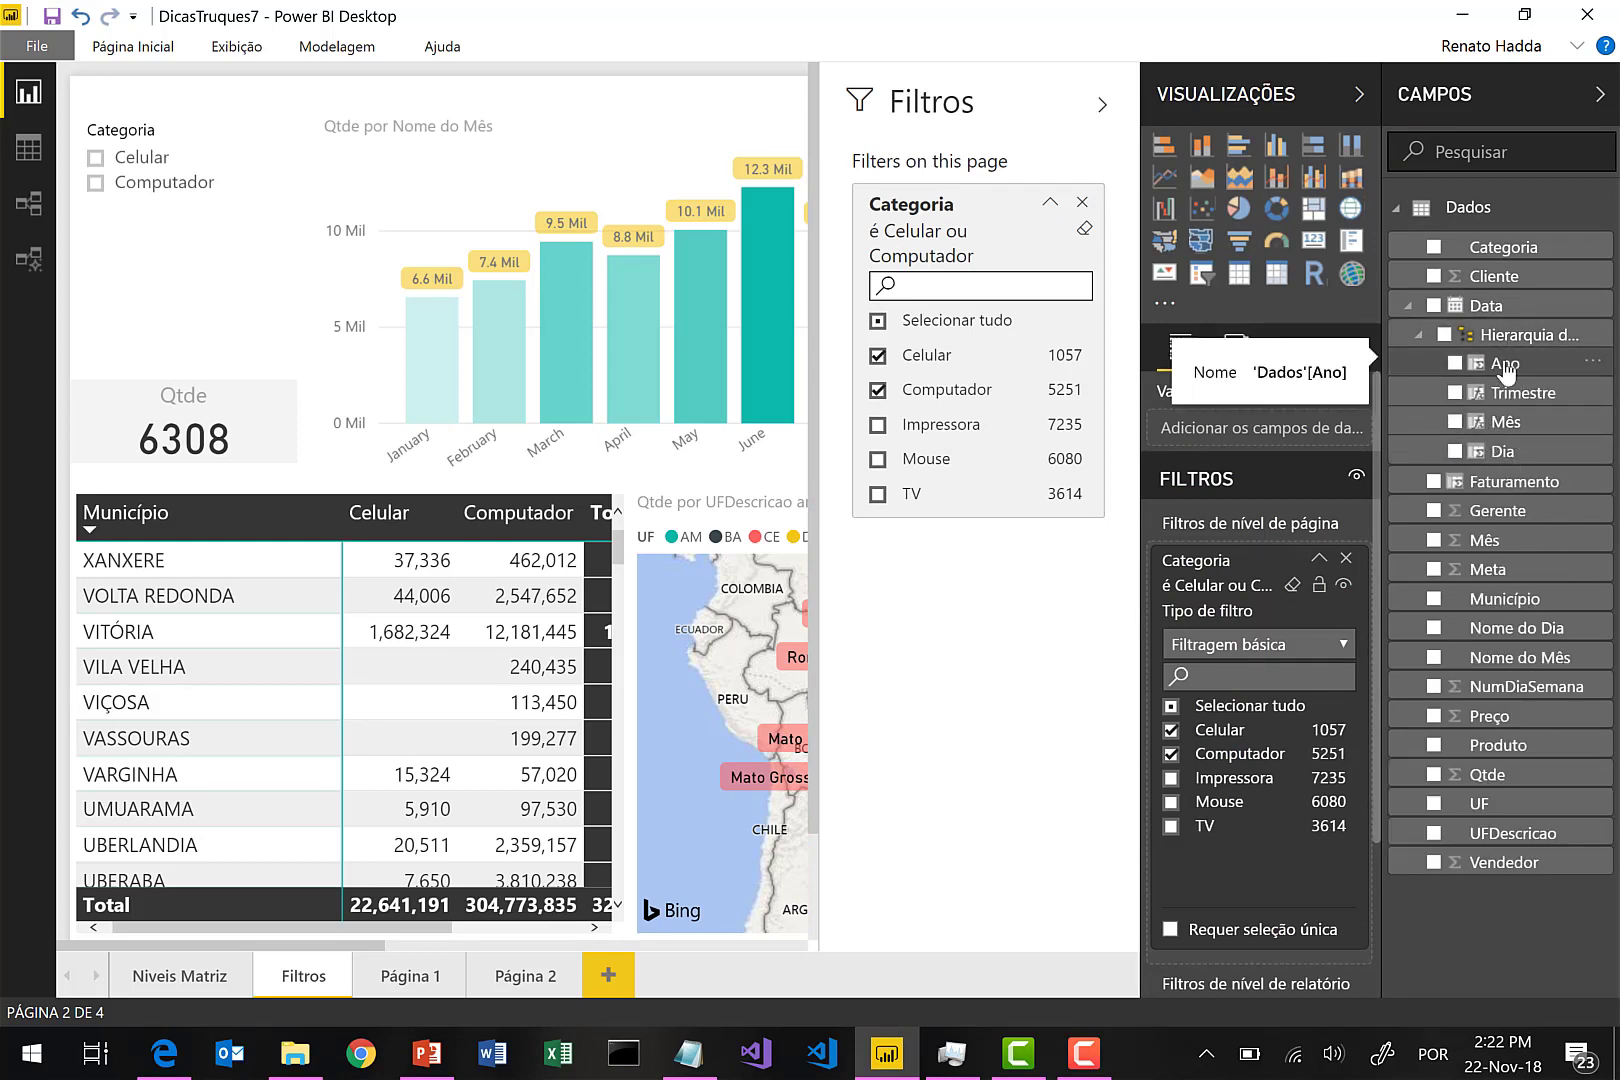
left_click_drag(1505, 368, 1237, 901)
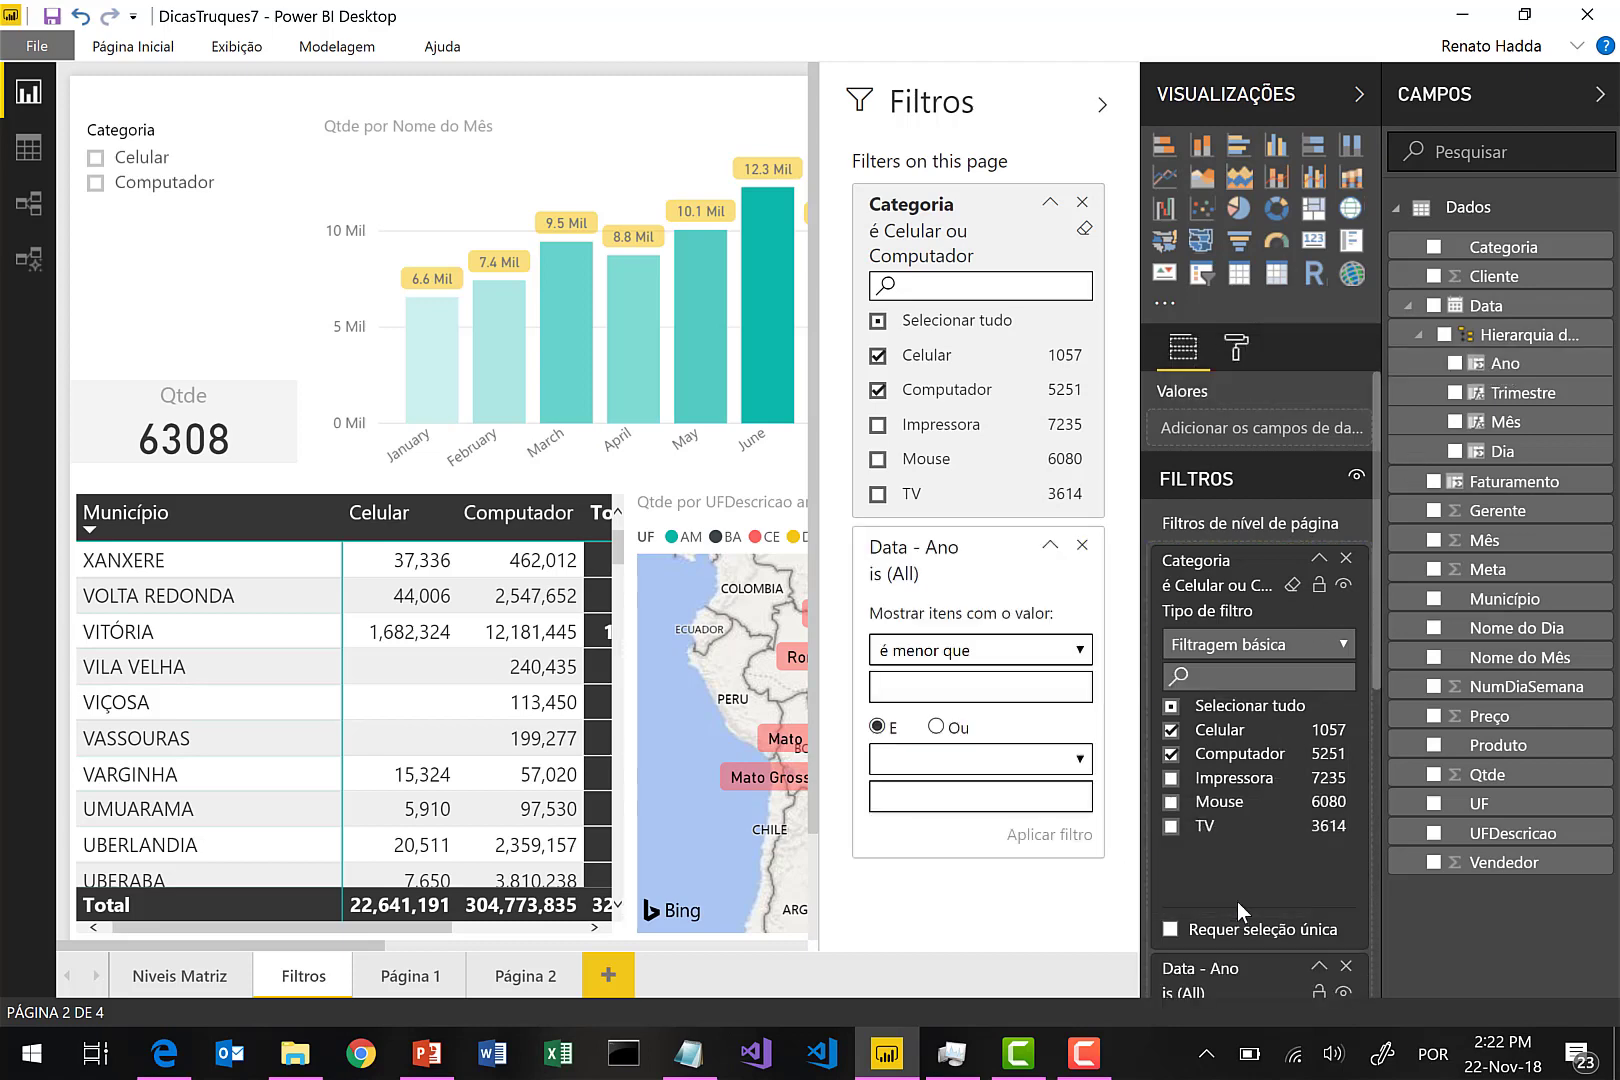
scroll(1248, 906, "down", 2)
scroll(1252, 903, "down", 3)
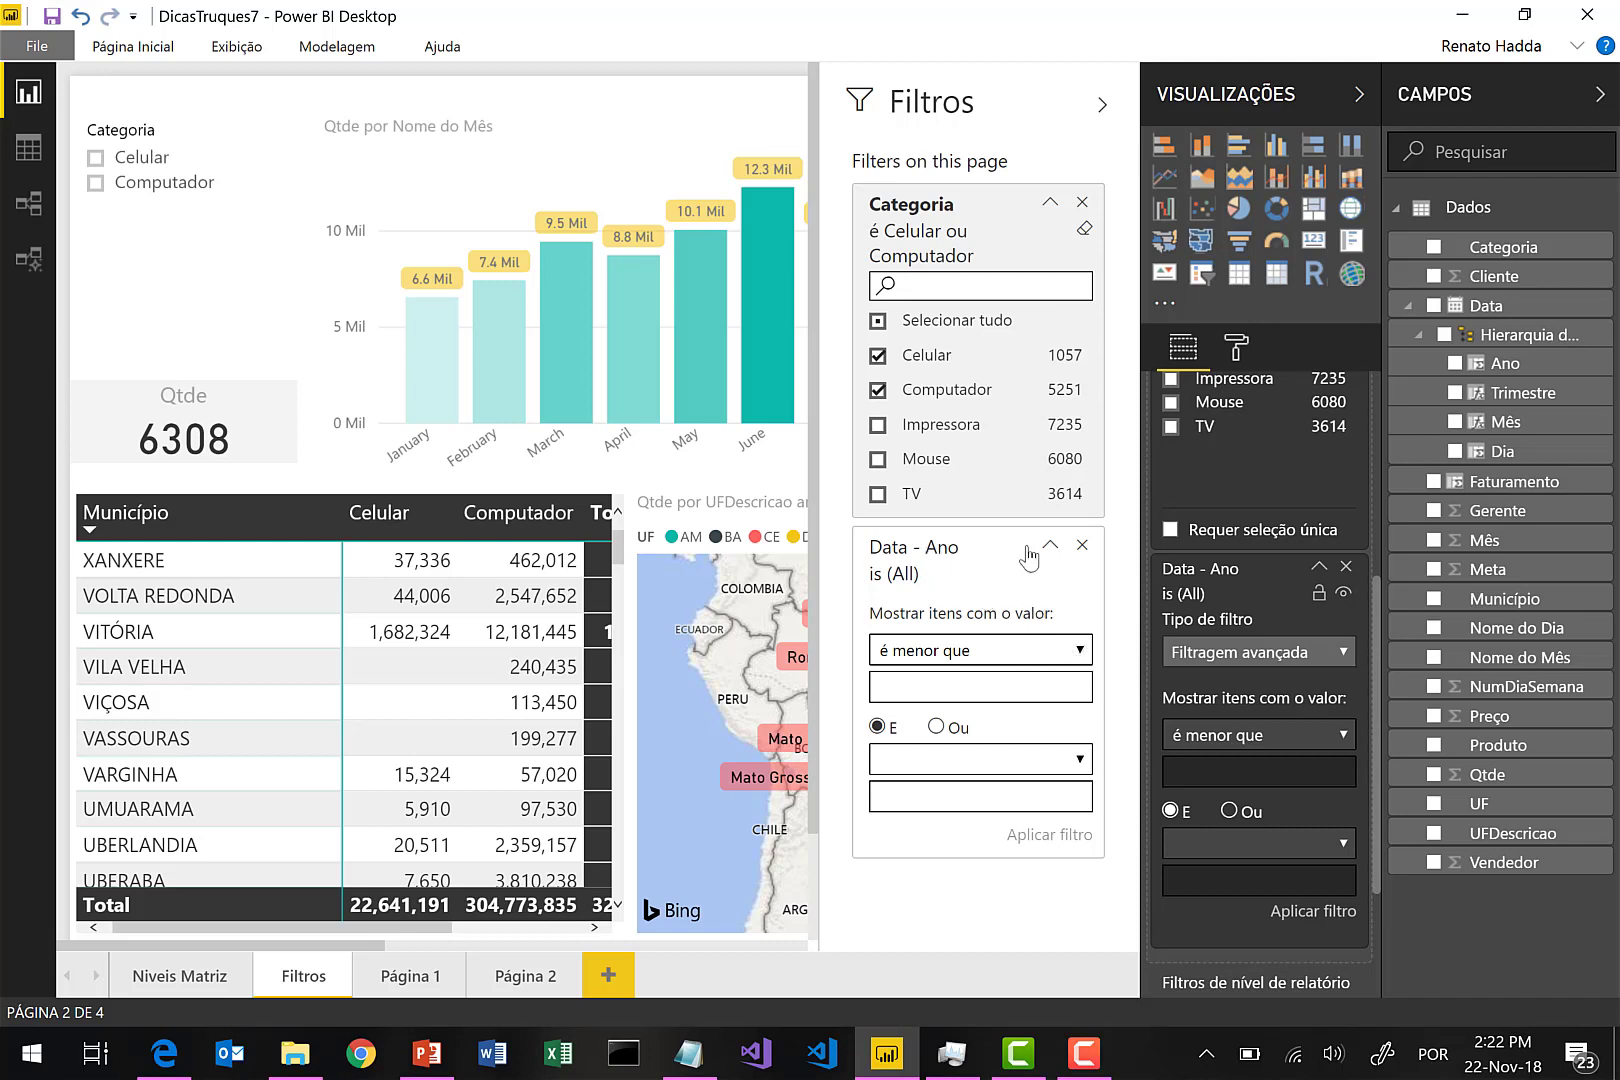
Set the Data - Ano filter type to Filtragem básica and restrict it to 2013 and 2015.
left_click(1079, 650)
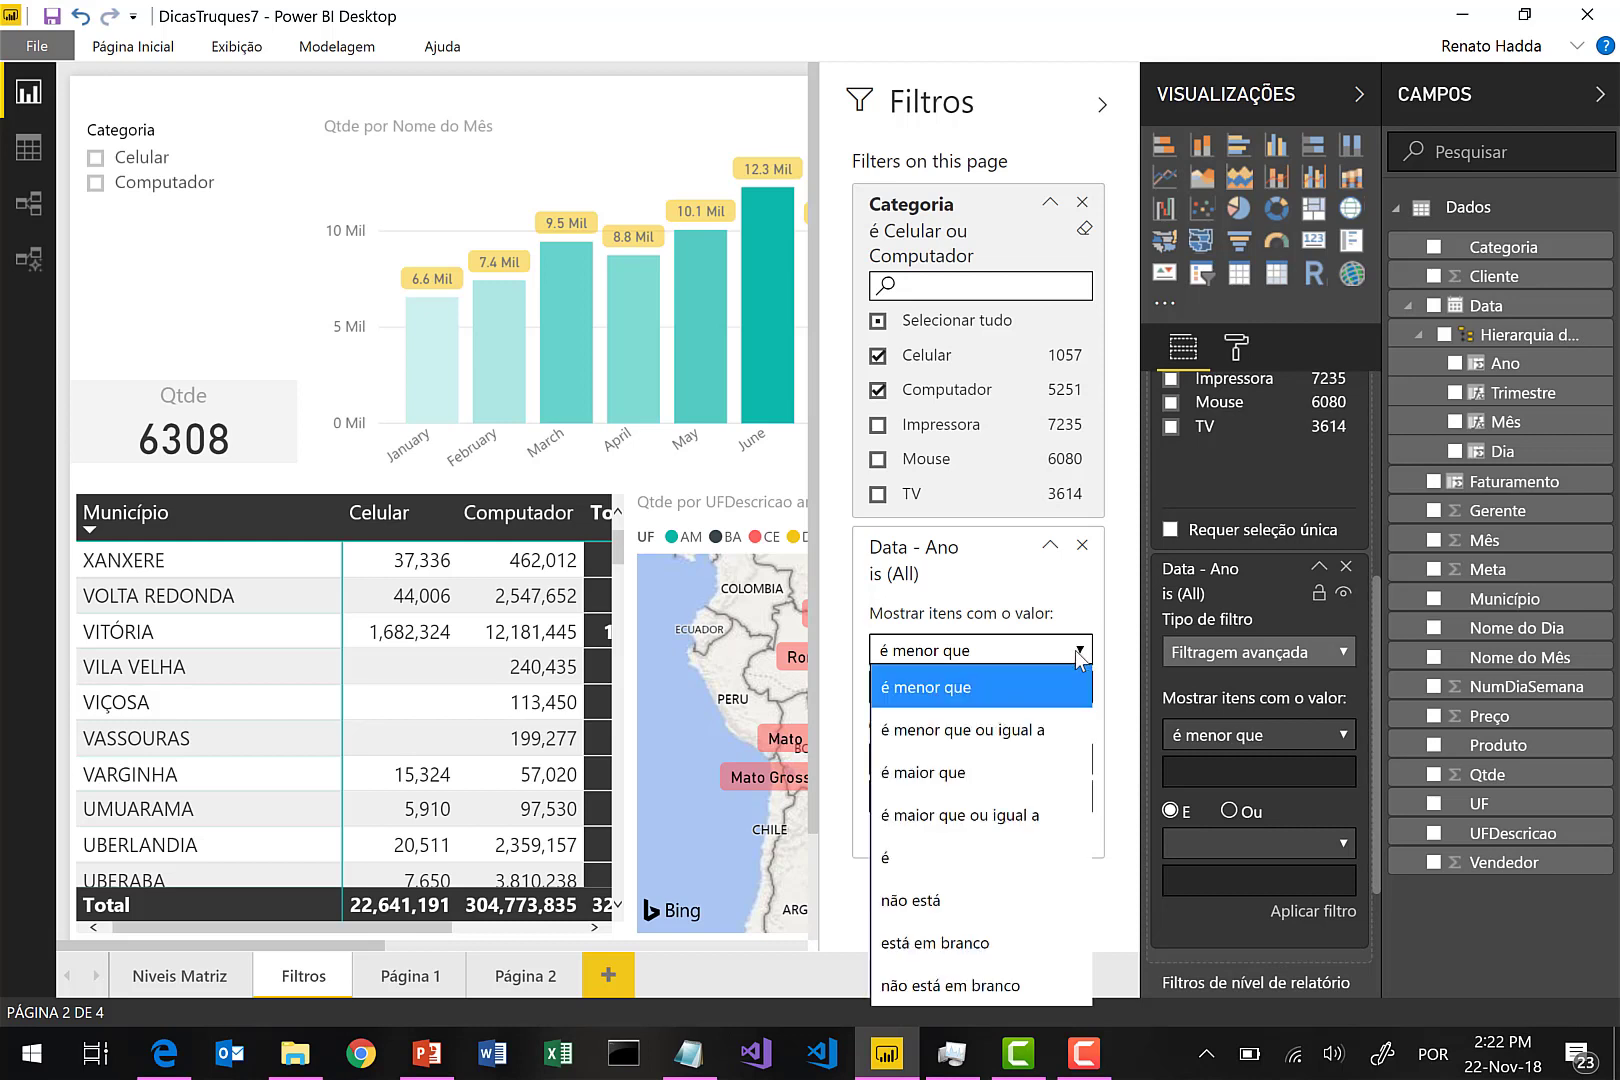
left_click(1079, 655)
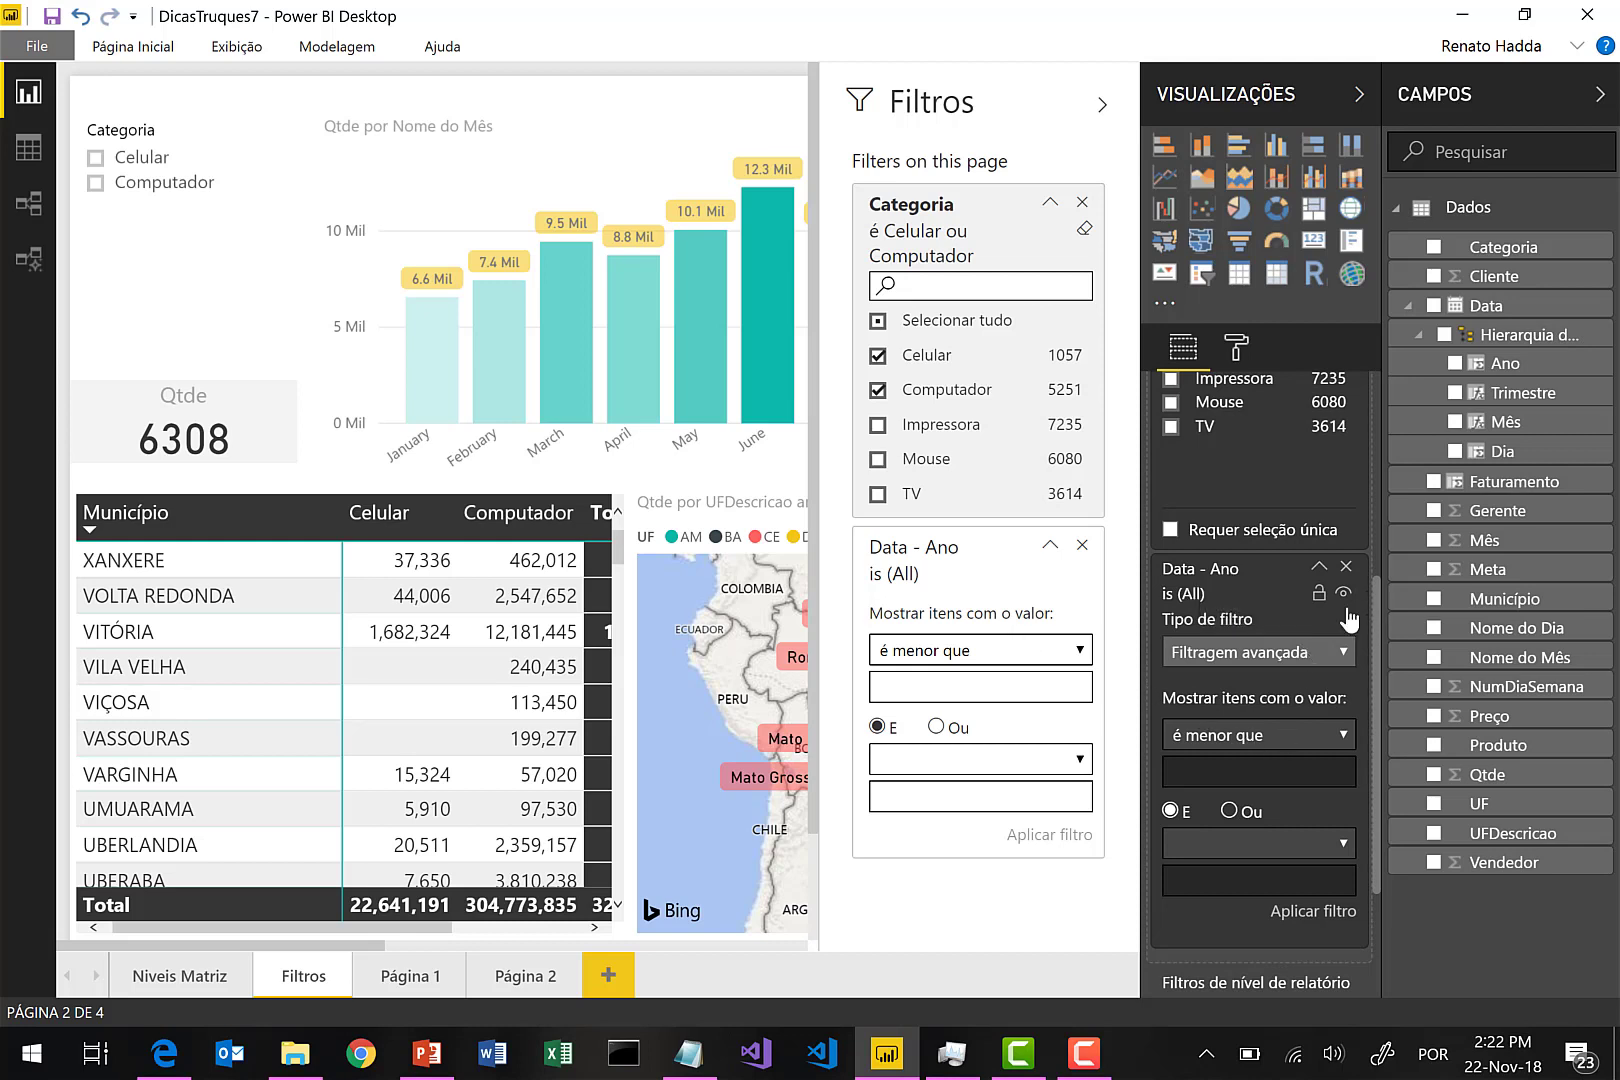
left_click(1242, 654)
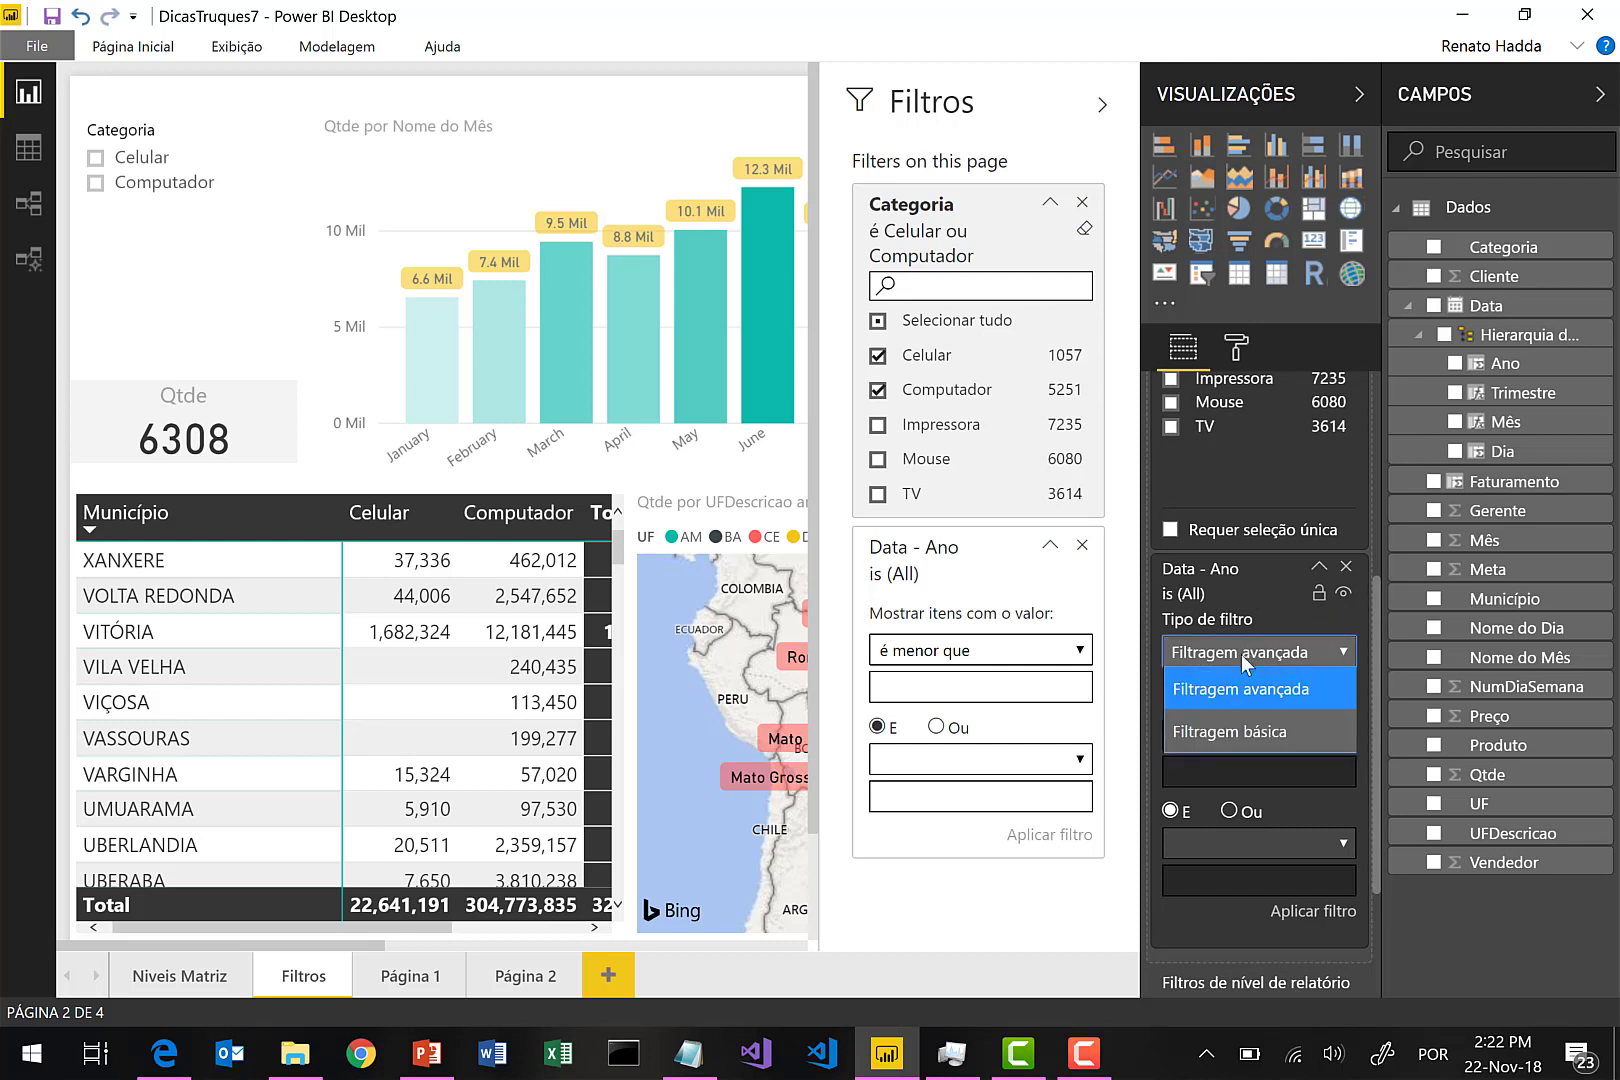
left_click(1259, 730)
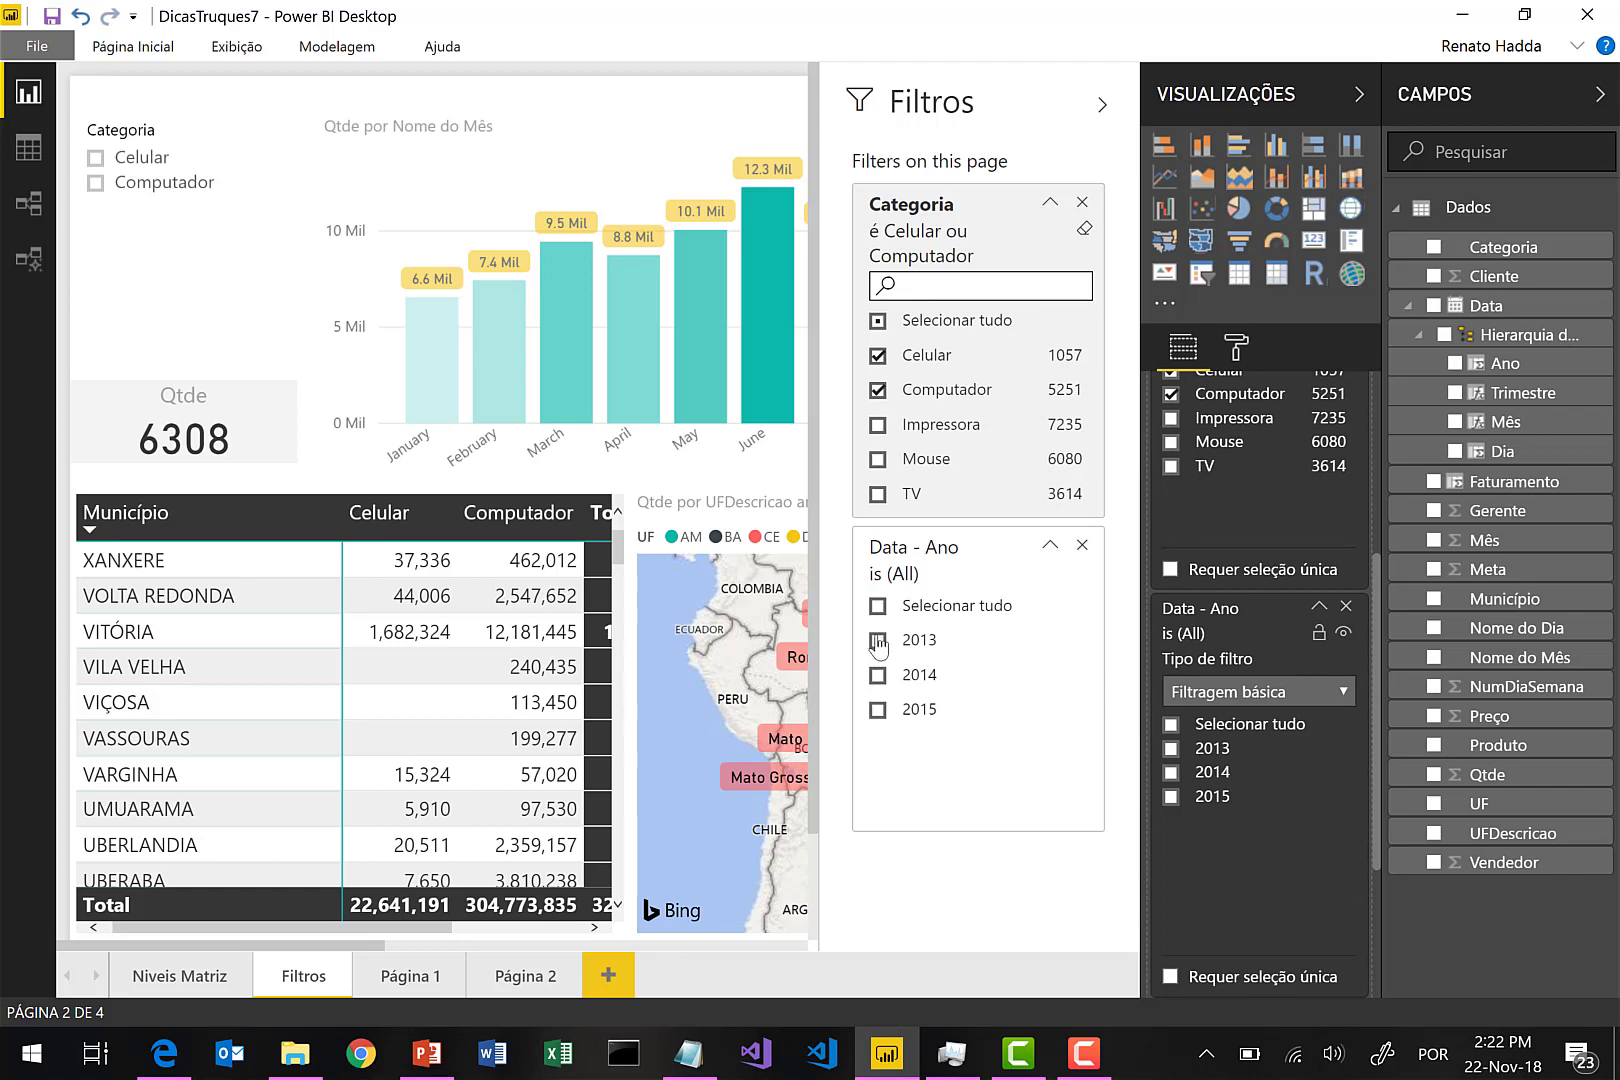
left_click(878, 641)
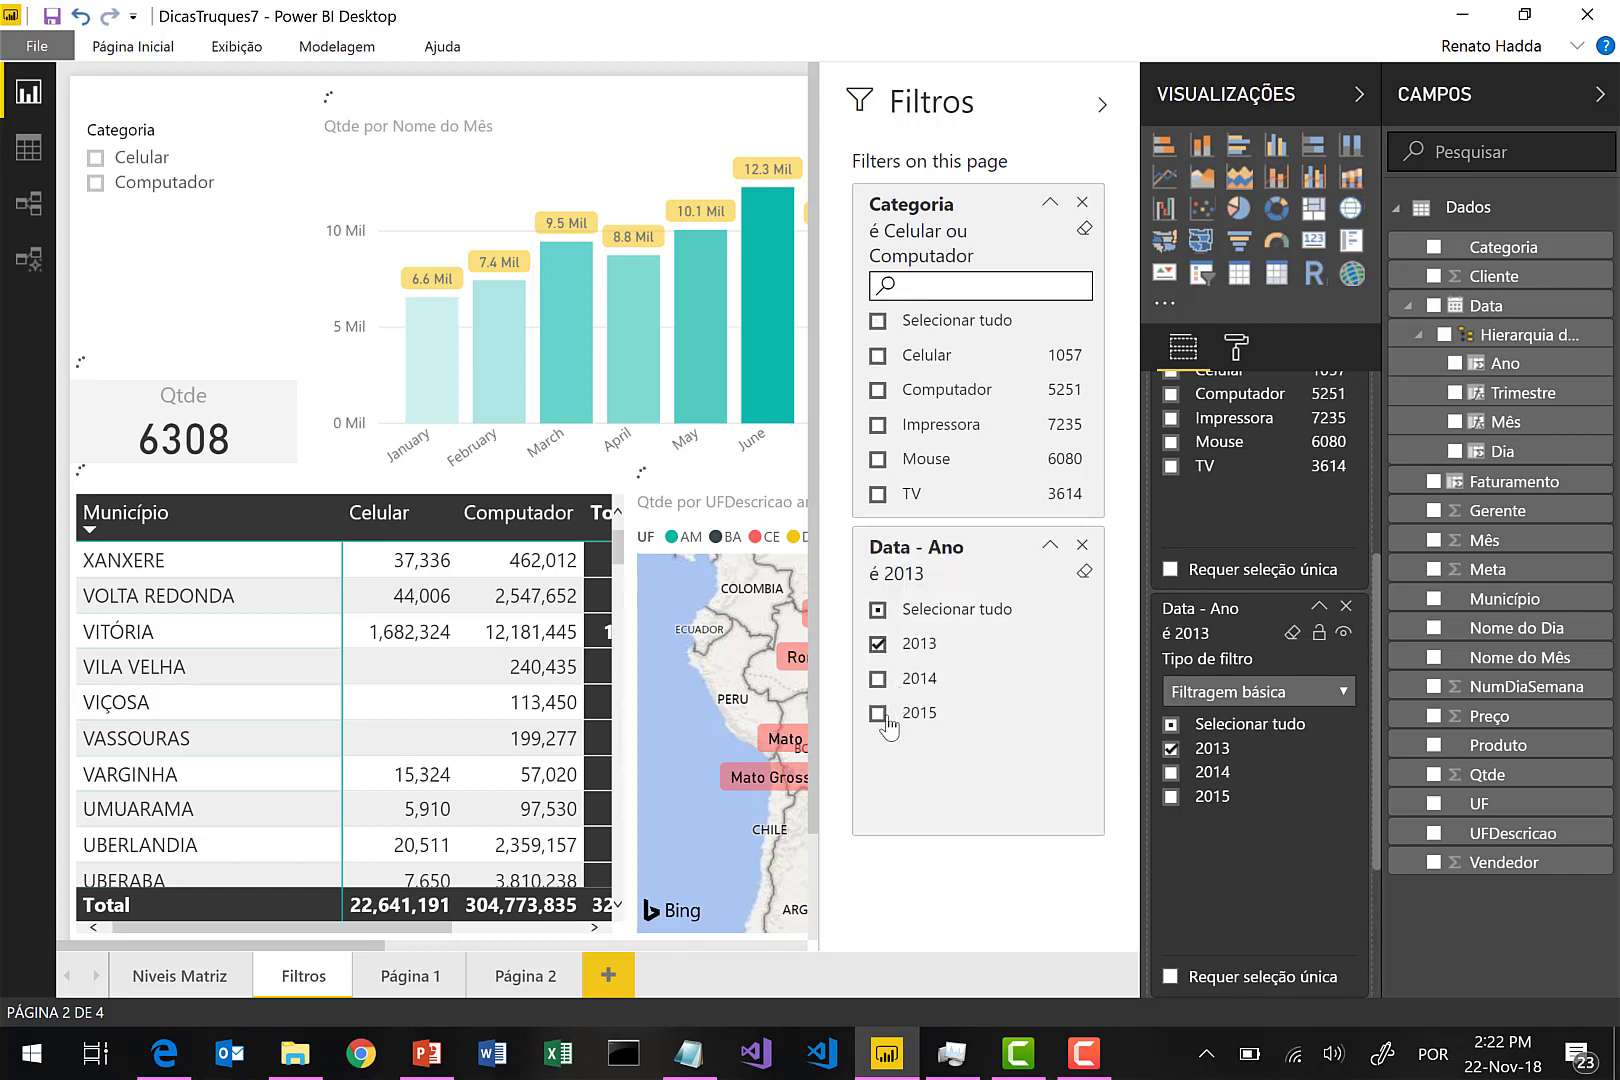
left_click(878, 713)
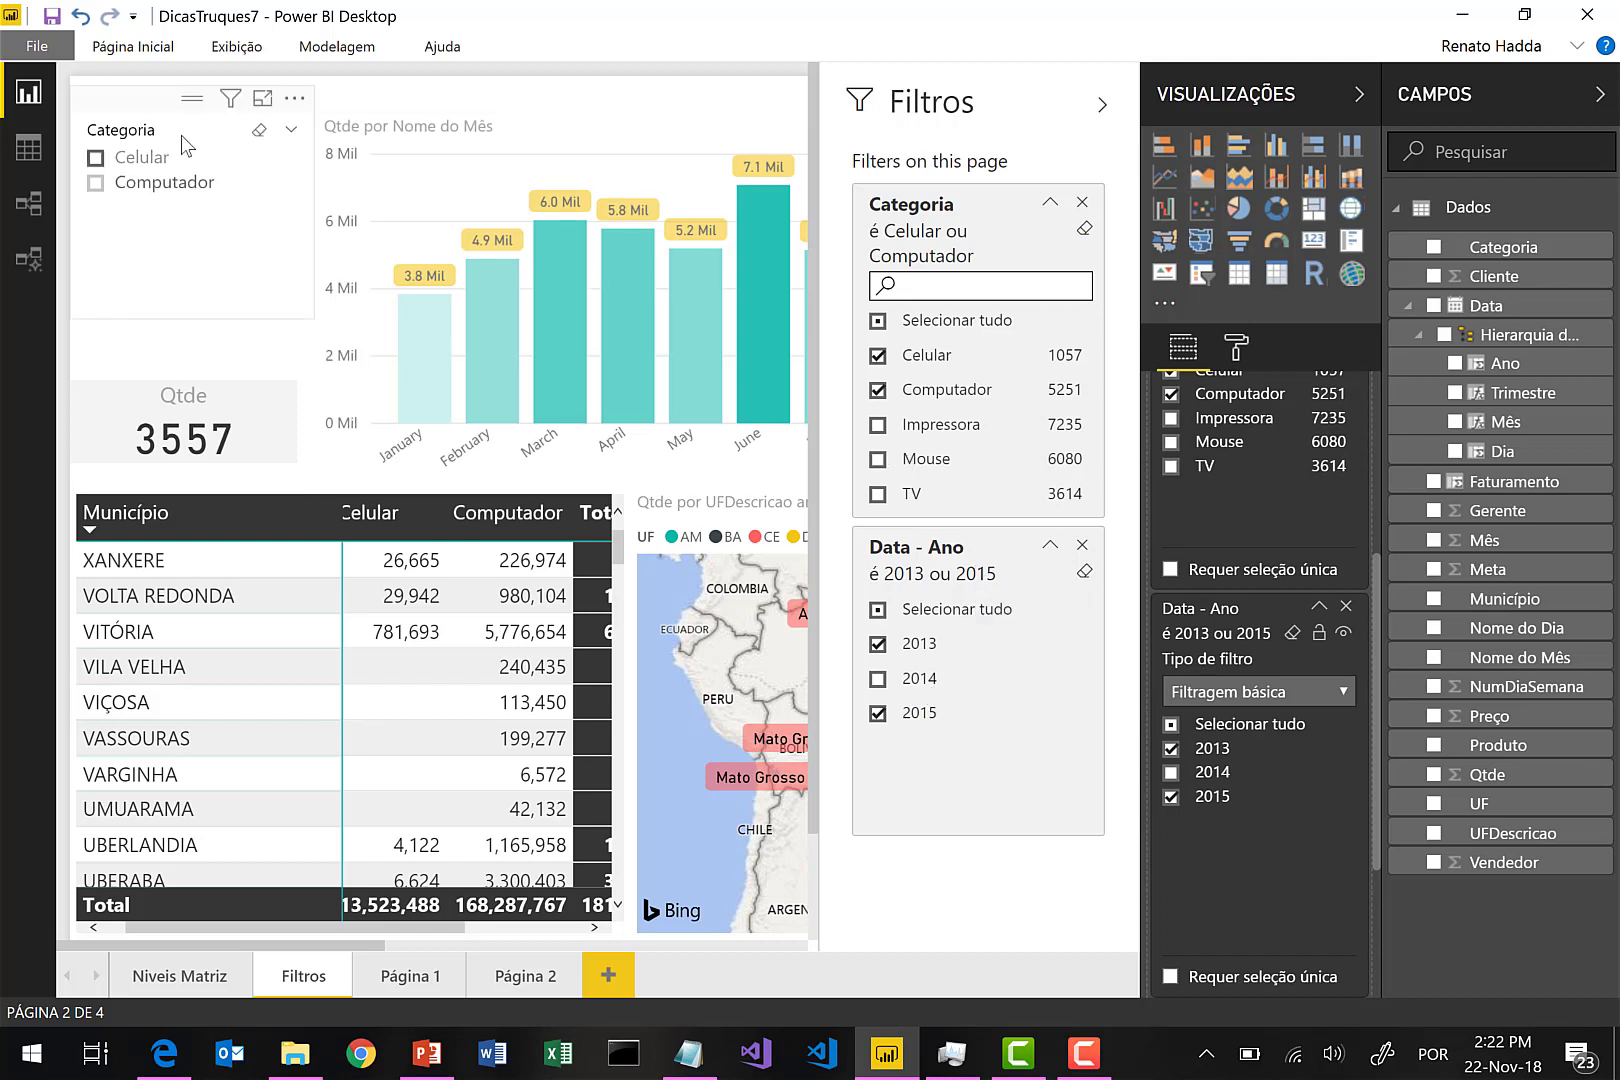
Shorten the Categoria slicer from its upper edge to free space above it on the page.
left_click(222, 256)
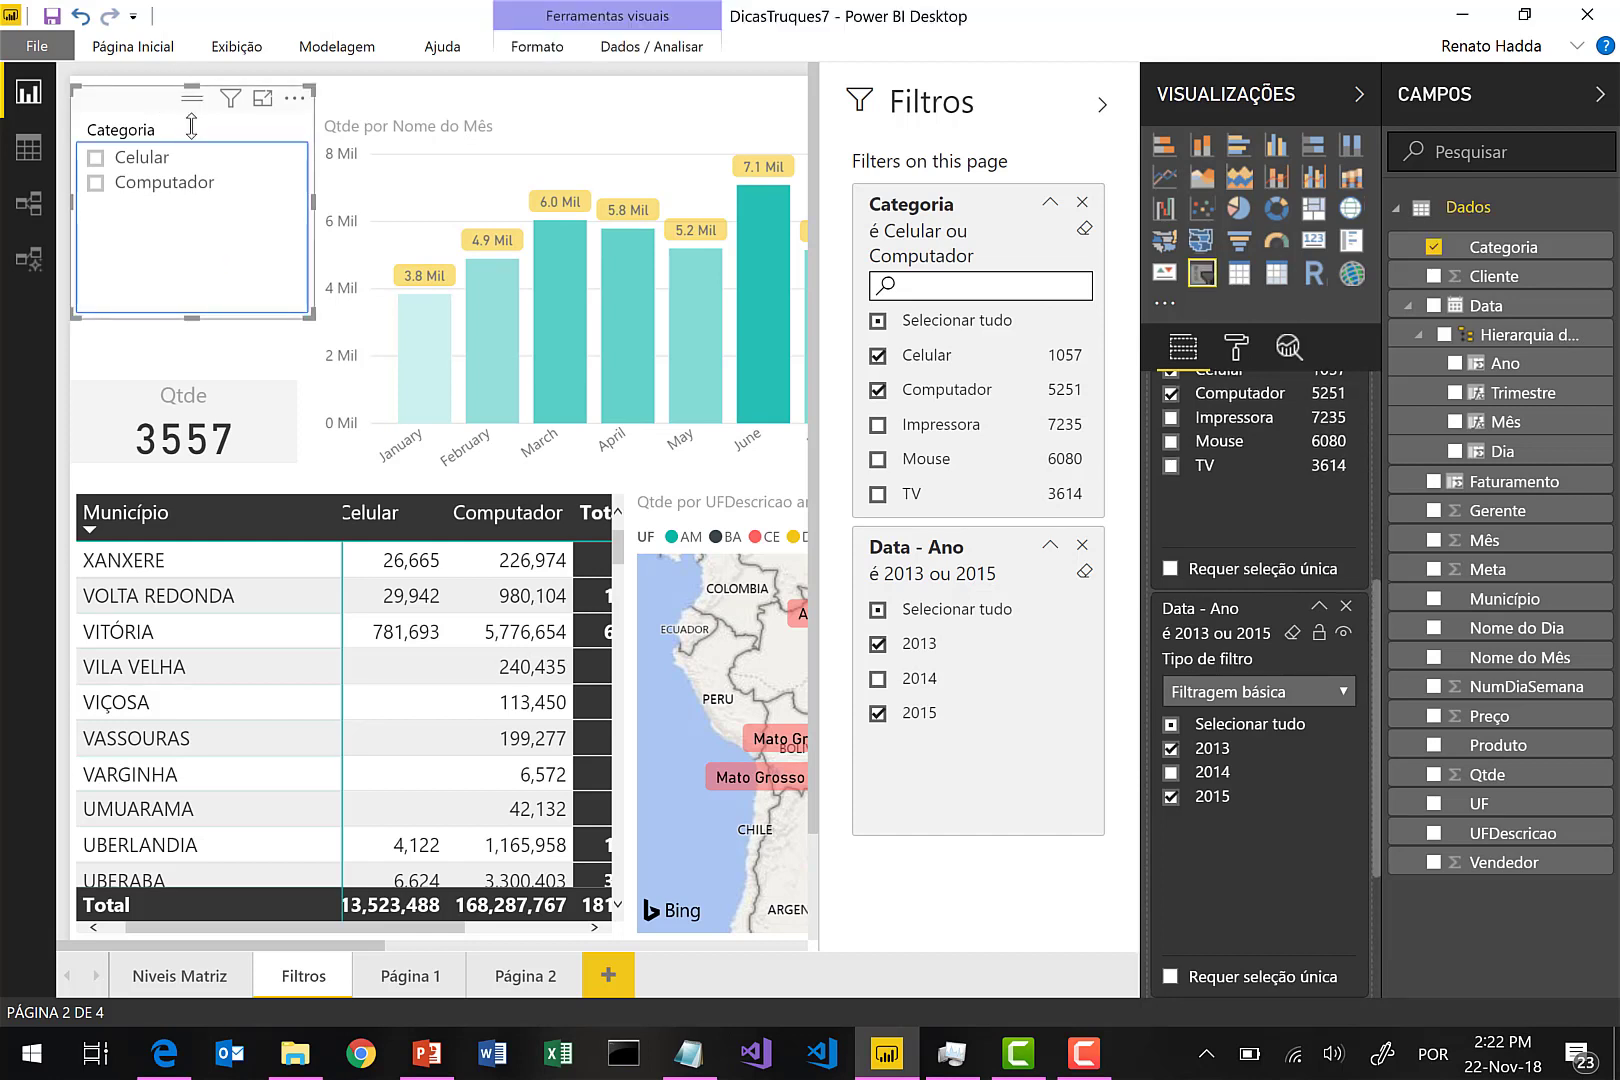
left_click_drag(191, 125, 177, 258)
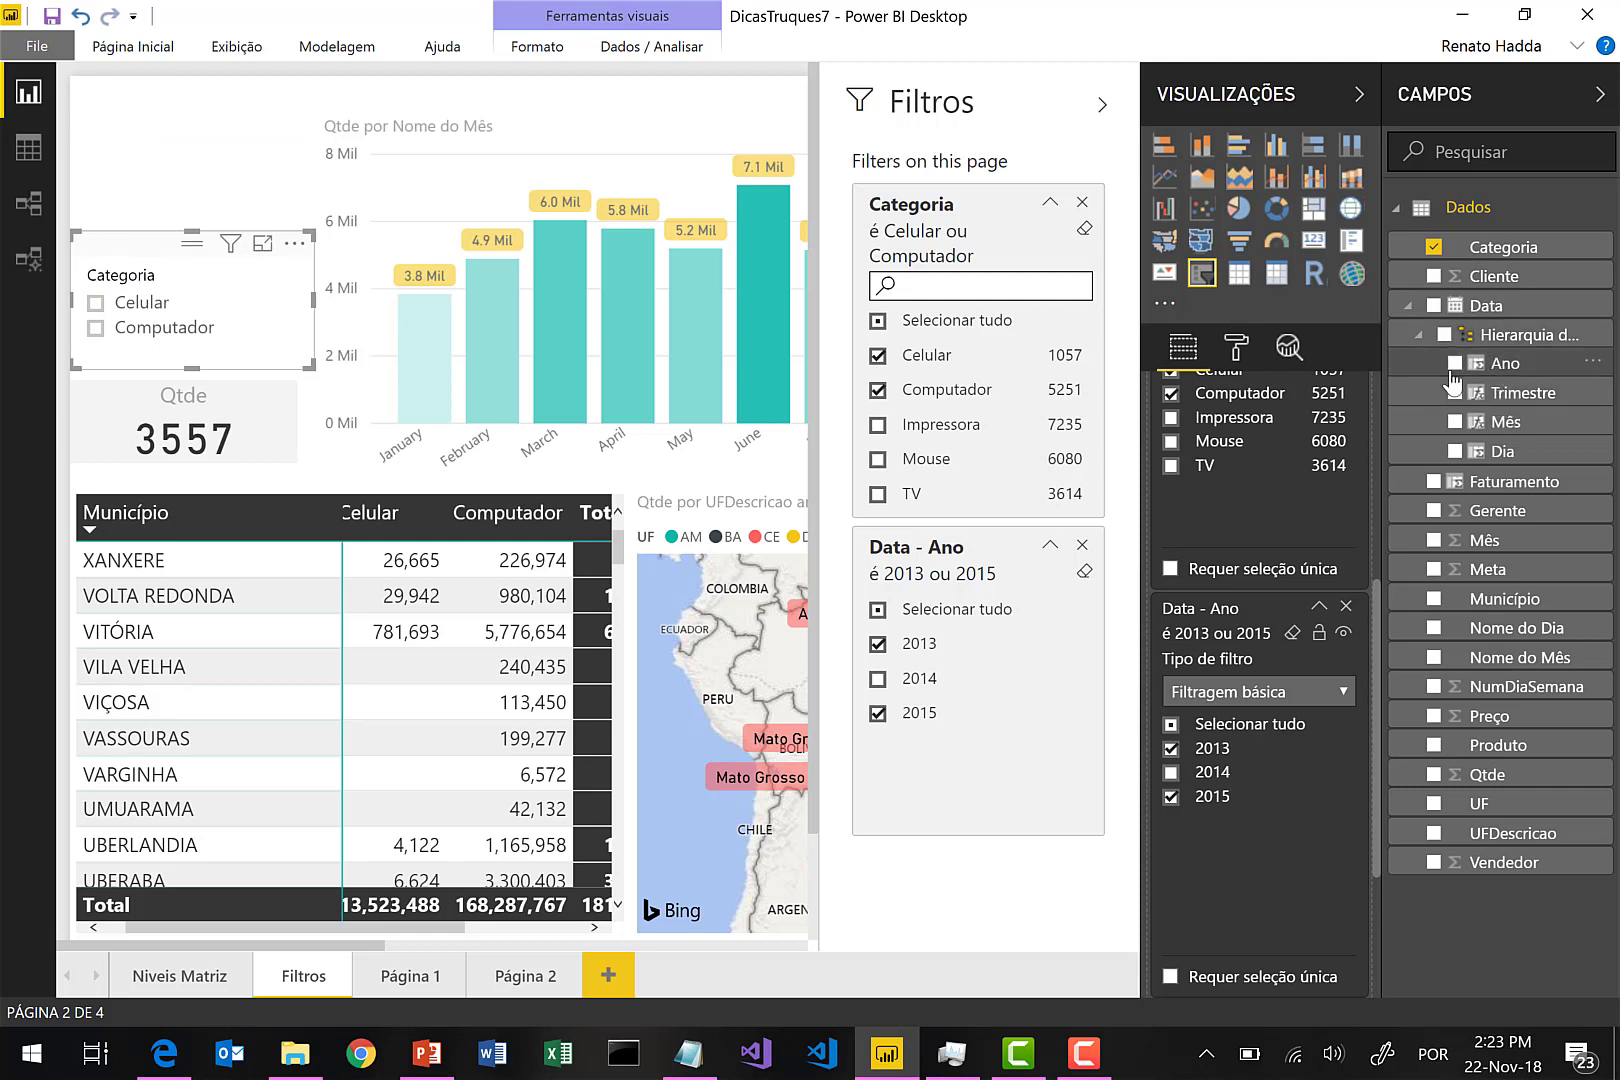
Add Ano from the Data hierarchy as a slicer above the Categoria slicer, using the Lista style.
left_click_drag(1453, 383, 202, 108)
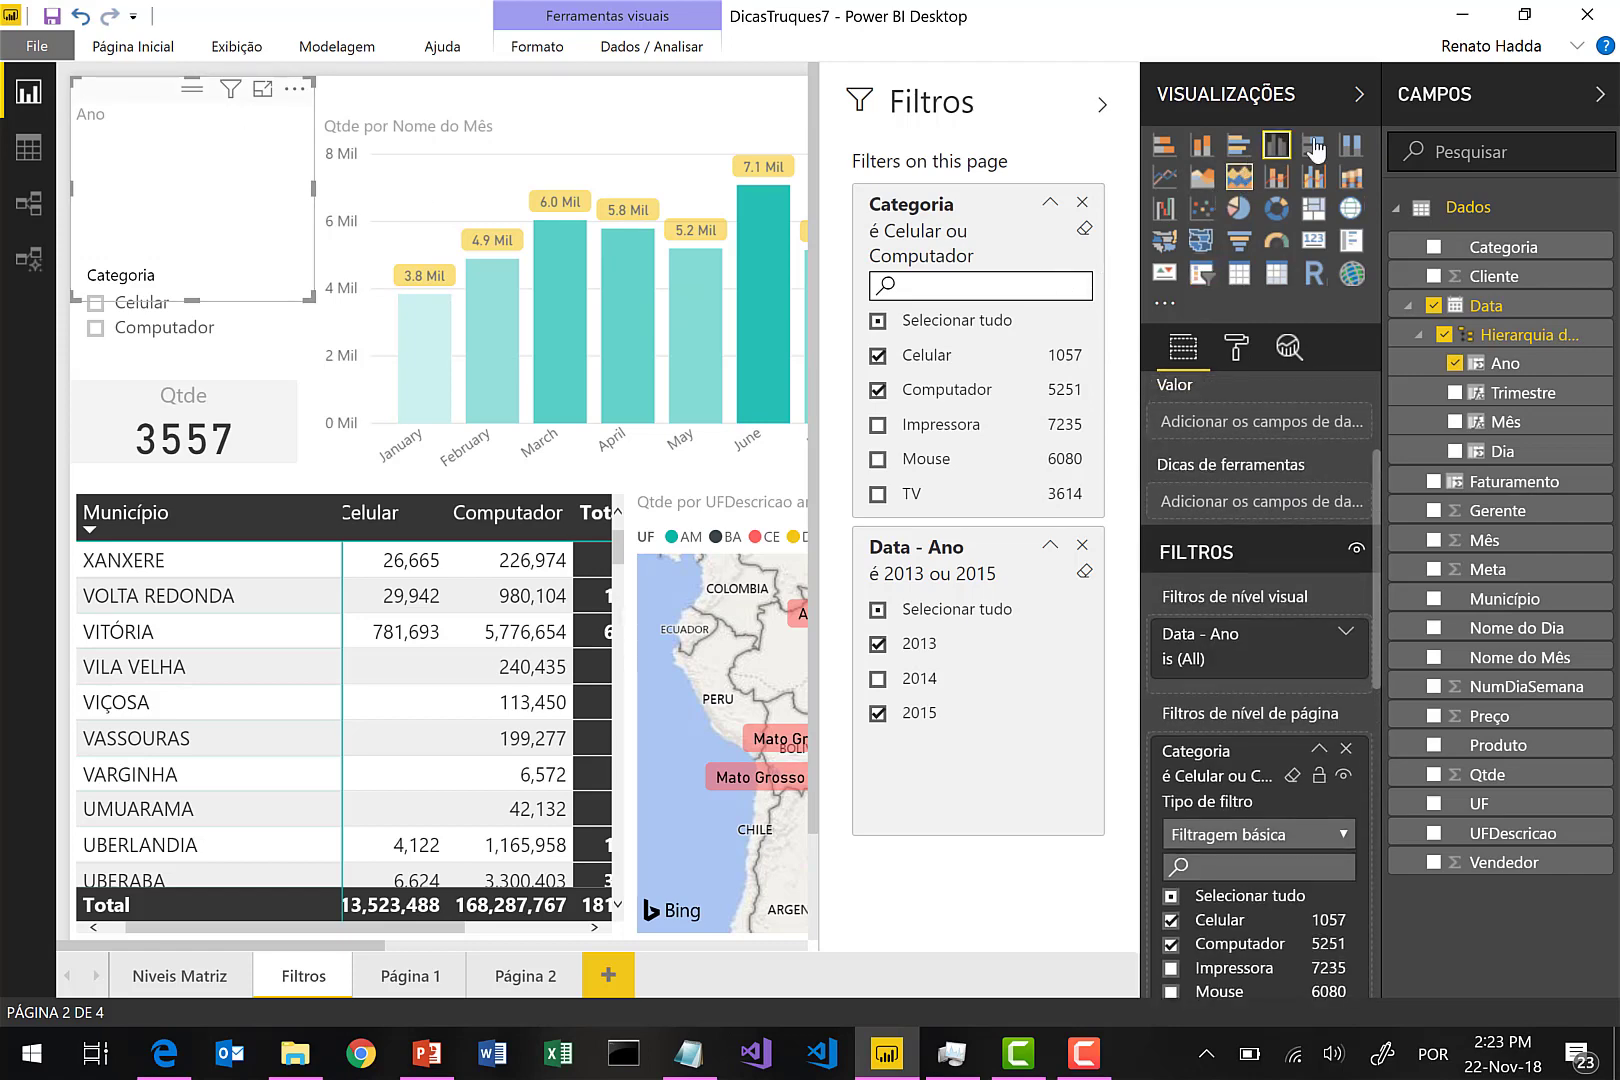
left_click(1600, 96)
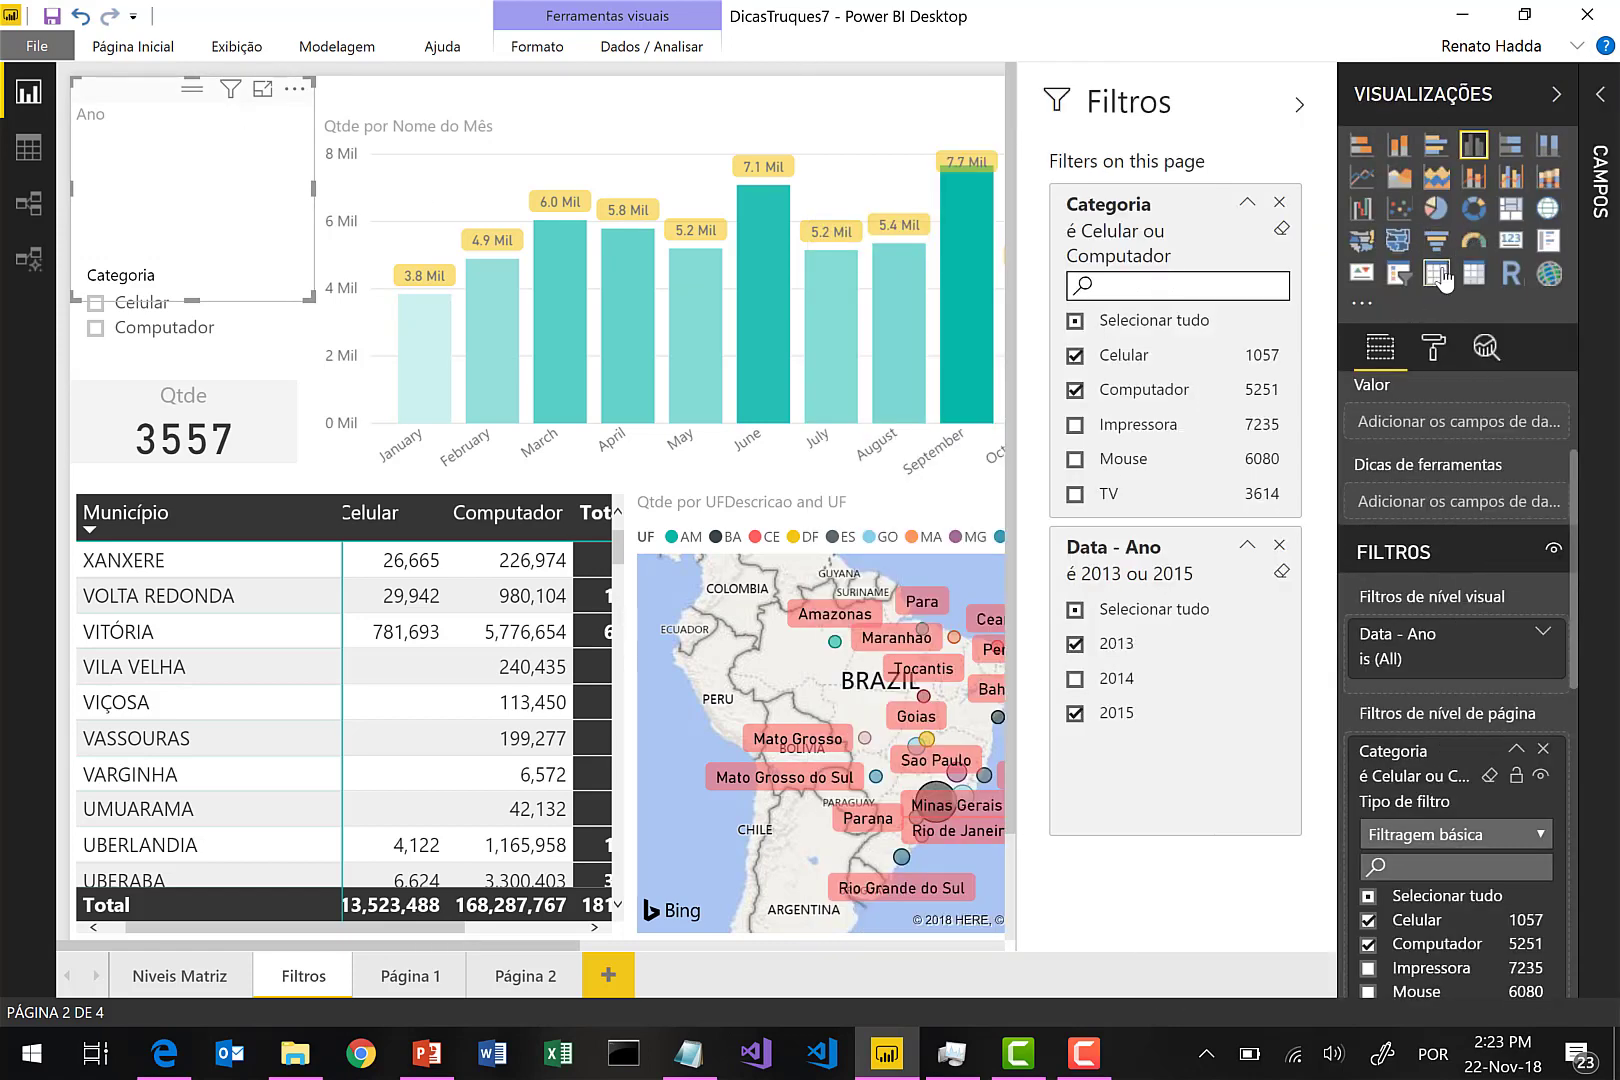
left_click(1403, 285)
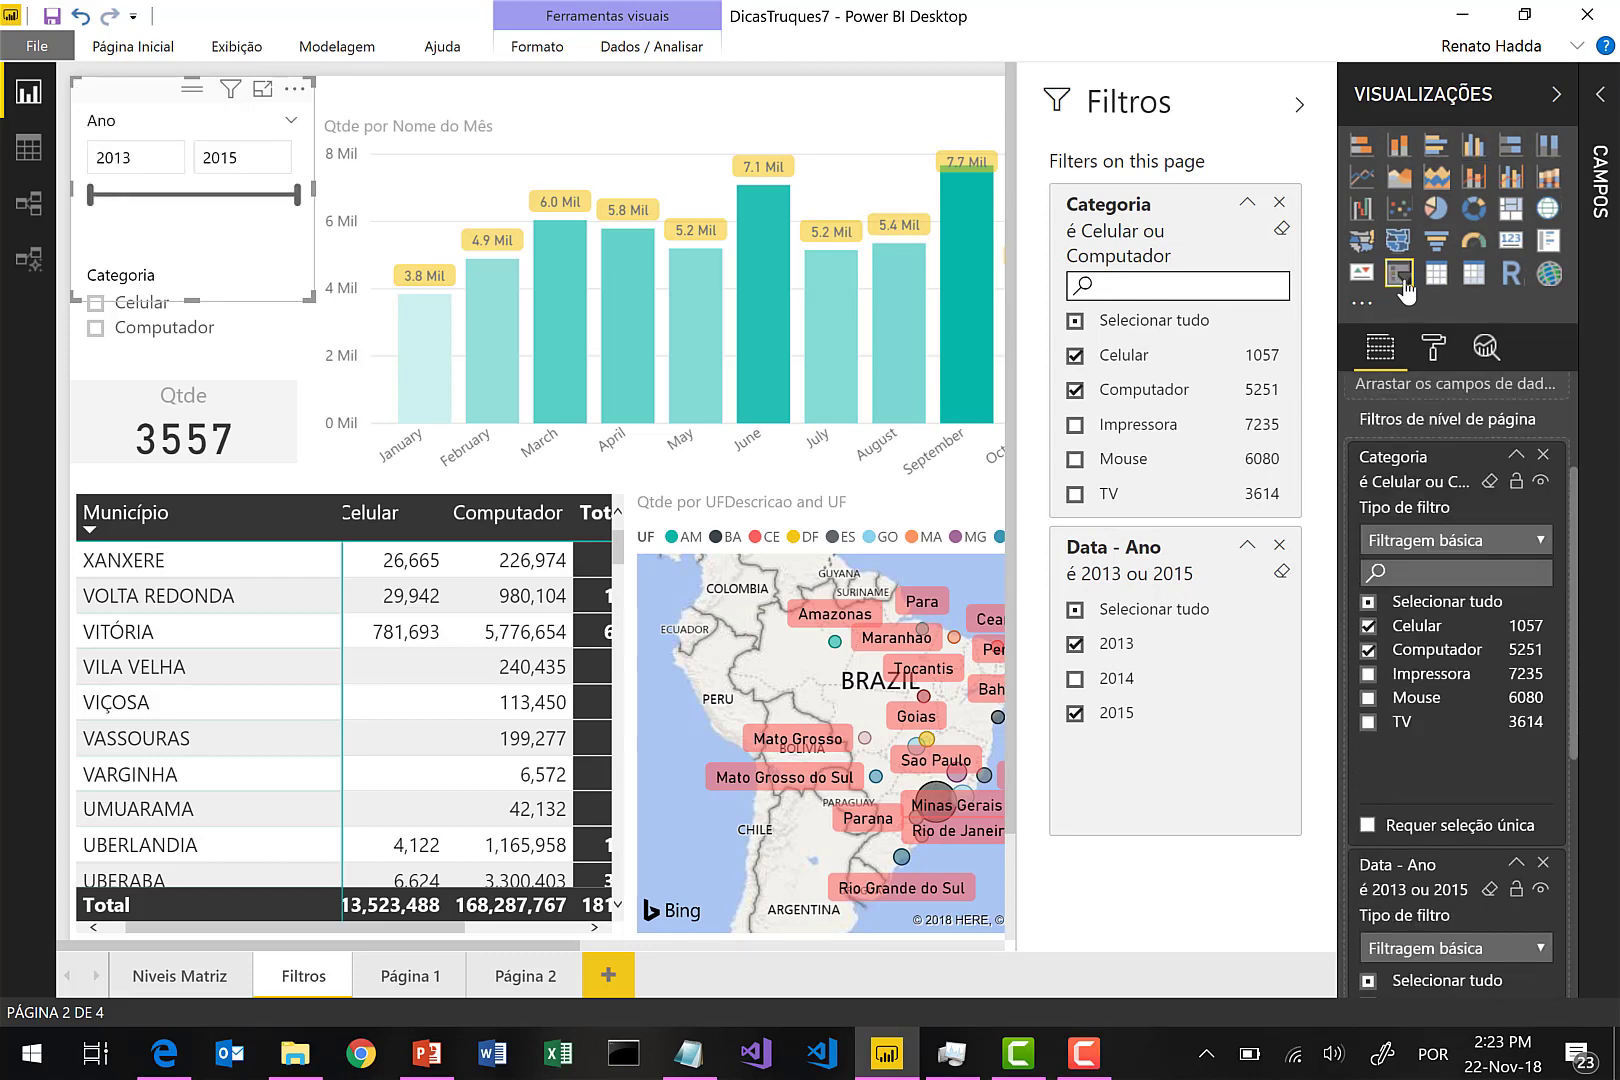
left_click(297, 123)
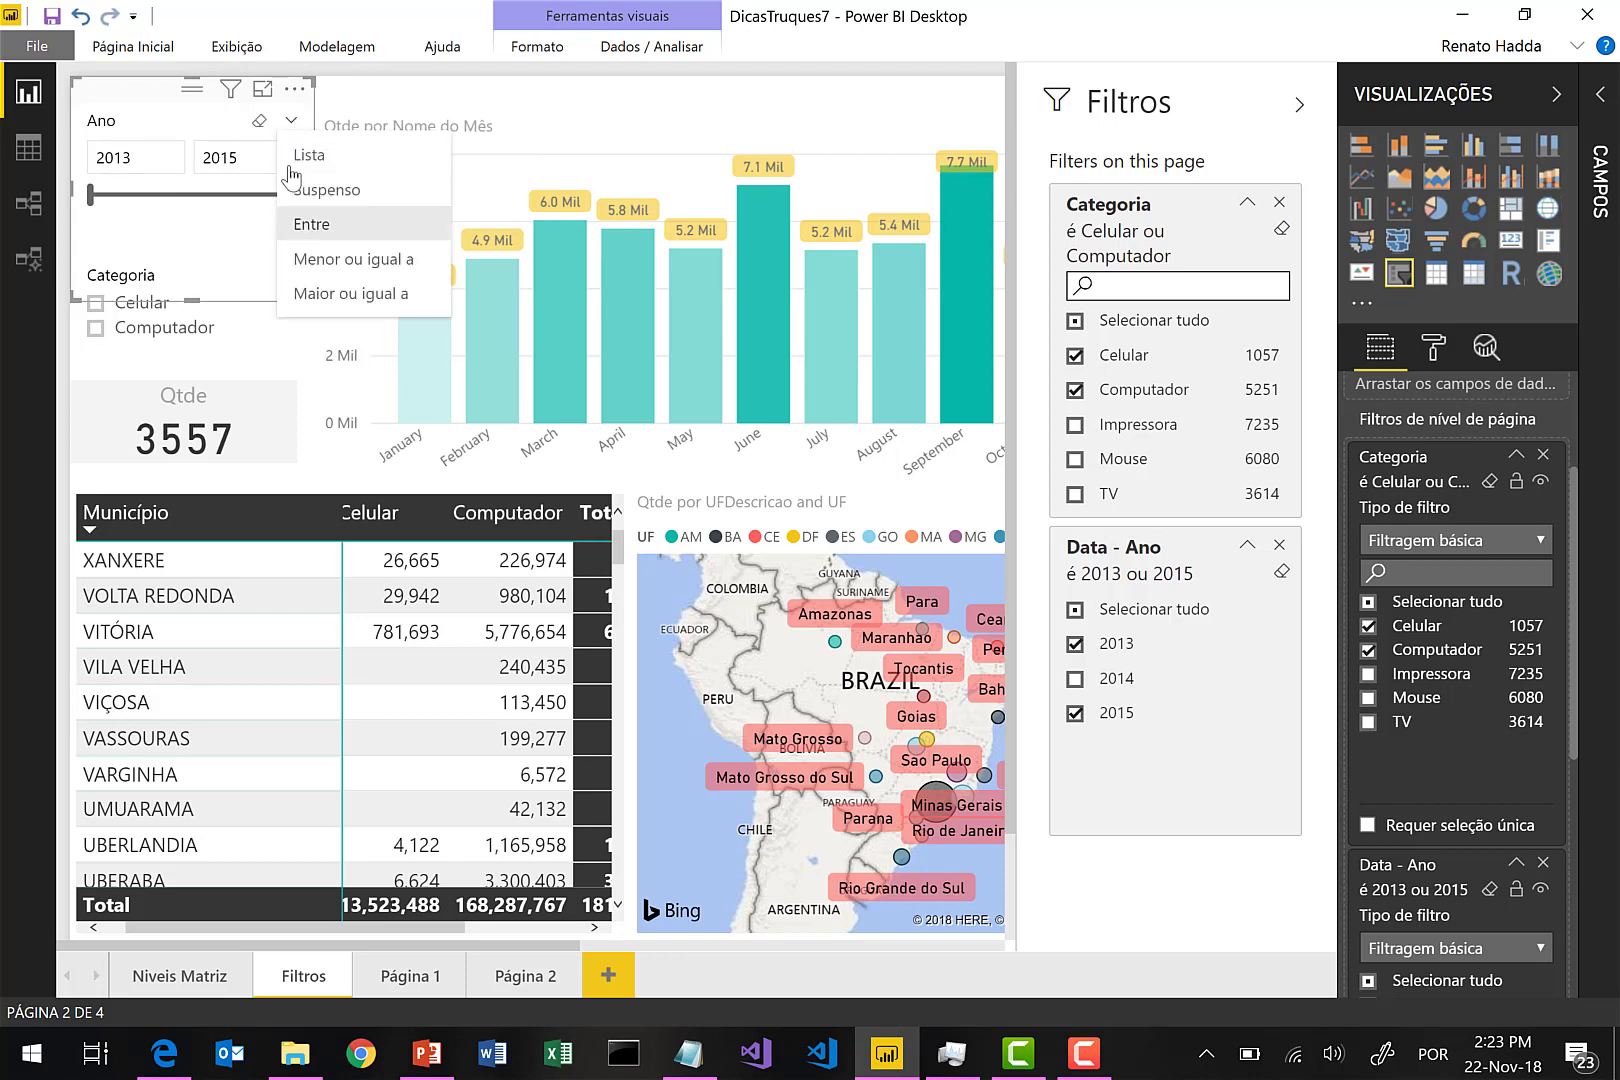
left_click(339, 163)
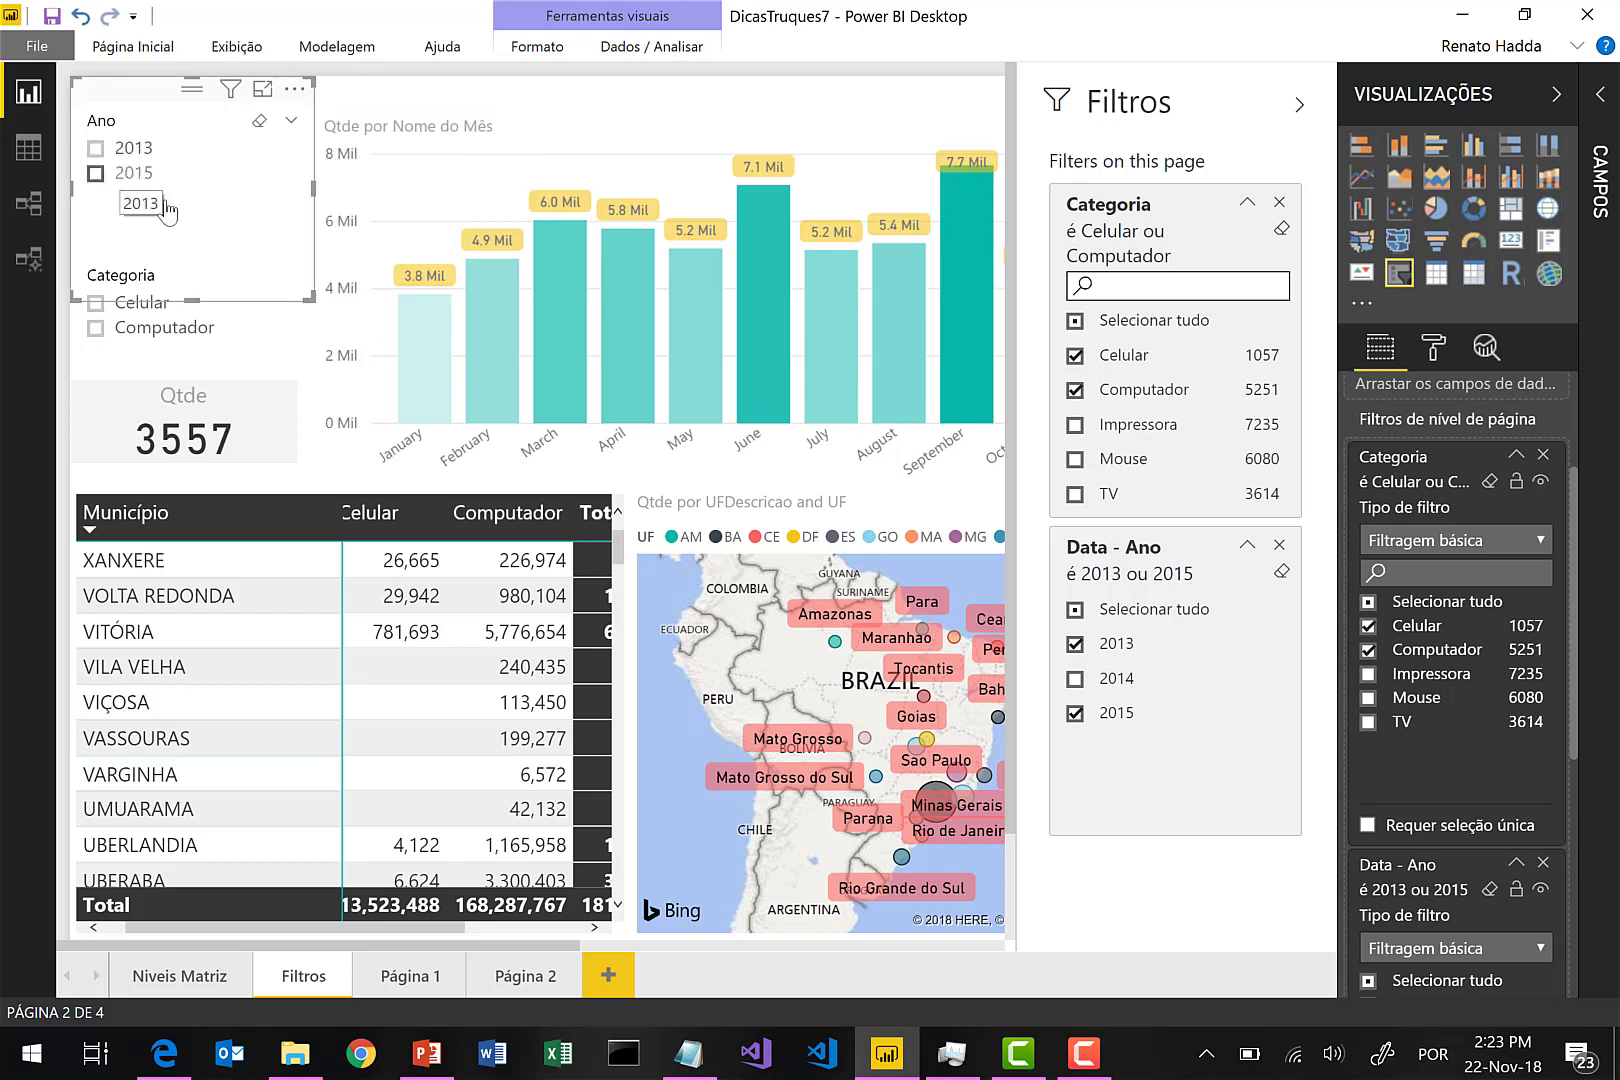
Clear the year selections of the page's Data - Ano filter.
left_click(1281, 573)
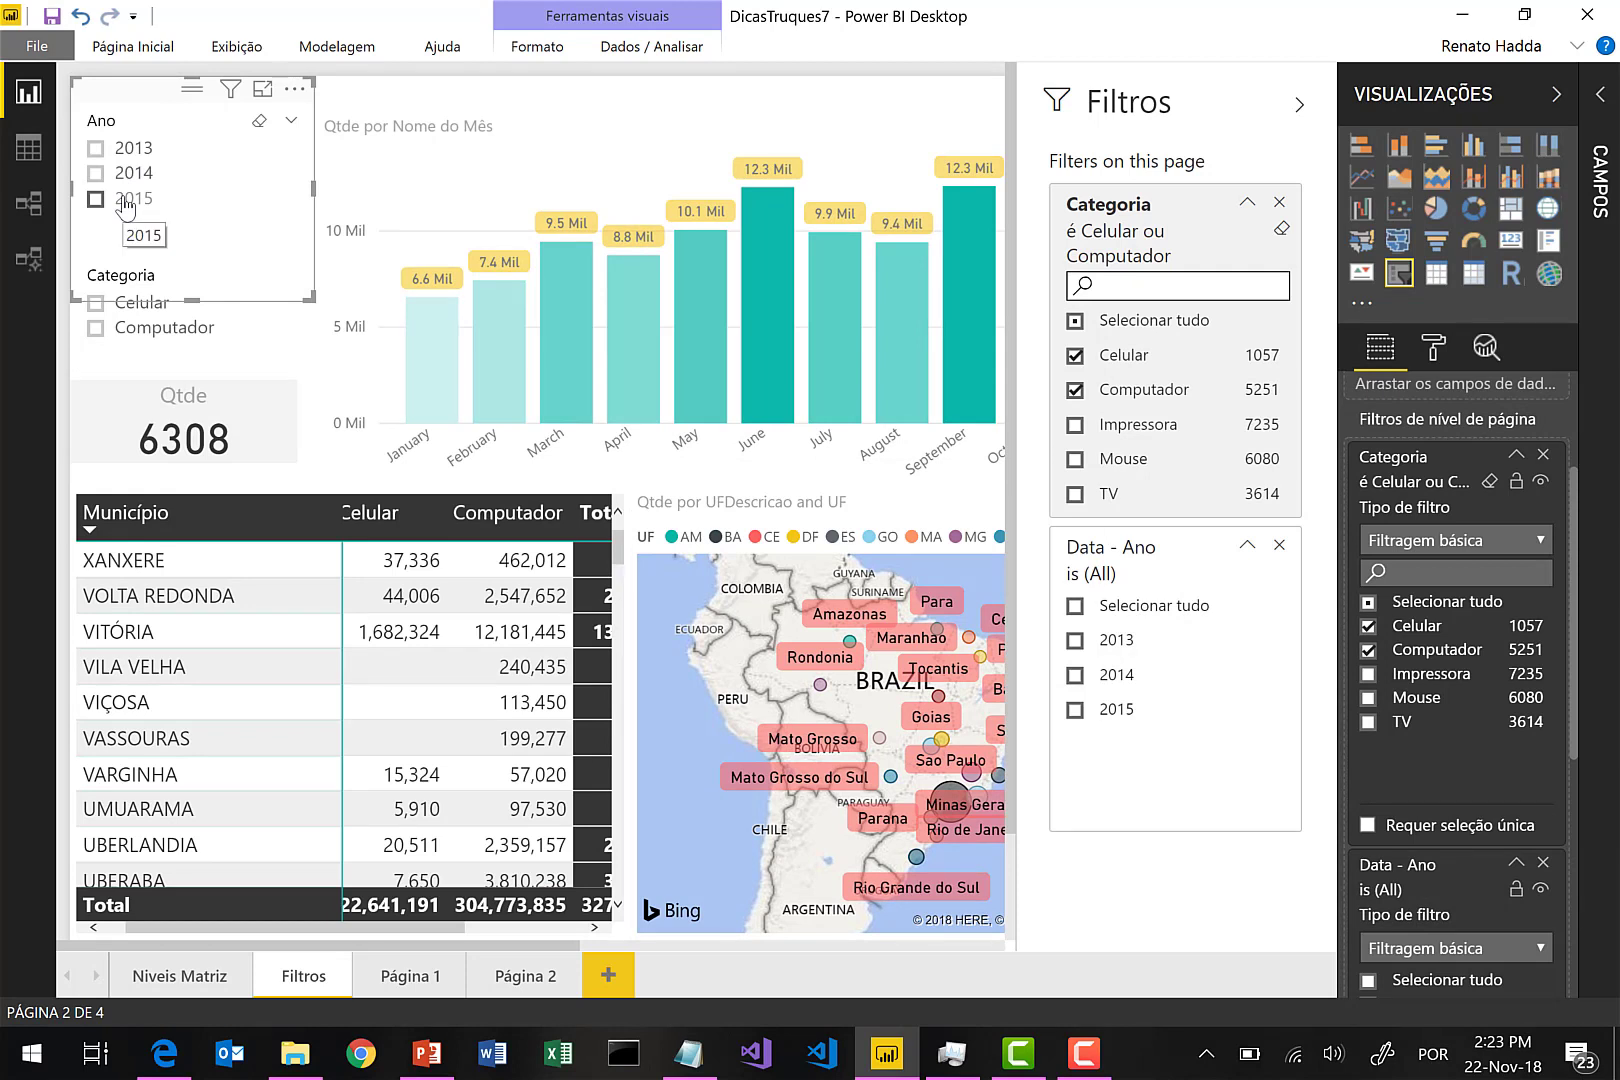
Reposition and shorten the Ano slicer above the Categoria slicer, and delete it from the page.
mouse_move(163, 97)
left_mouse_down()
mouse_move(175, 136)
mouse_move(222, 136)
mouse_move(191, 145)
mouse_move(167, 106)
left_mouse_up()
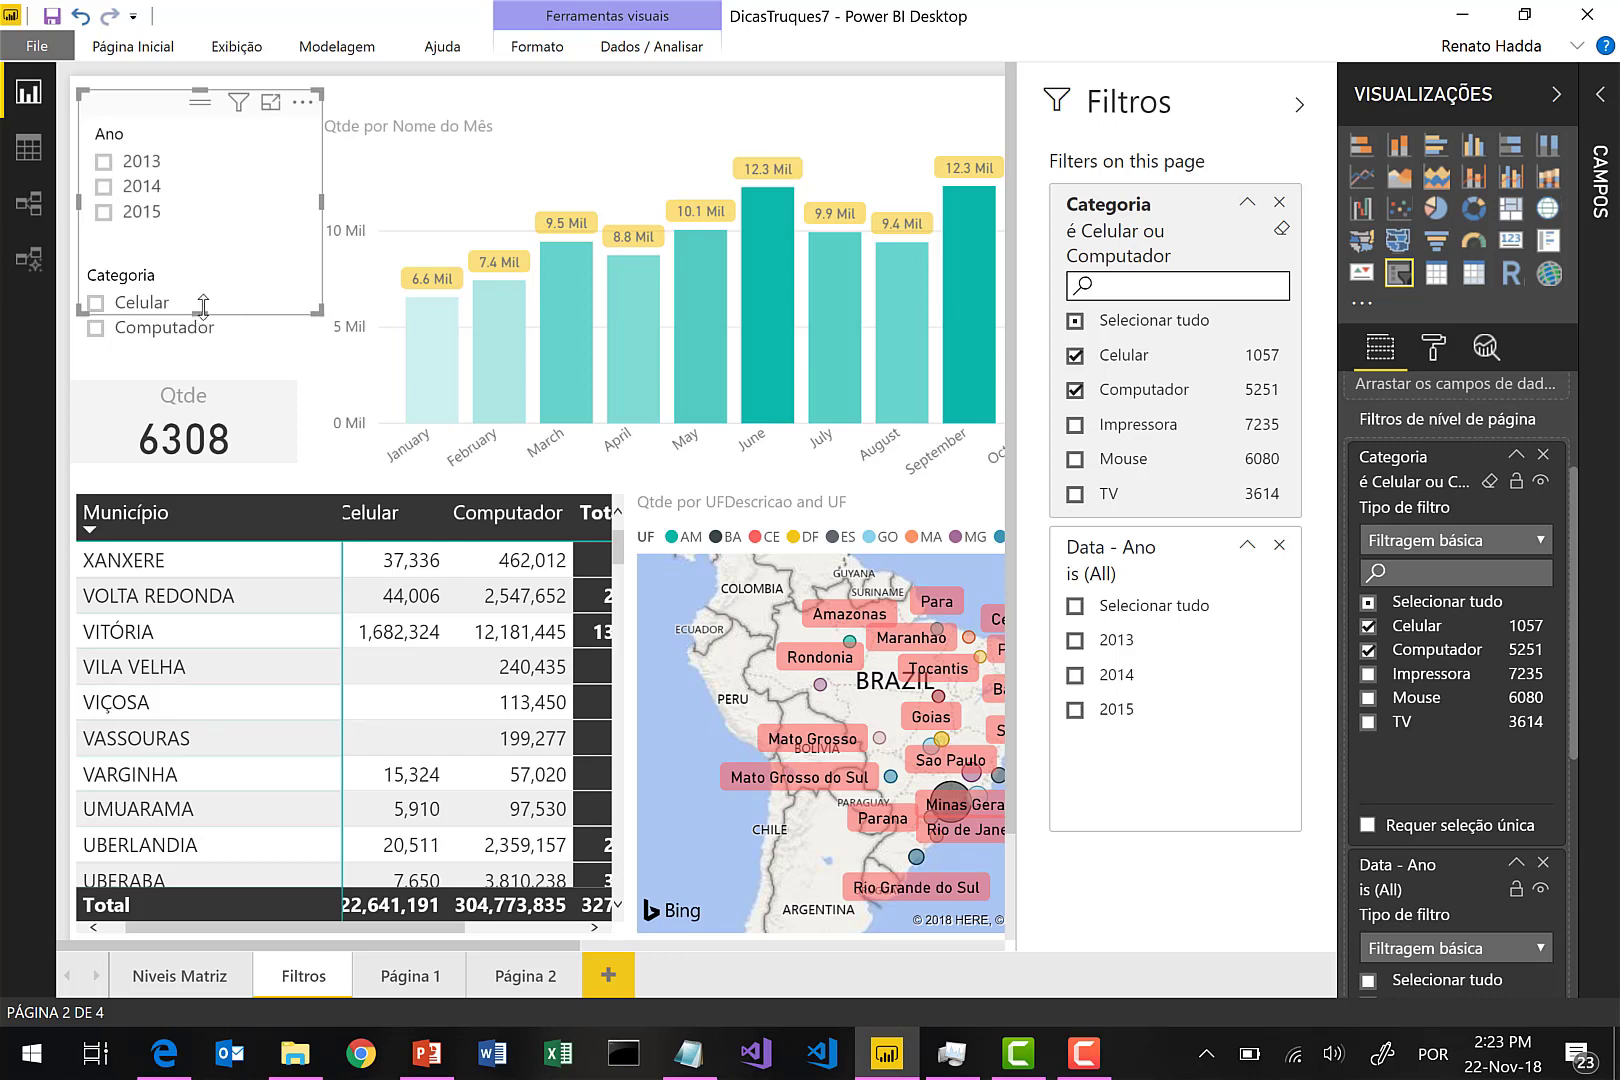
left_click_drag(203, 313, 204, 246)
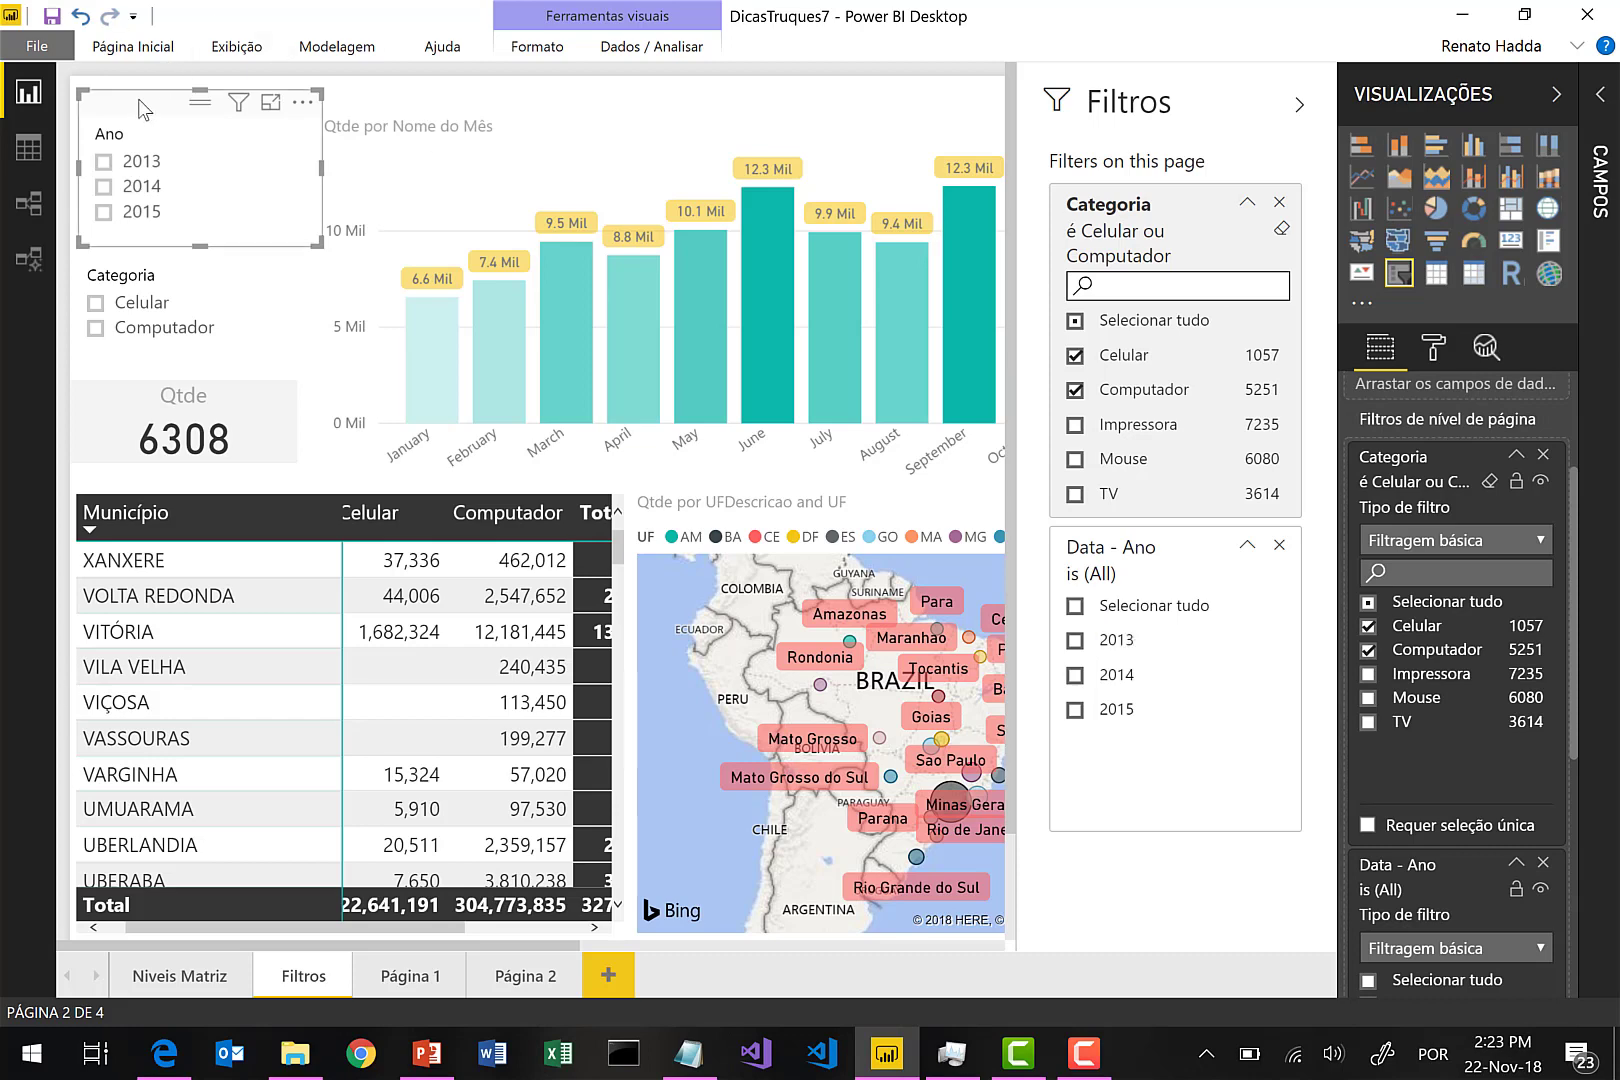
key("Delete")
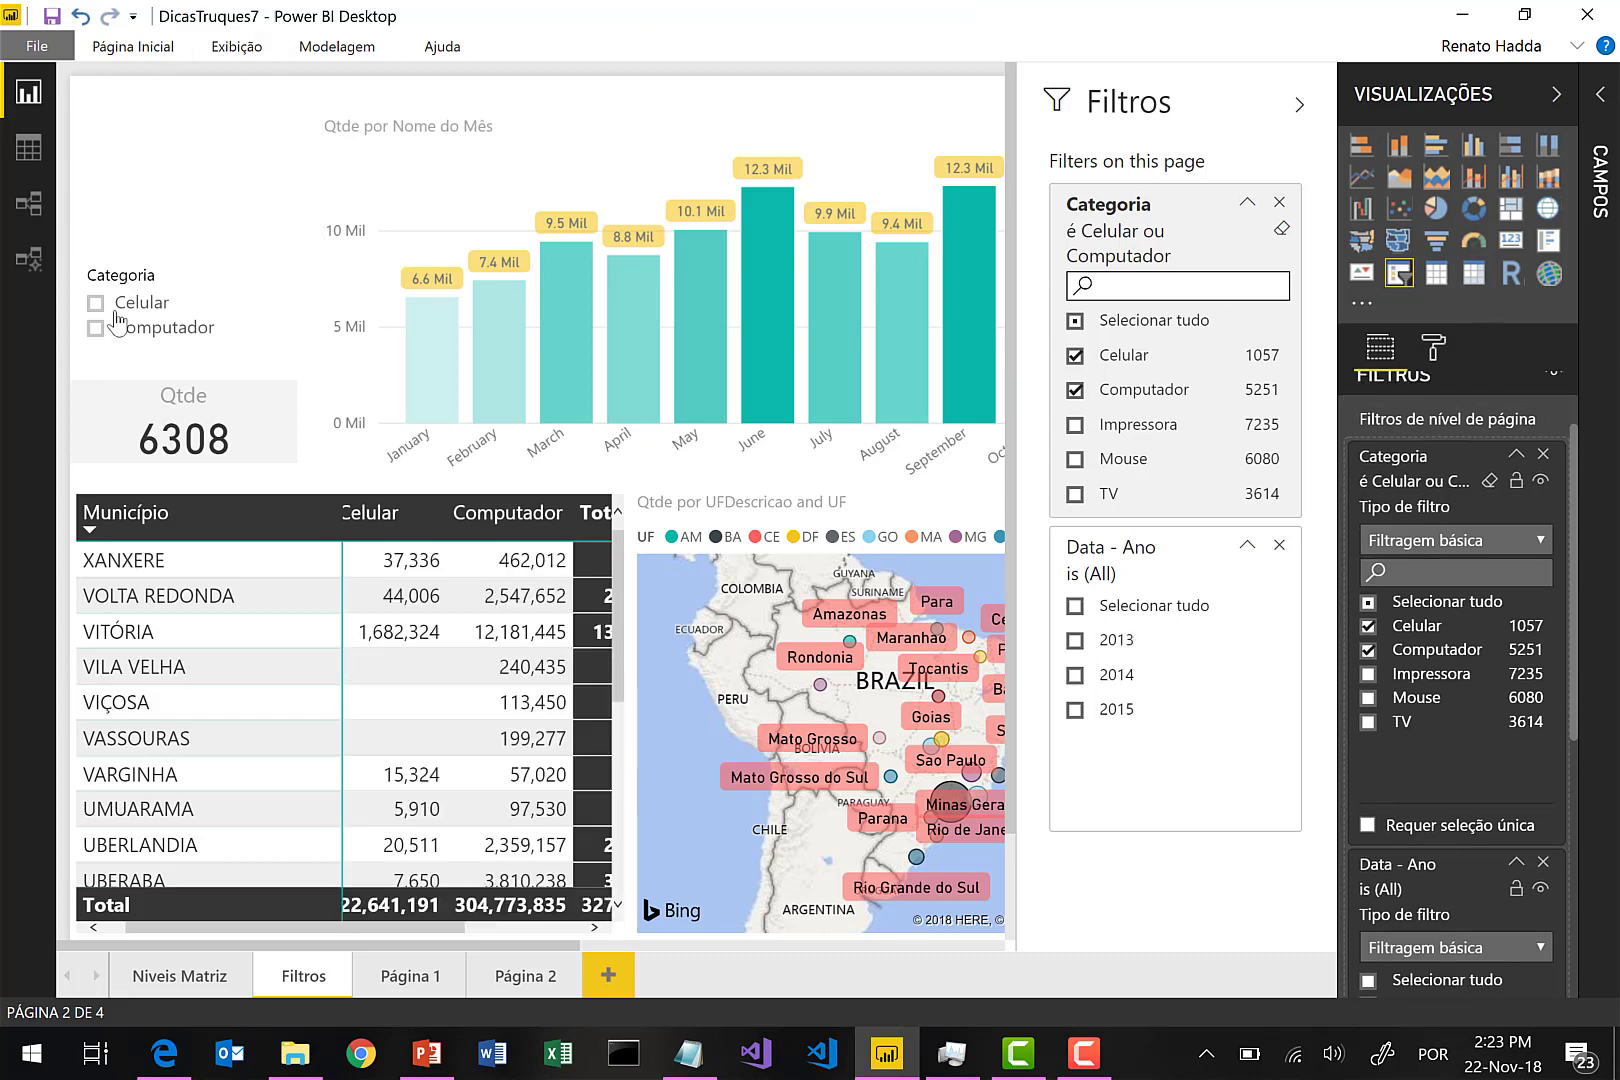
Move the Categoria slicer up into the empty space and restrict the page's Data - Ano filter to 2014.
left_click_drag(155, 240, 170, 125)
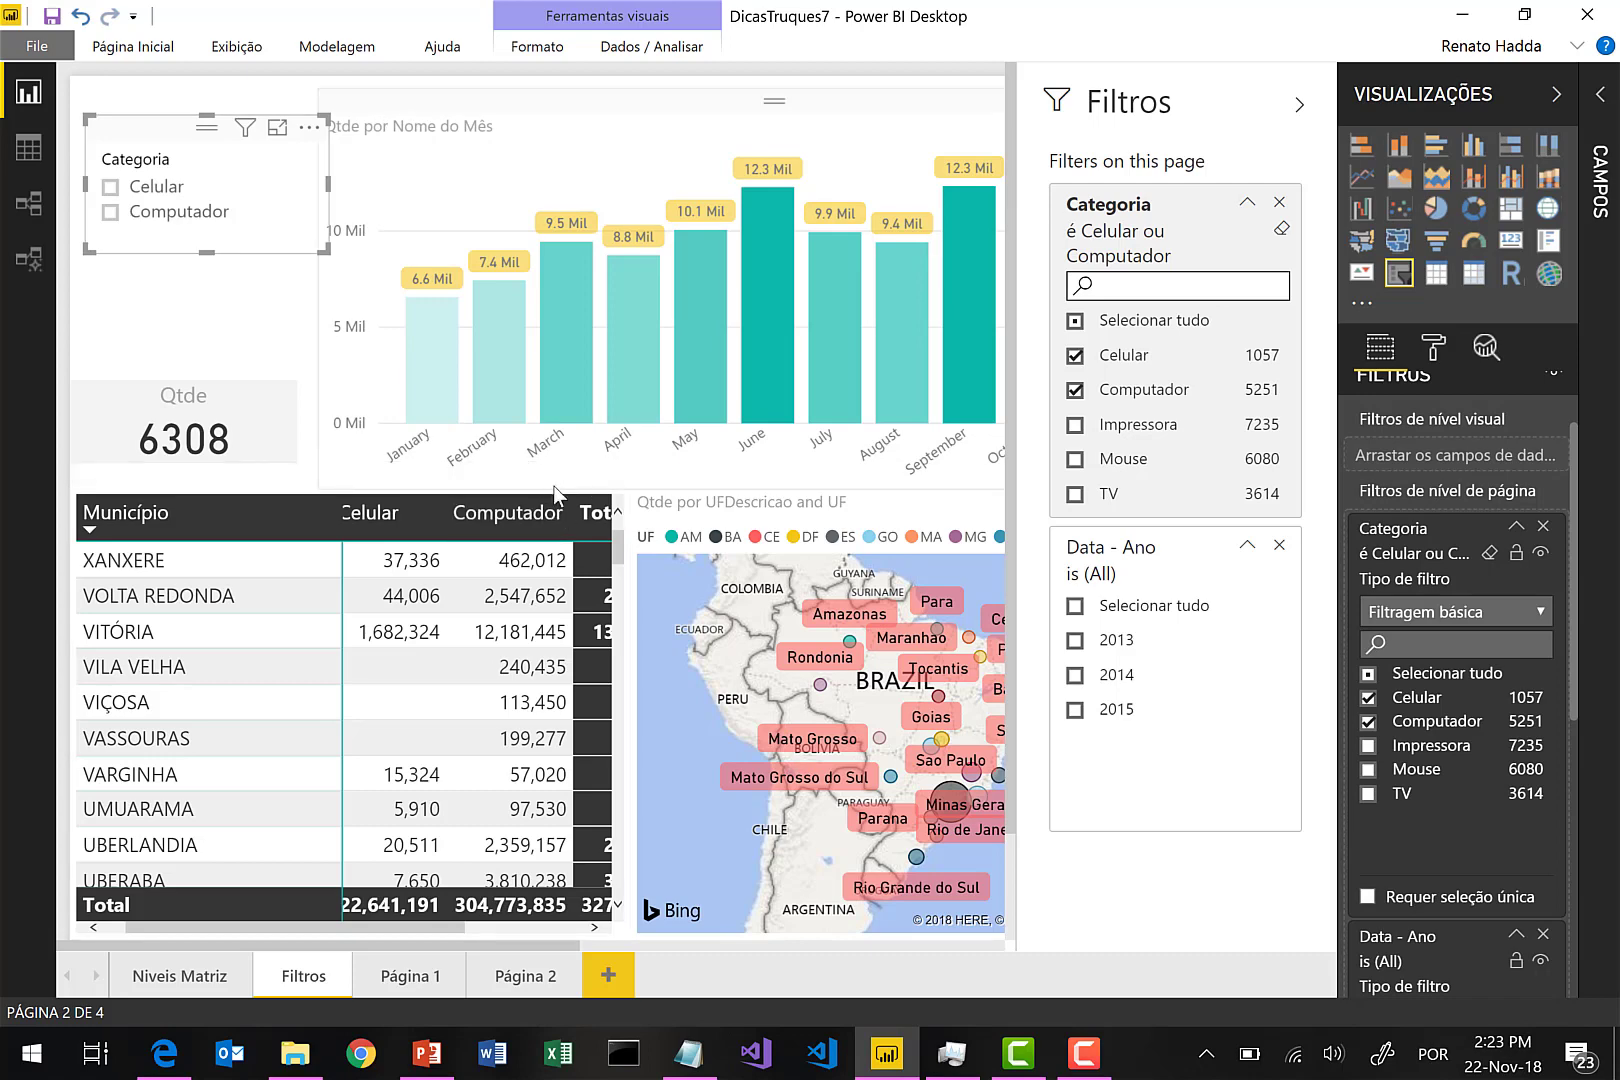
left_click(1076, 676)
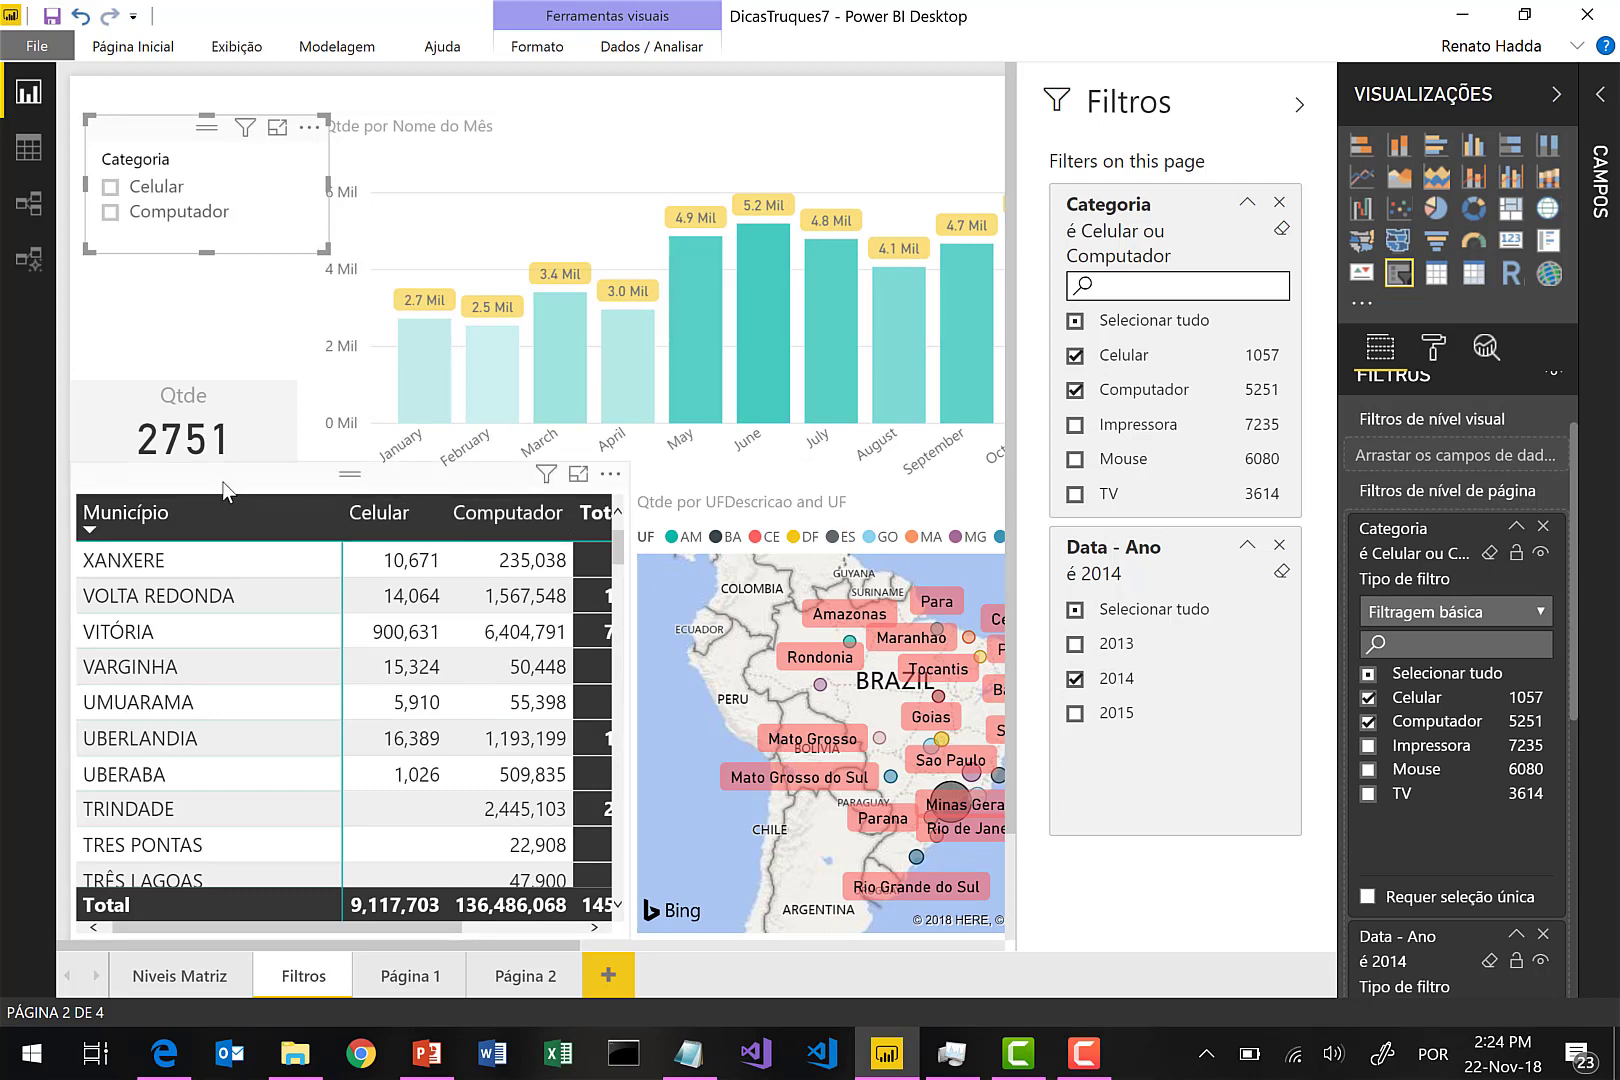
Check which filters affect the Município matrix, collapse the Filtros pane, and check those affecting the Qtde por Nome do Mês chart.
left_click(456, 490)
mouse_move(548, 480)
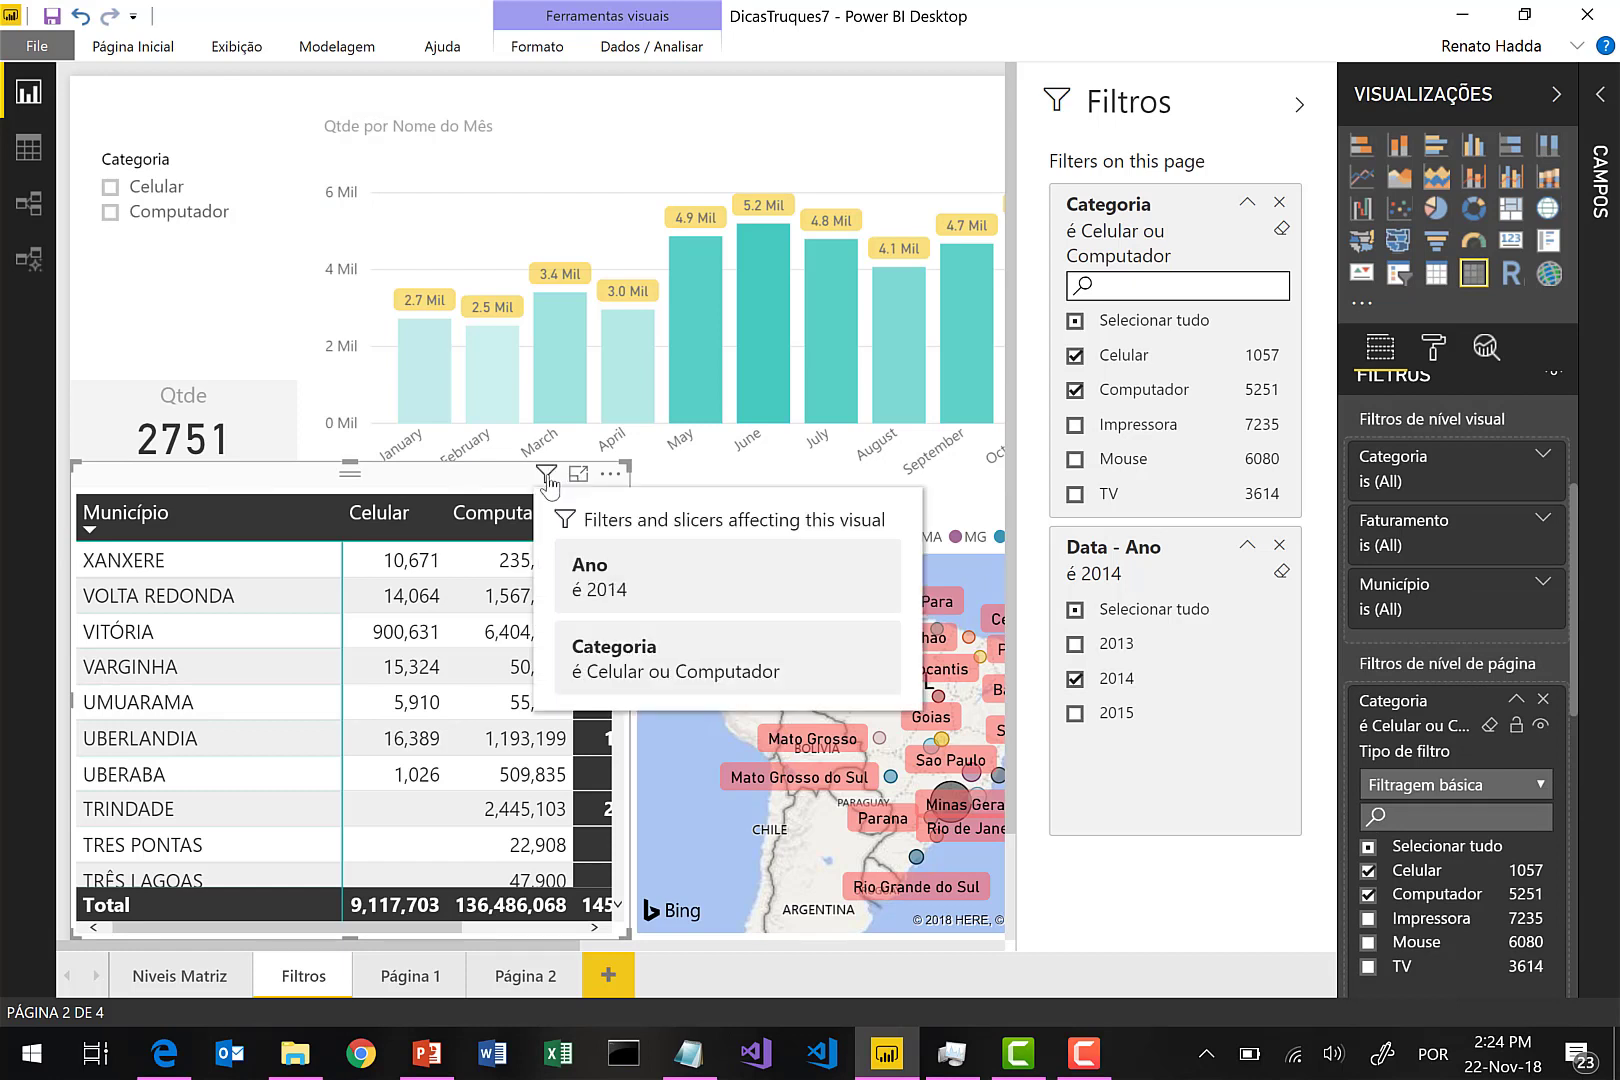
left_click(1298, 105)
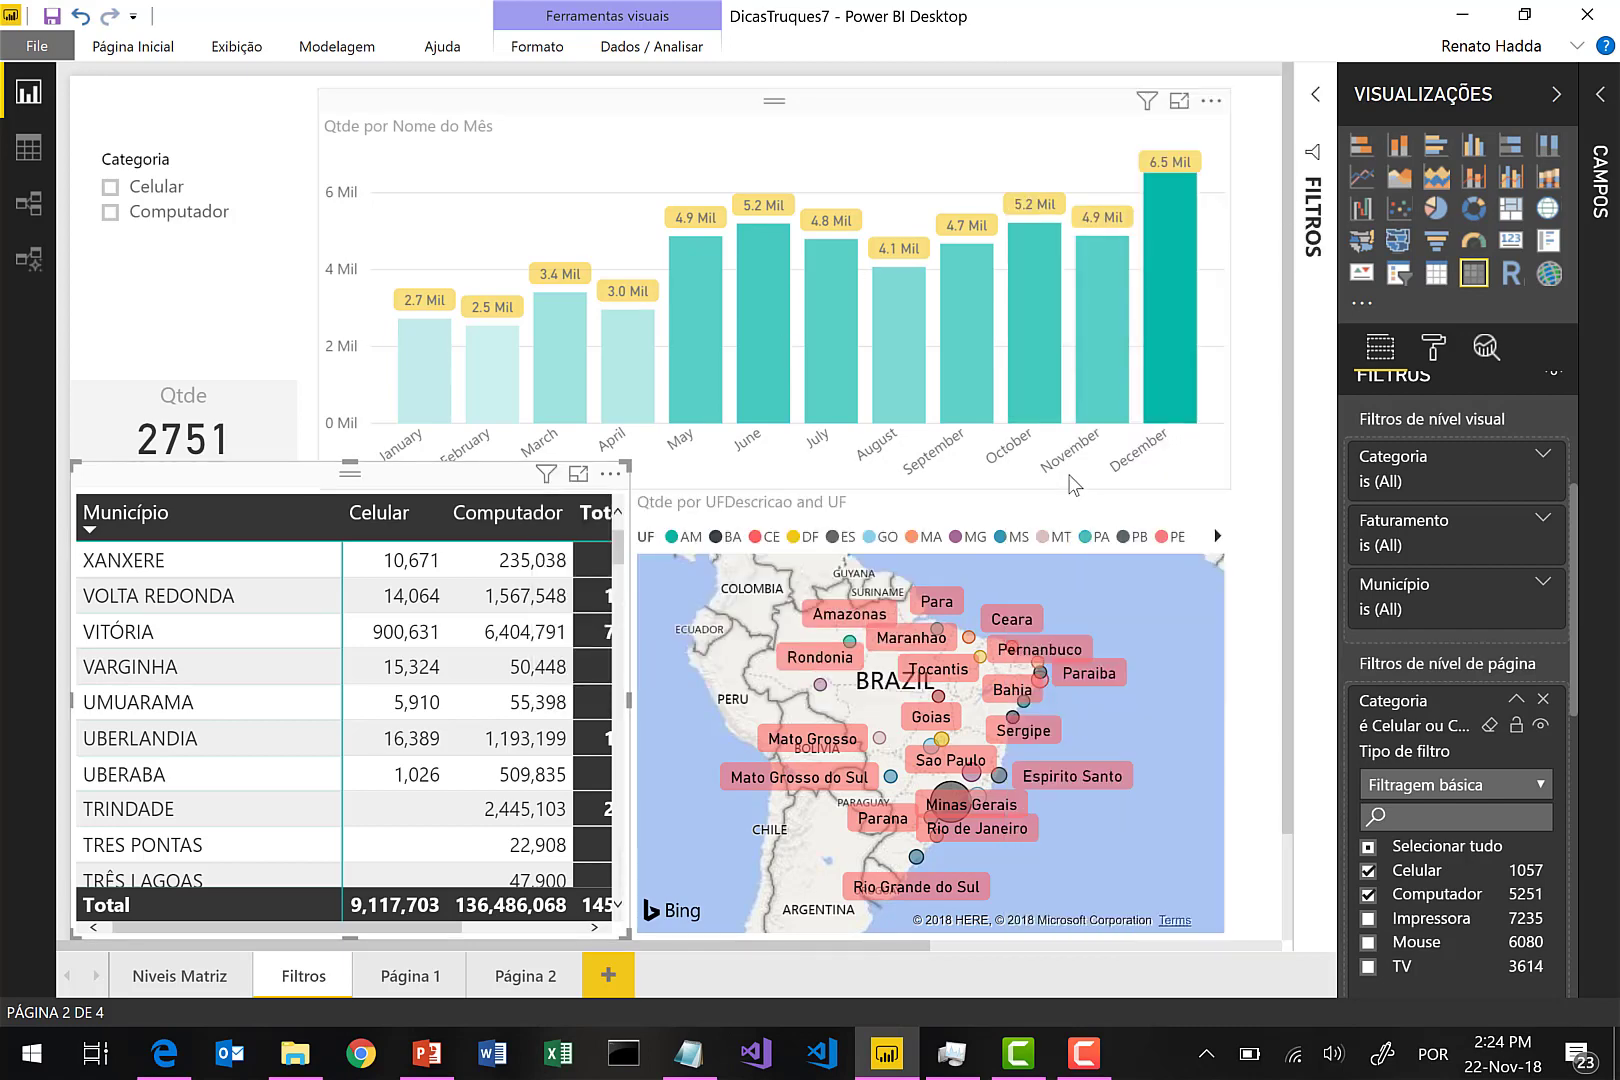
mouse_move(1148, 482)
mouse_move(1147, 103)
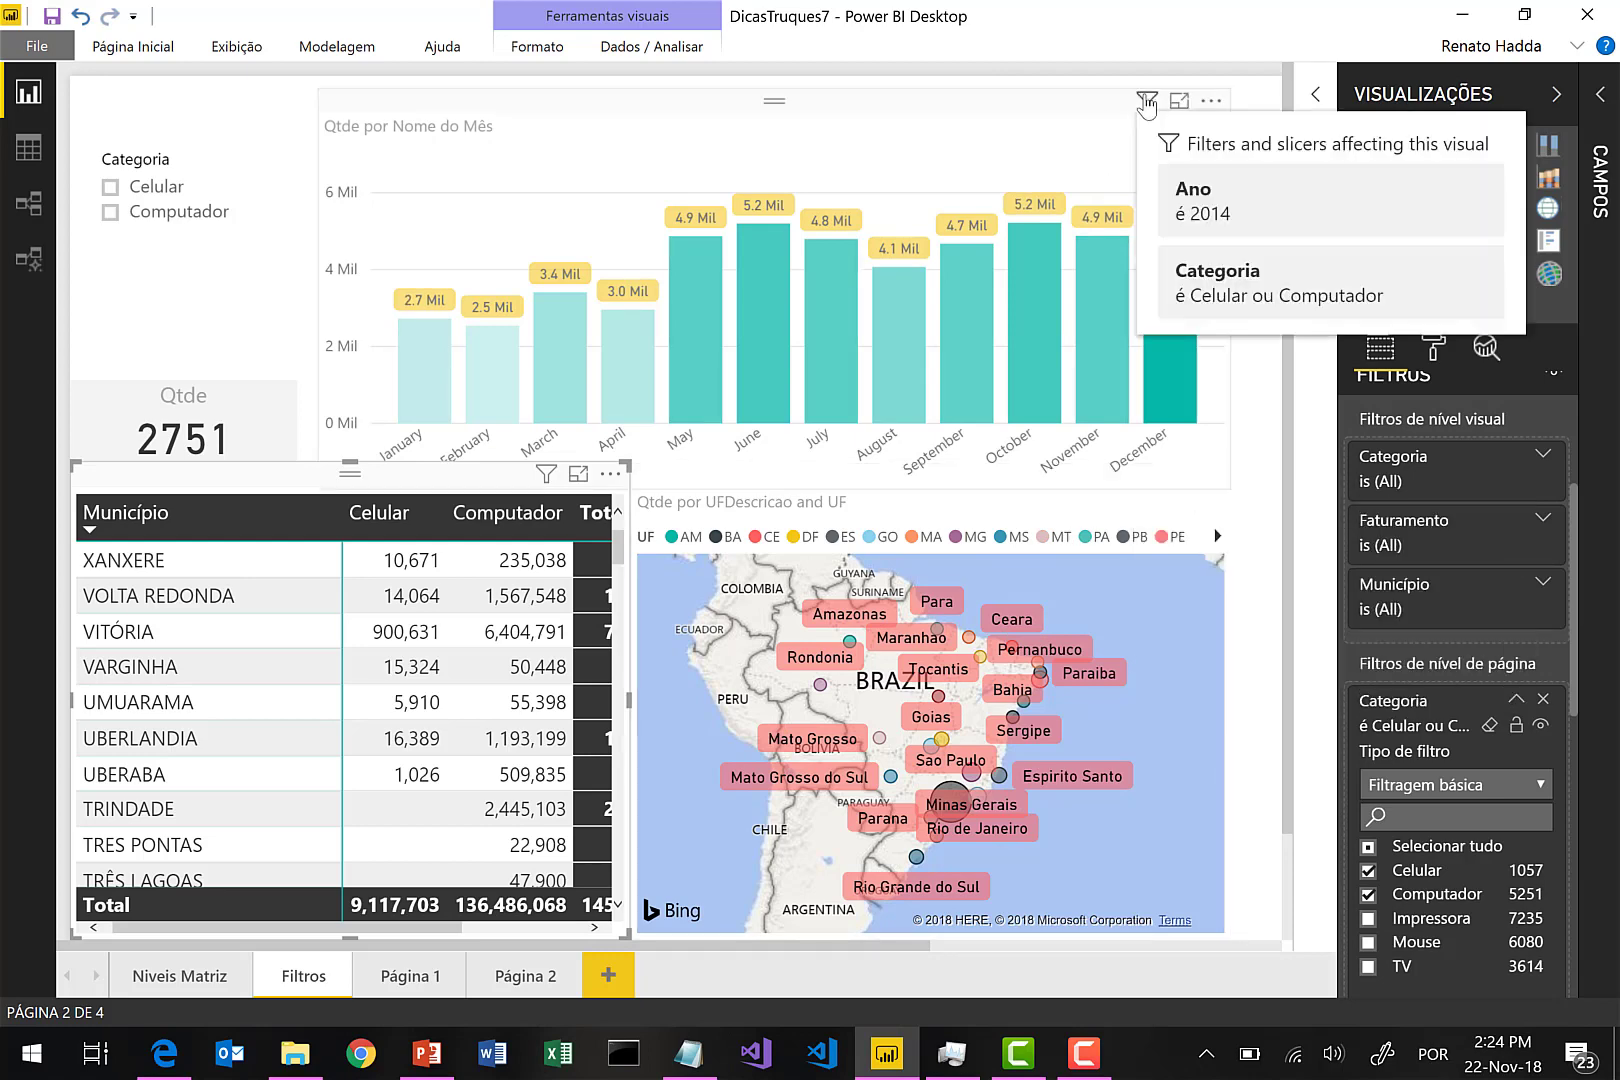